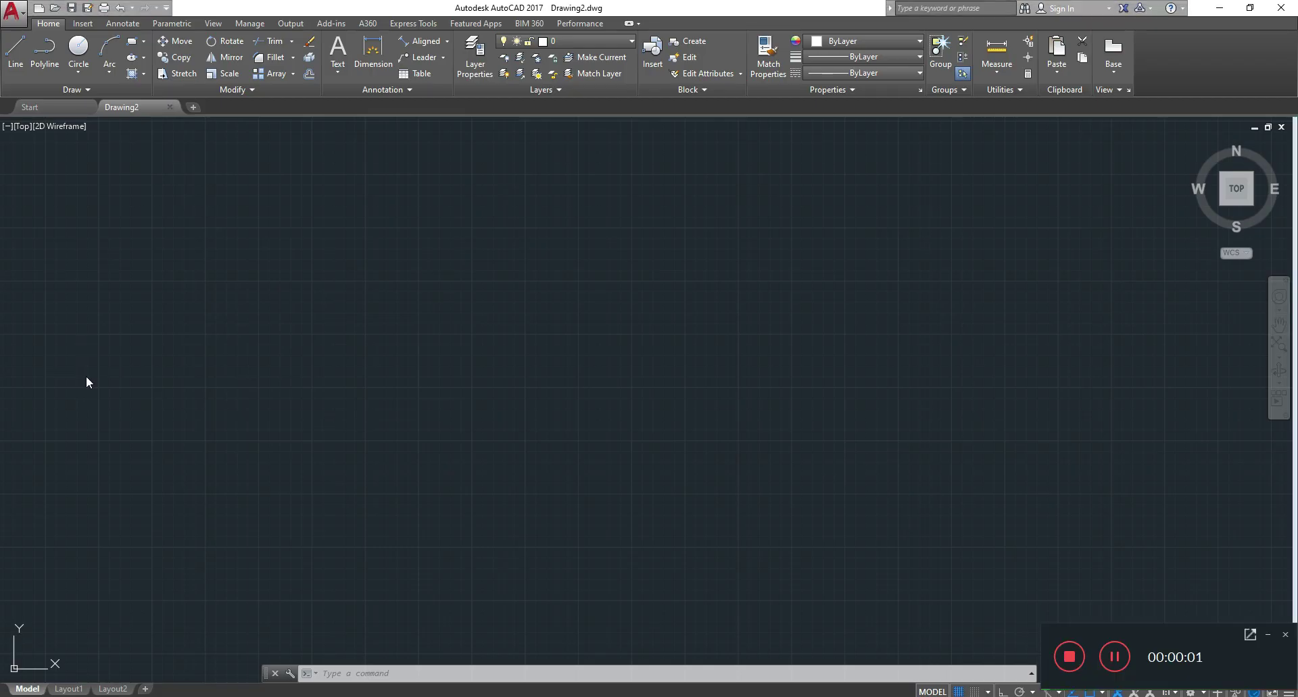
# - Set drawing units to whole-number (0) length precision with insertion scale in Meters
pyautogui.click(1265, 637)
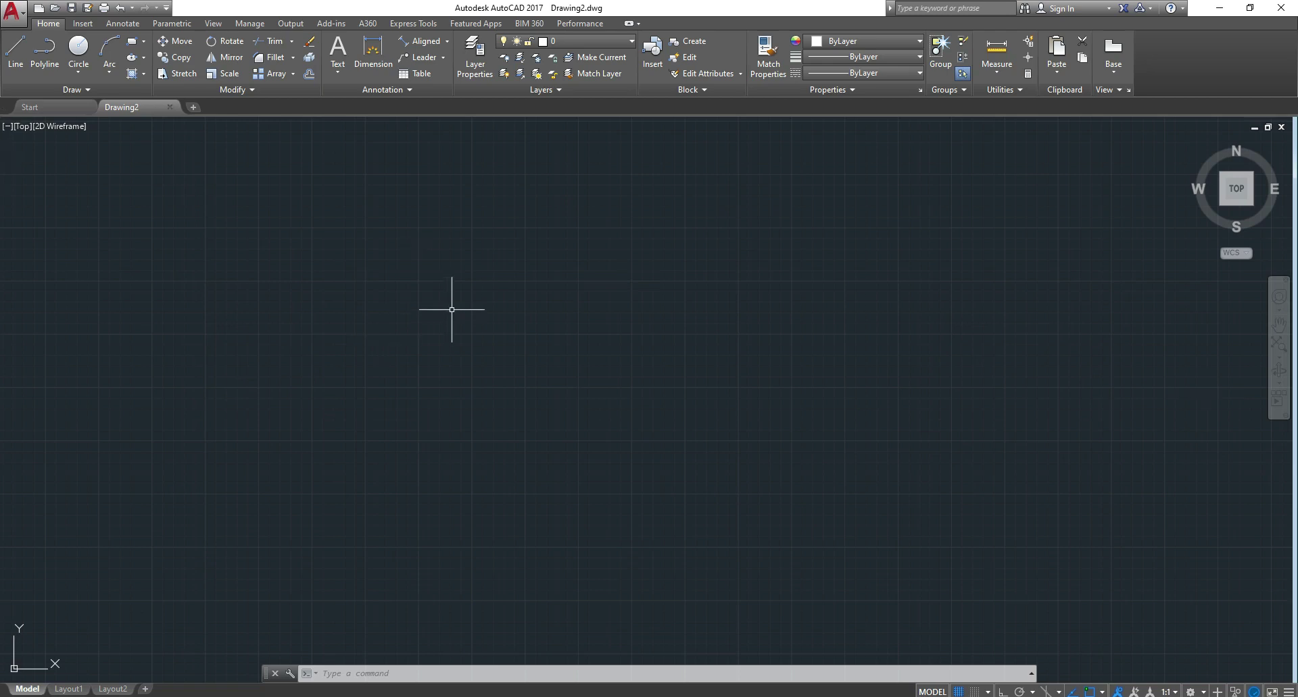
pyautogui.write('units')
pyautogui.press('Return')
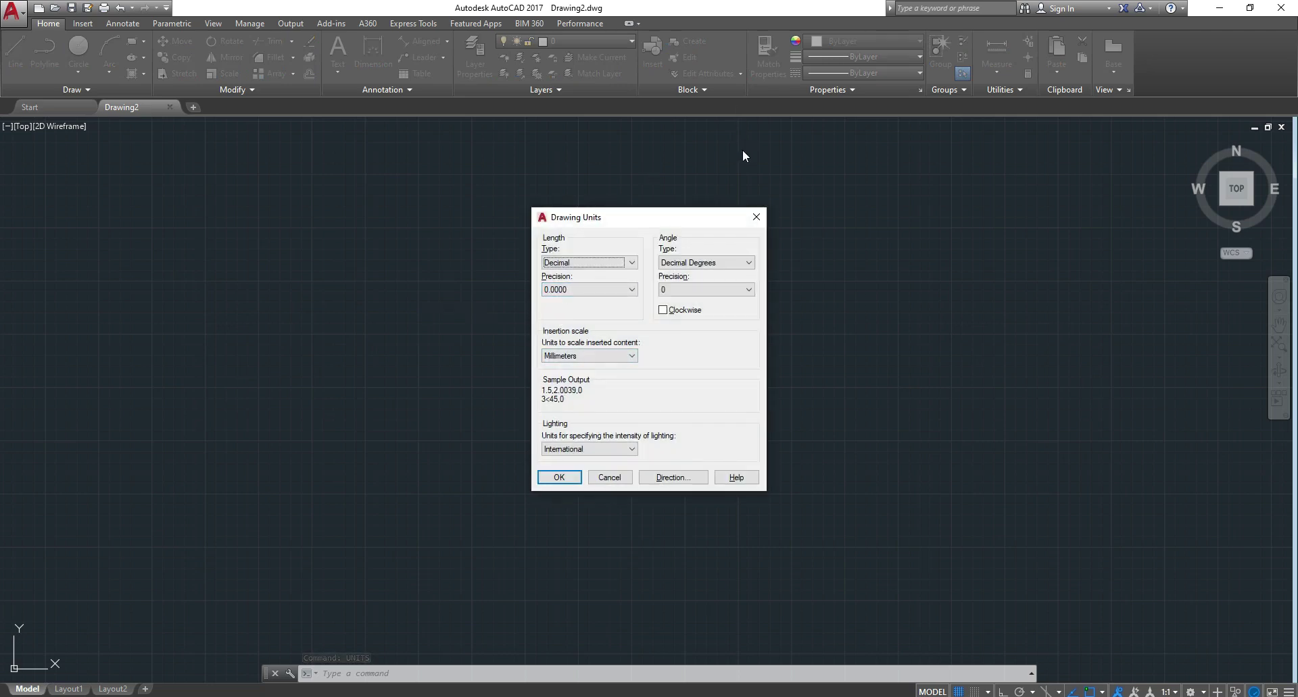
pyautogui.click(558, 351)
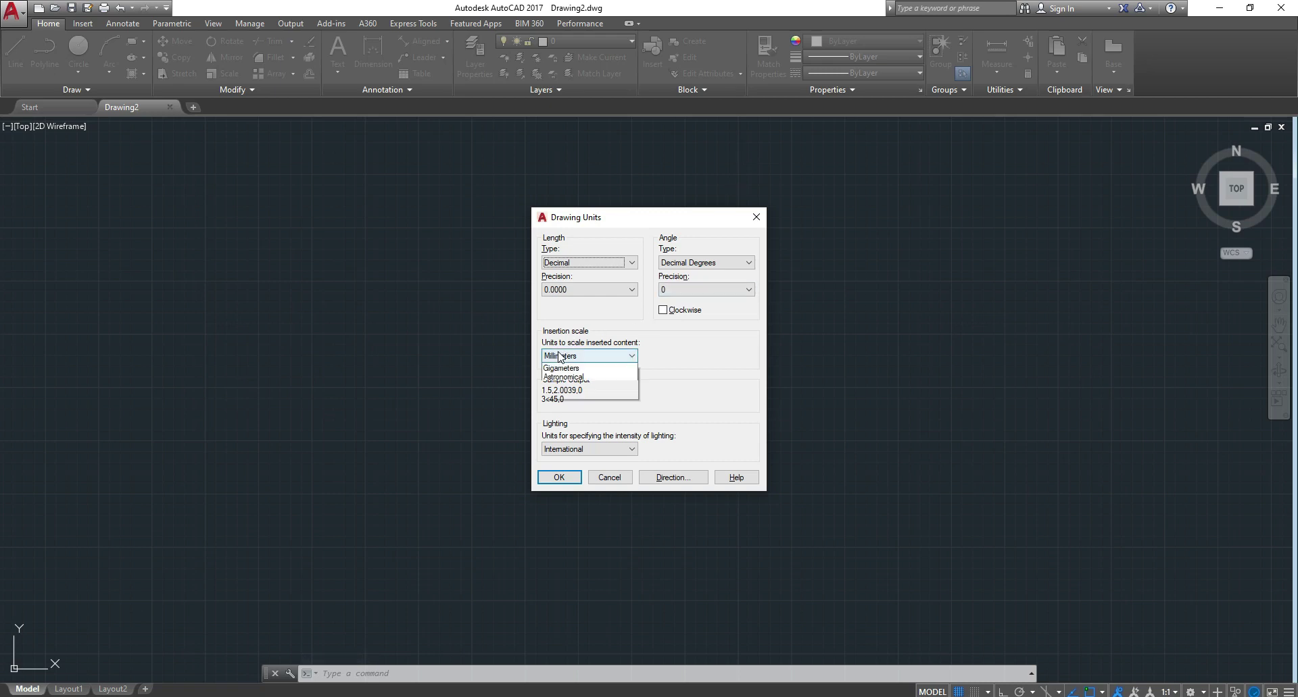
pyautogui.click(560, 433)
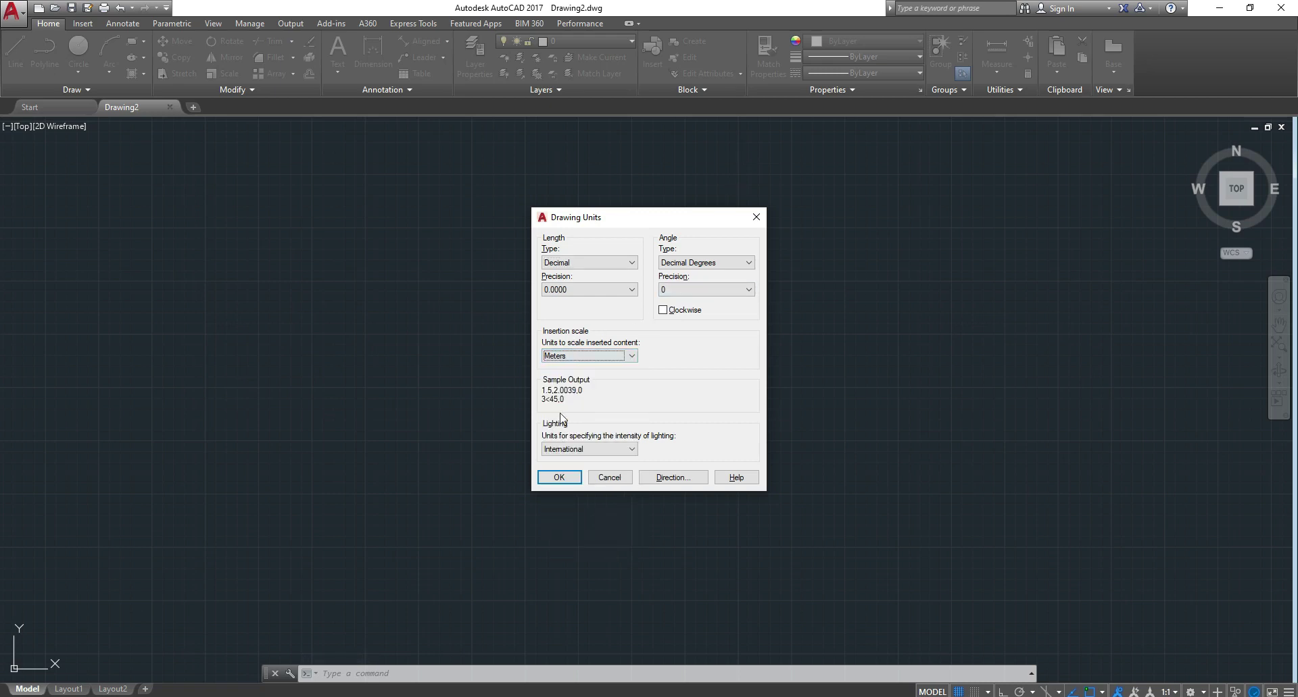
pyautogui.click(594, 290)
pyautogui.click(588, 299)
pyautogui.click(562, 484)
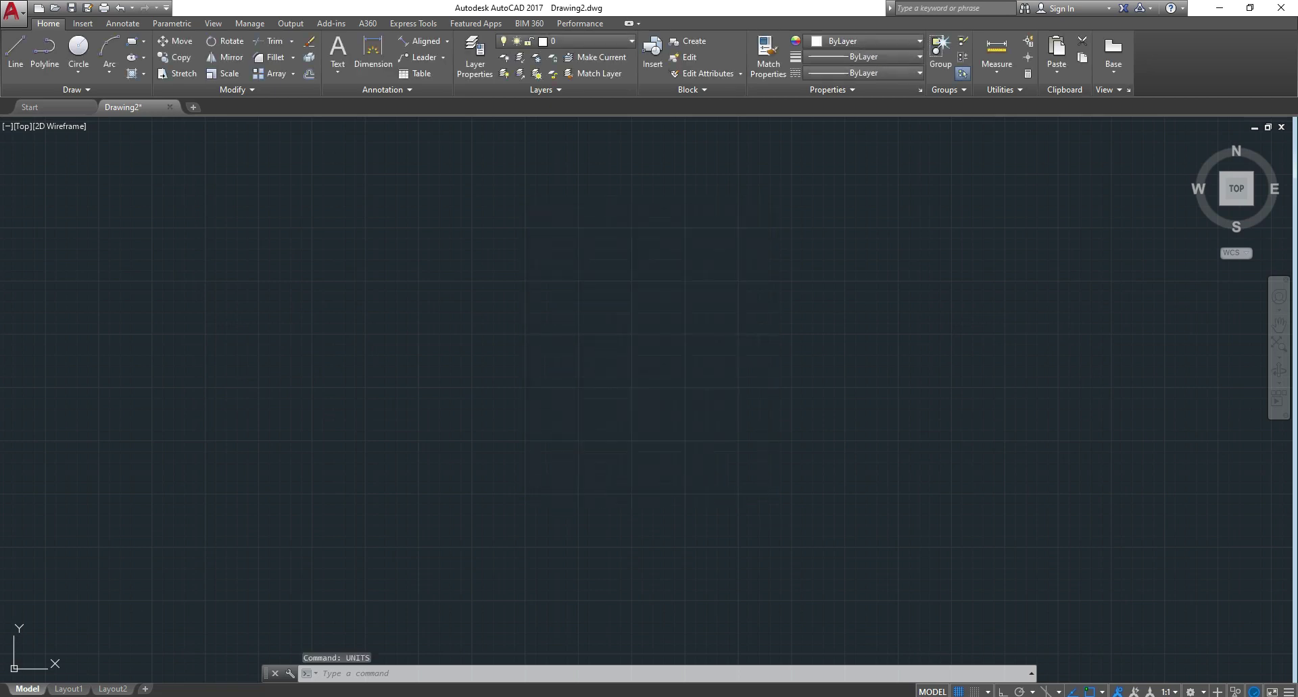
# - Review the ISO-25 dimension style with D and close the dialogs unchanged
pyautogui.write('d')
pyautogui.press('Return')
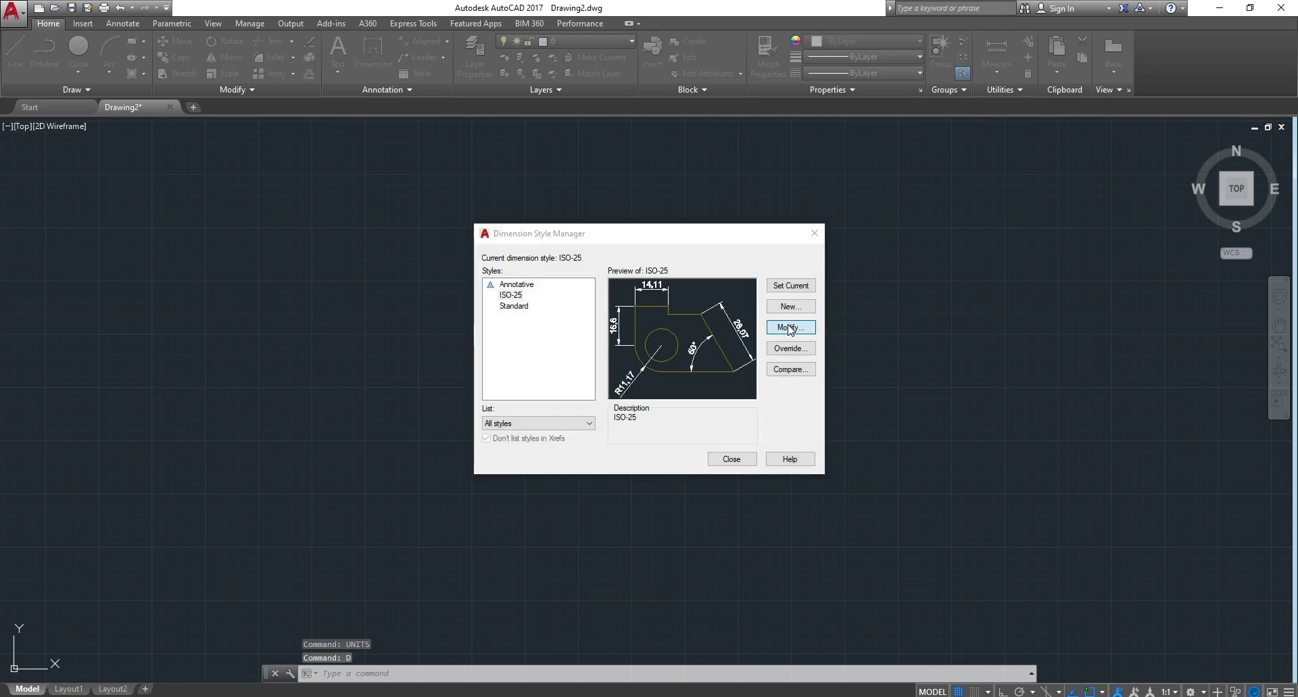
pyautogui.click(789, 329)
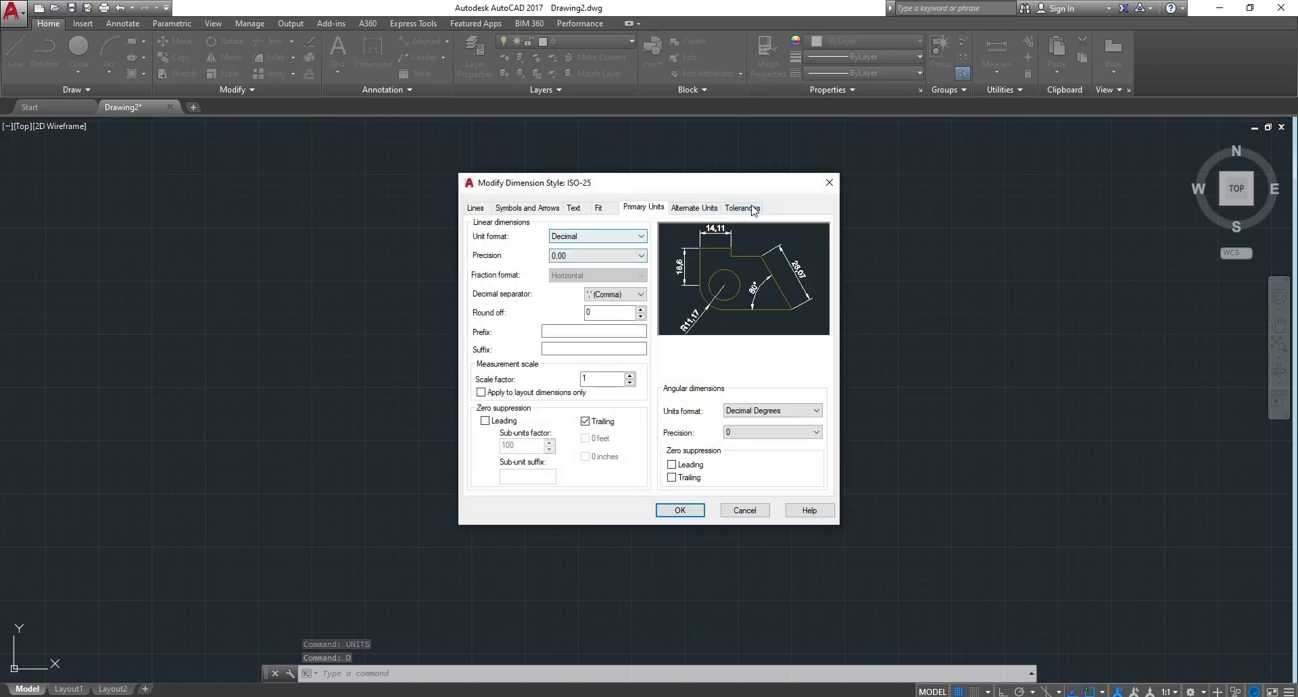
pyautogui.click(834, 181)
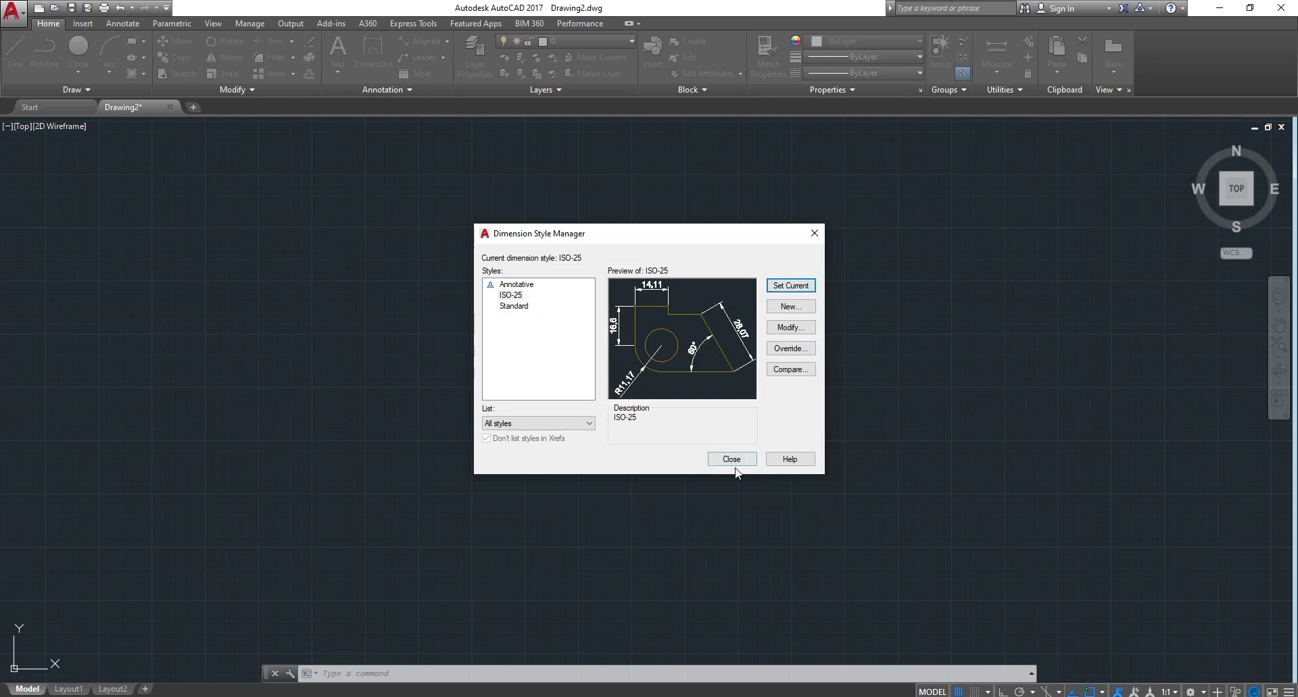
pyautogui.click(747, 460)
pyautogui.click(3, 17)
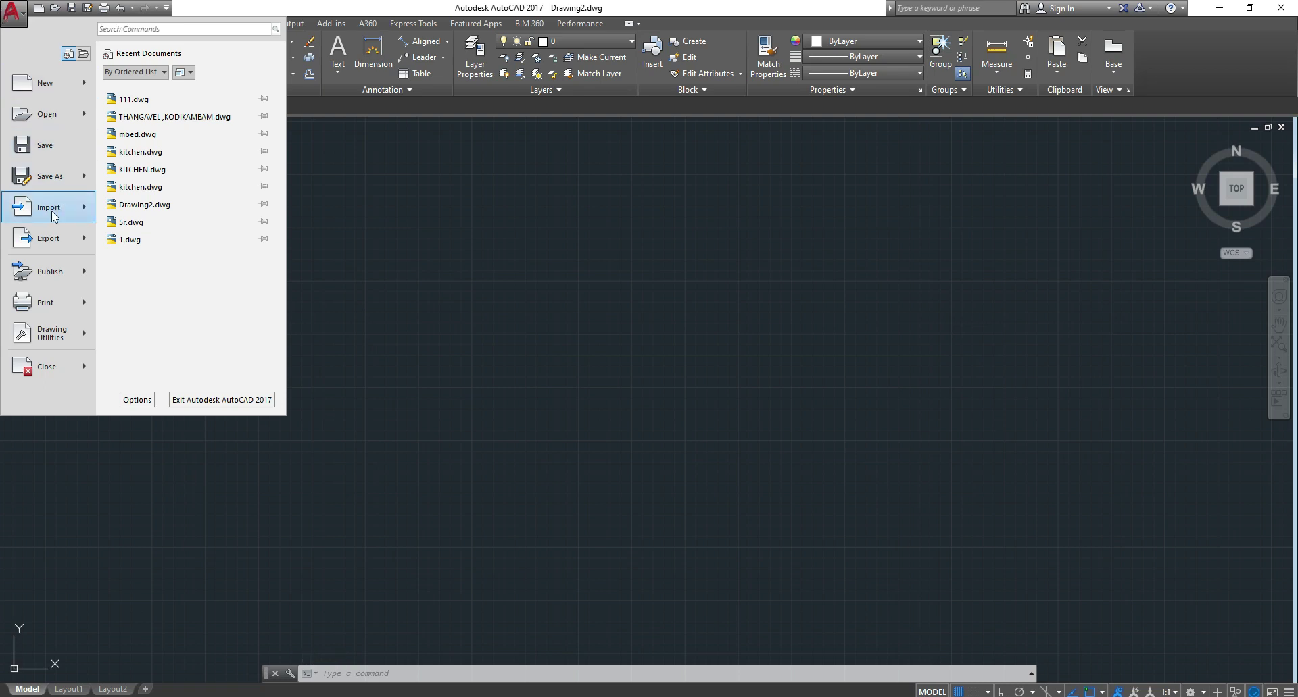
pyautogui.click(181, 105)
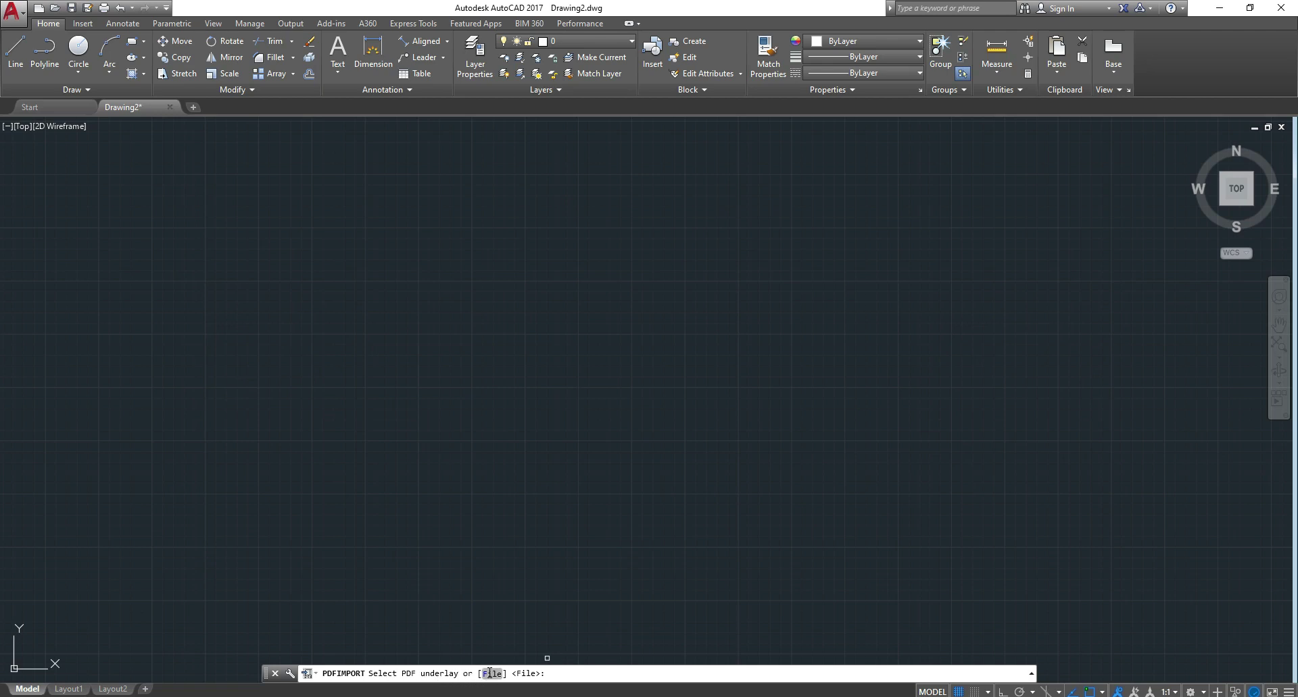
pyautogui.click(489, 673)
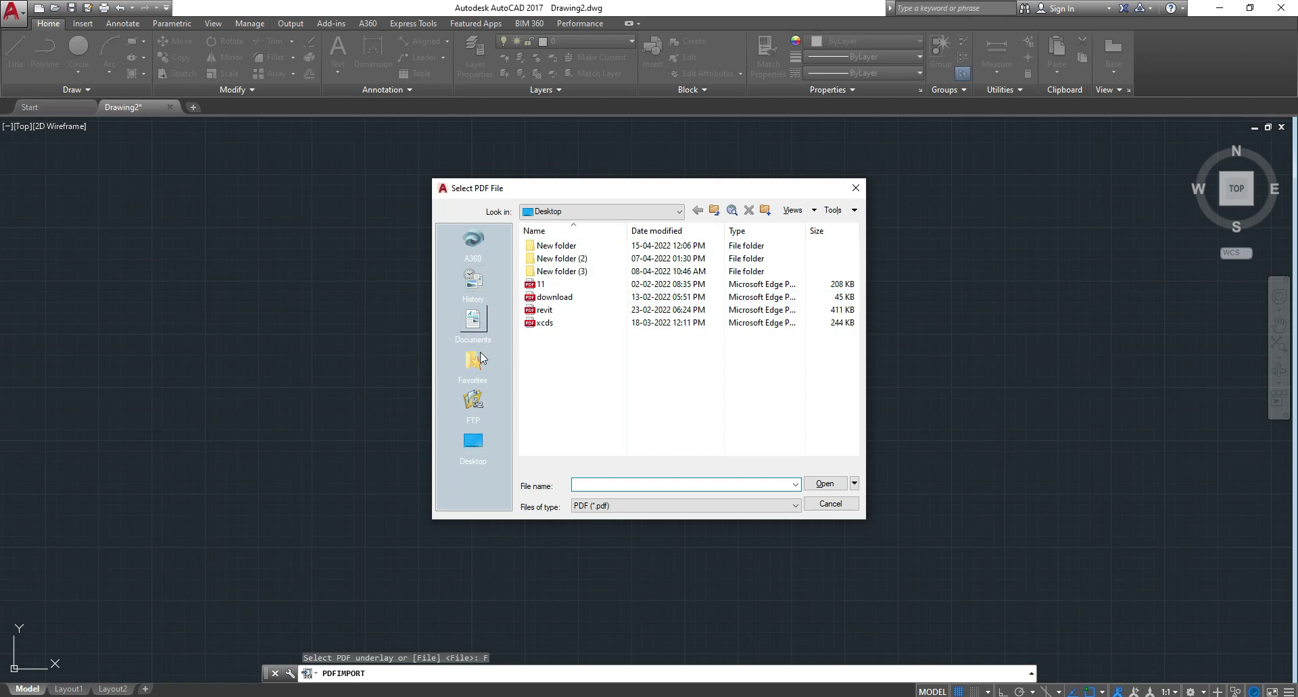
pyautogui.click(567, 212)
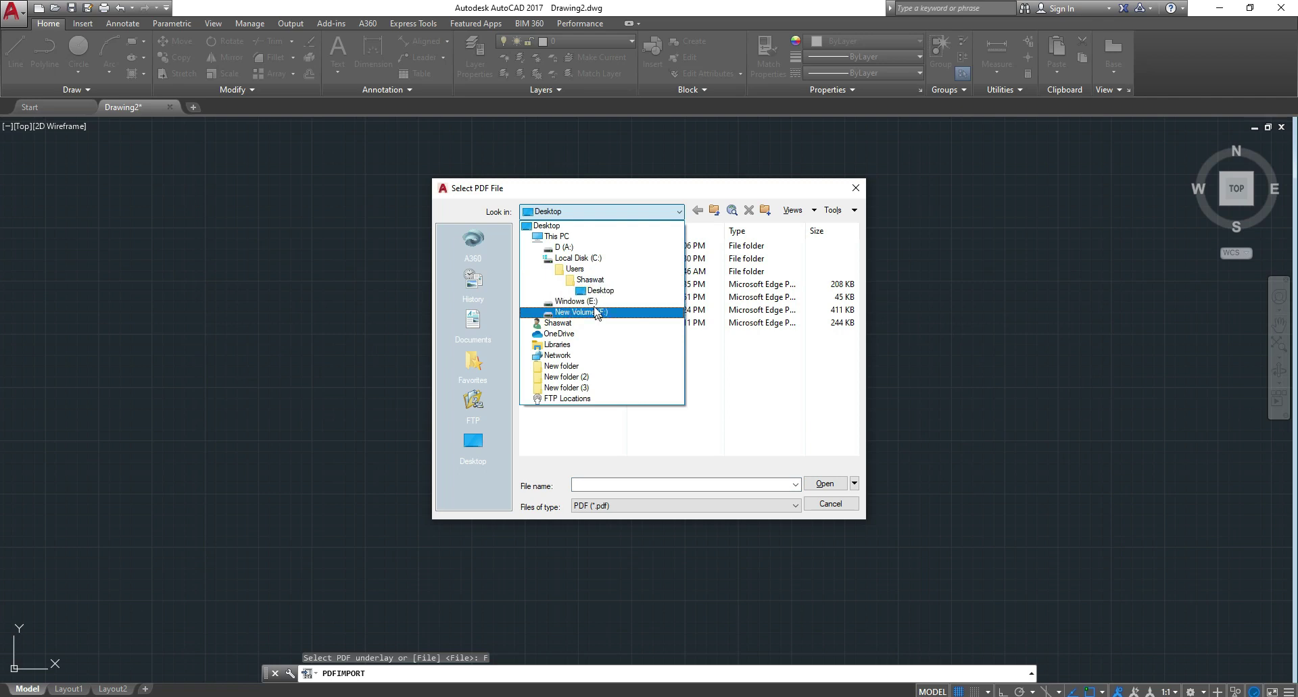
pyautogui.click(556, 236)
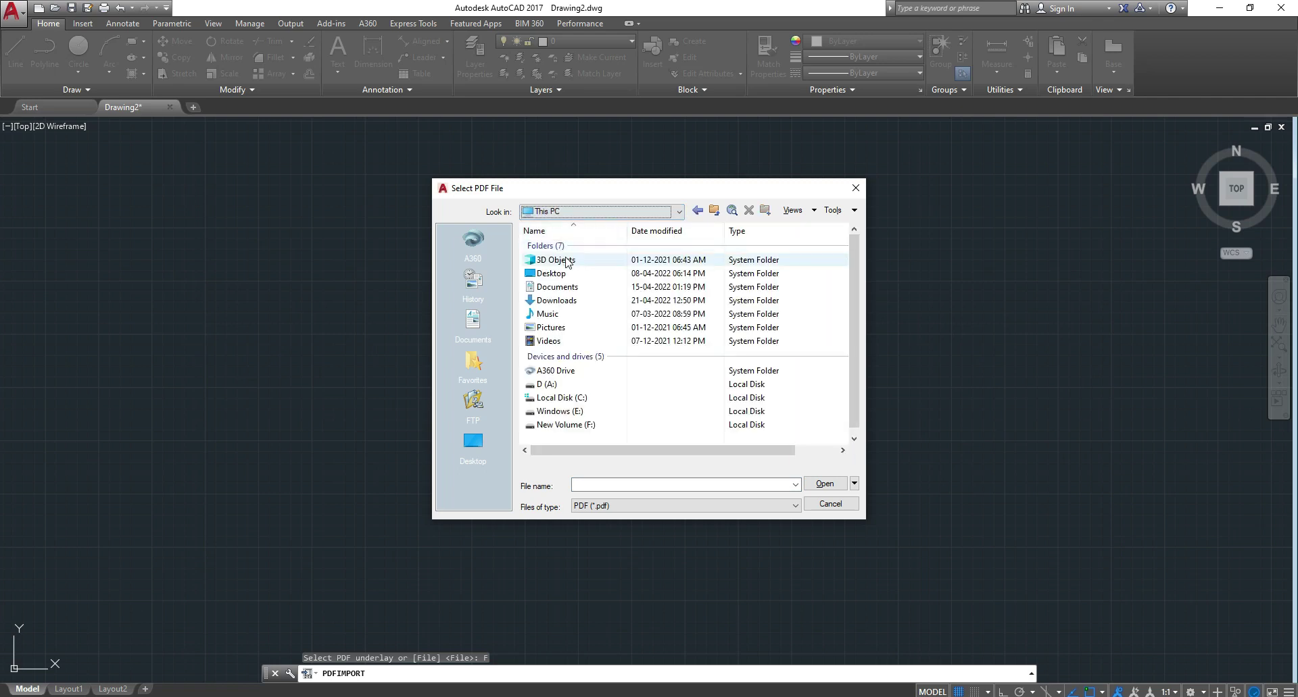
pyautogui.doubleClick(565, 294)
pyautogui.doubleClick(571, 258)
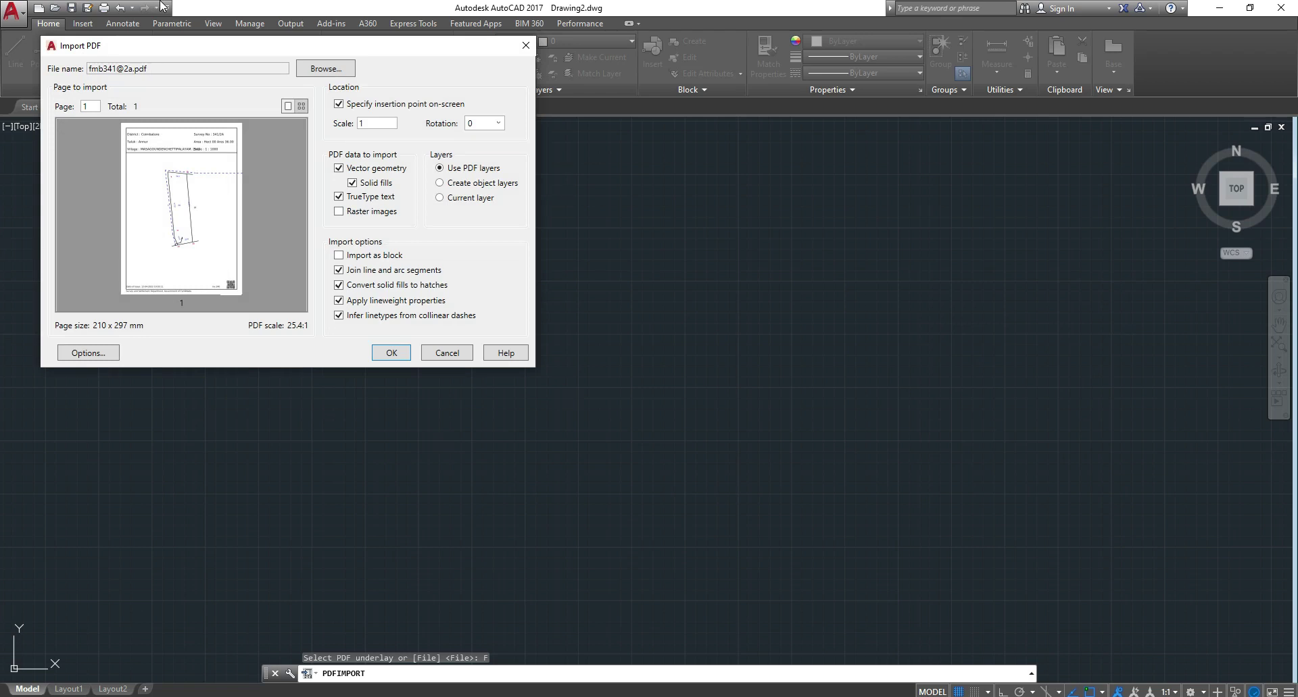
pyautogui.click(391, 355)
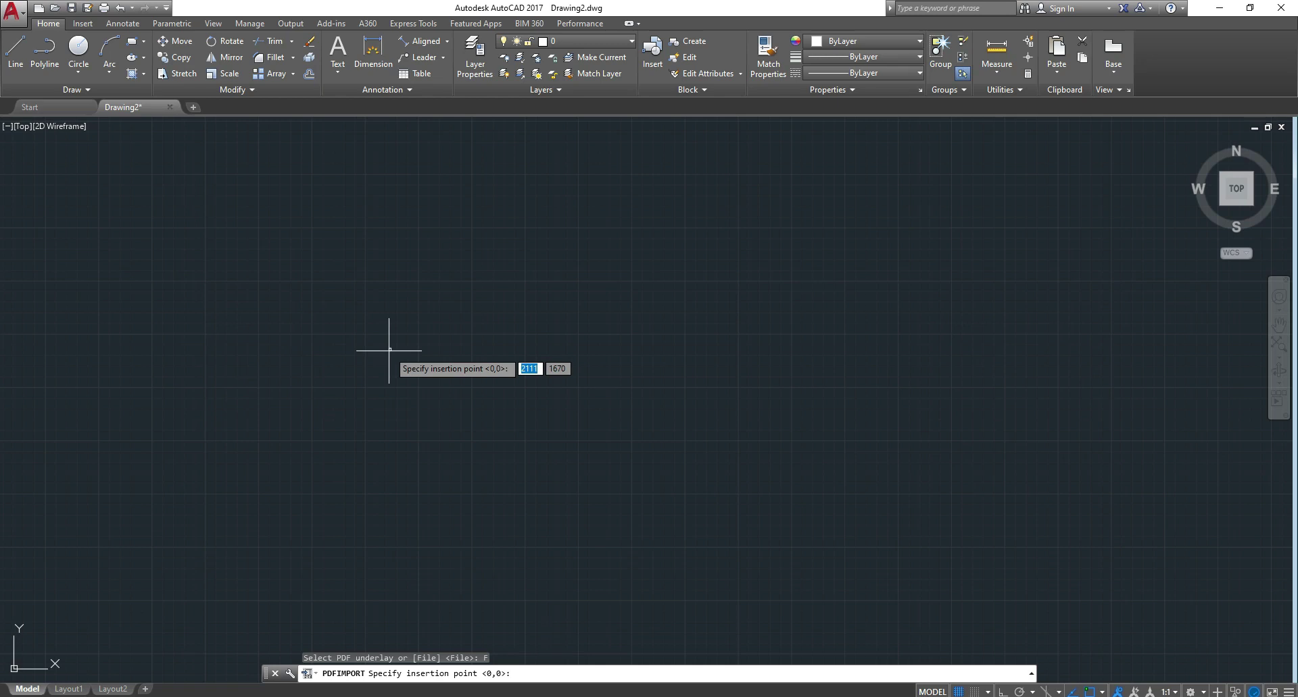
pyautogui.click(354, 224)
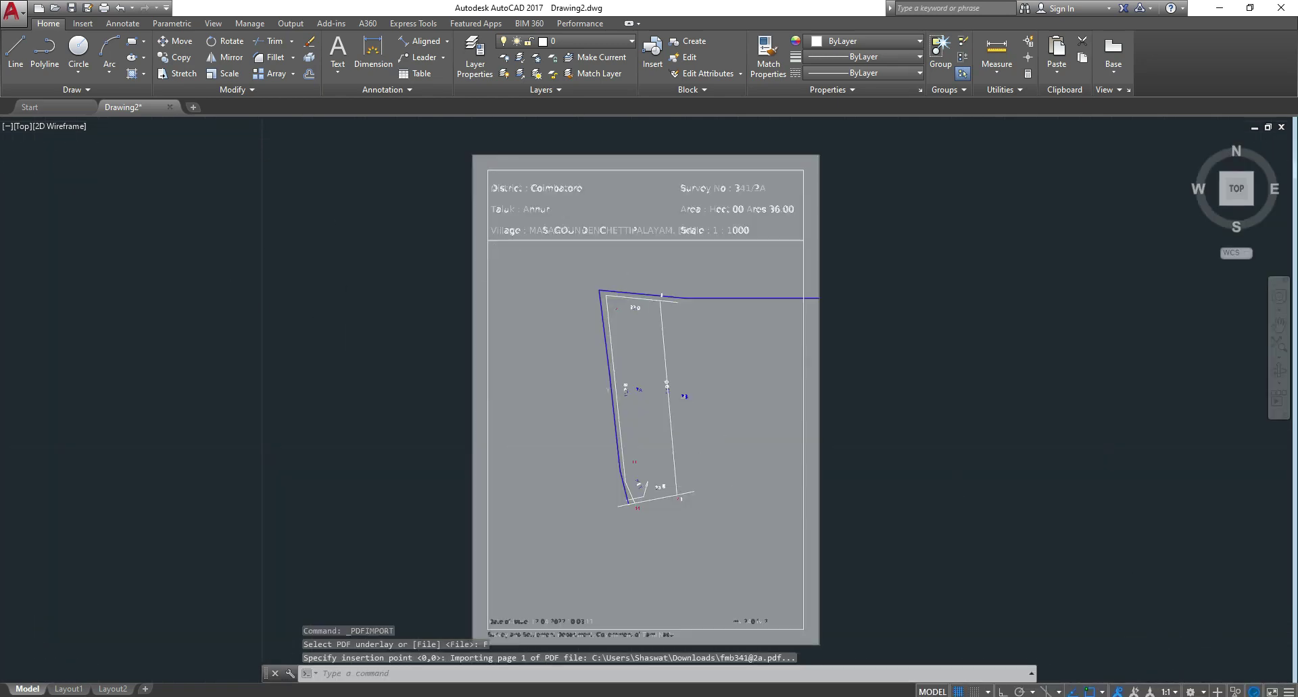
pyautogui.scroll(-2, 455, 325)
pyautogui.scroll(2, 455, 325)
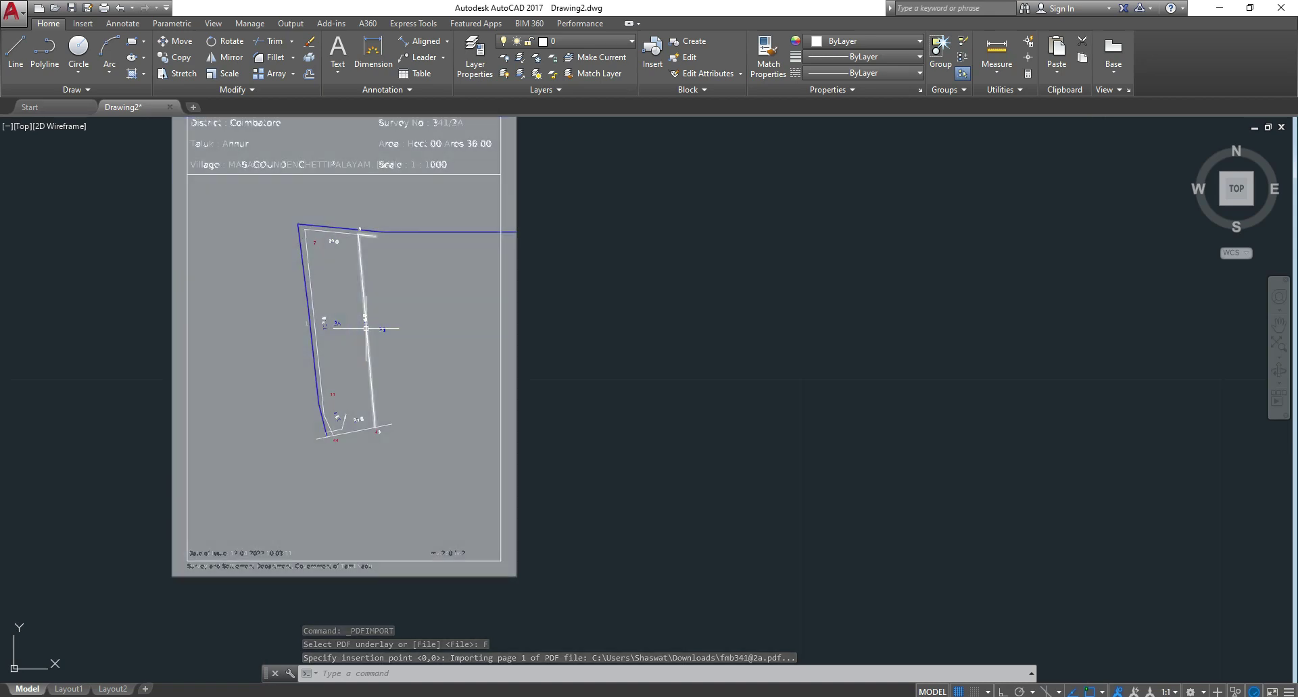
pyautogui.click(518, 348)
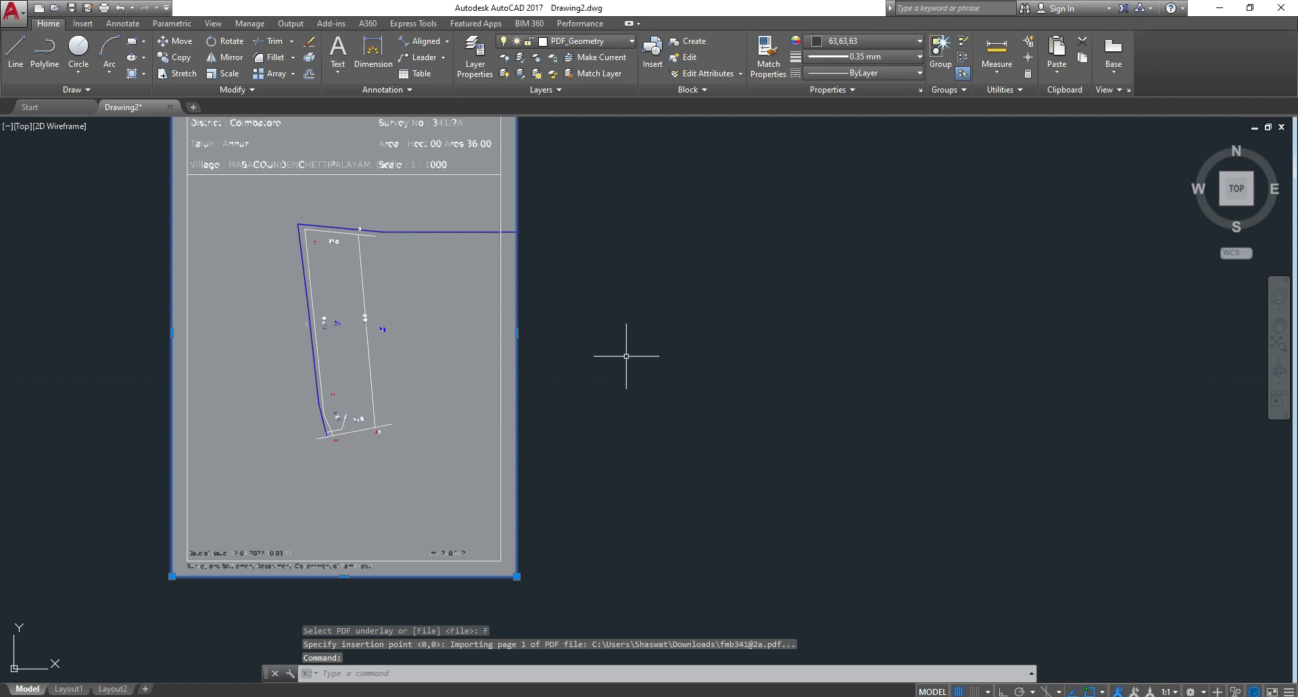
# - Delete the grey sheet backdrop and the hatch covering the sheet
pyautogui.press('Delete')
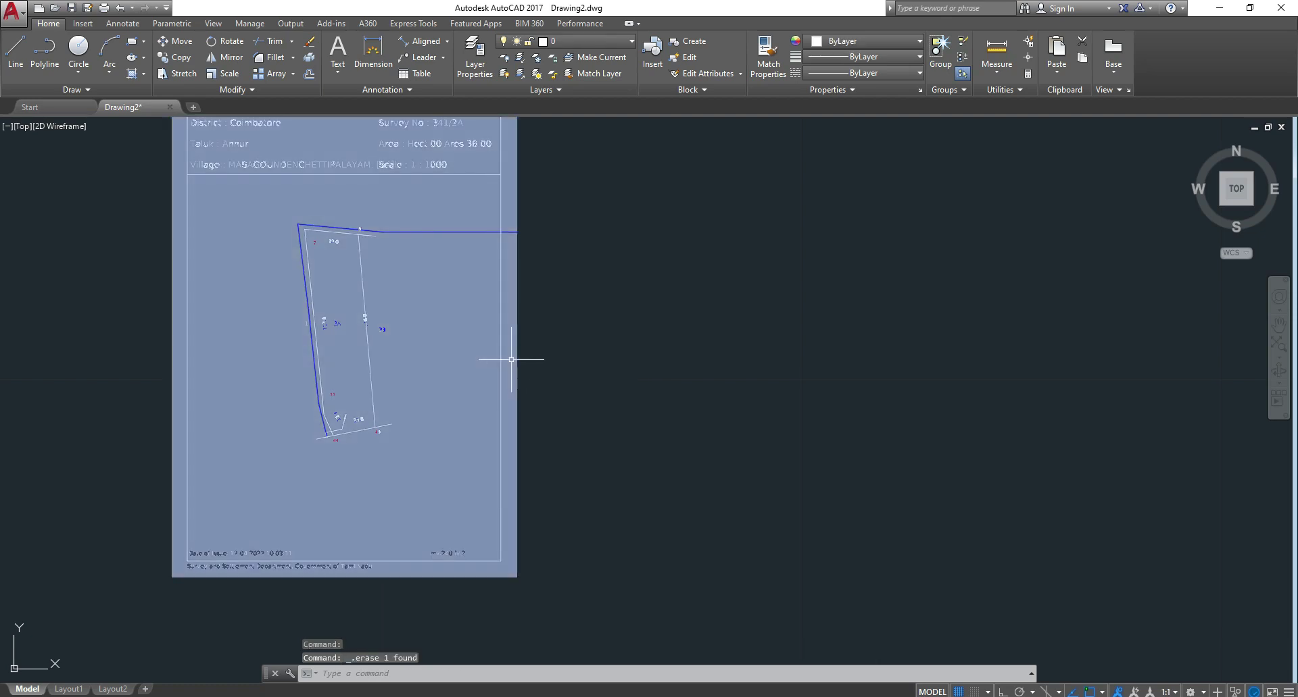
pyautogui.click(518, 360)
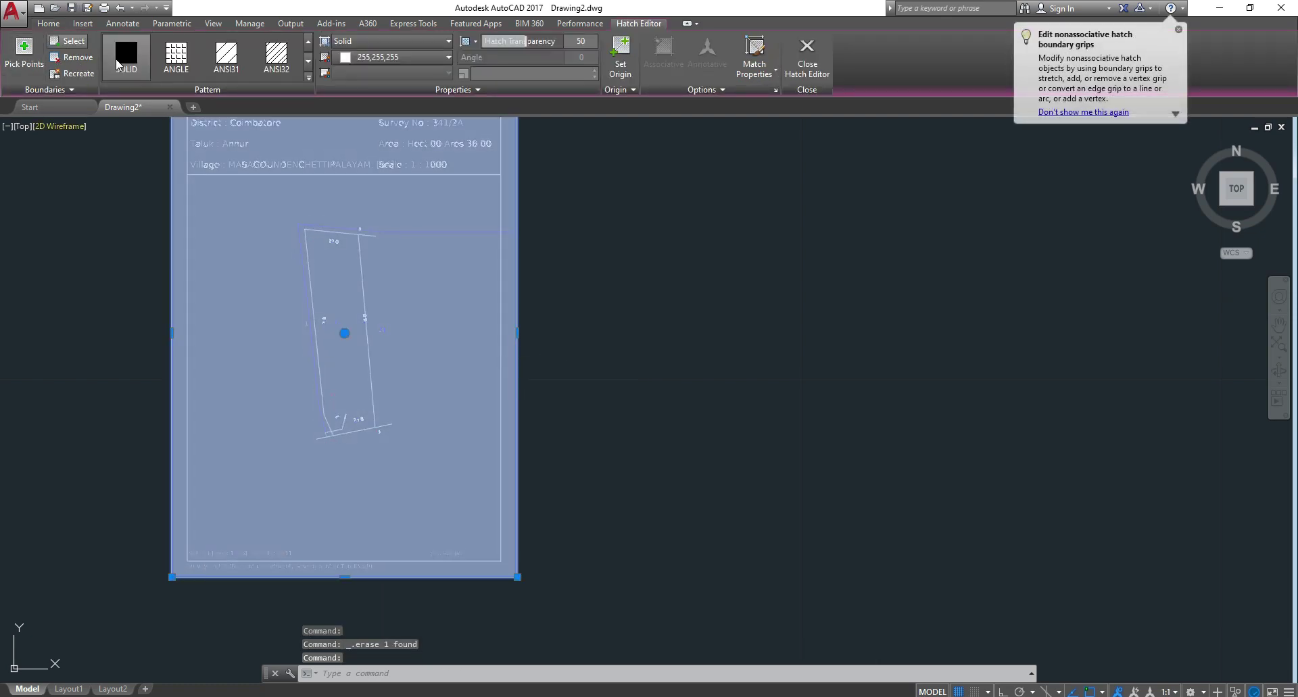
pyautogui.press('Delete')
pyautogui.scroll(-2, 398, 403)
pyautogui.scroll(2, 398, 403)
pyautogui.moveTo(365, 389); pyautogui.dragTo(369, 439, button='middle')
# - Window-select the whole parcel and move it from its top-left corner to the right of the sheet
pyautogui.click(424, 541)
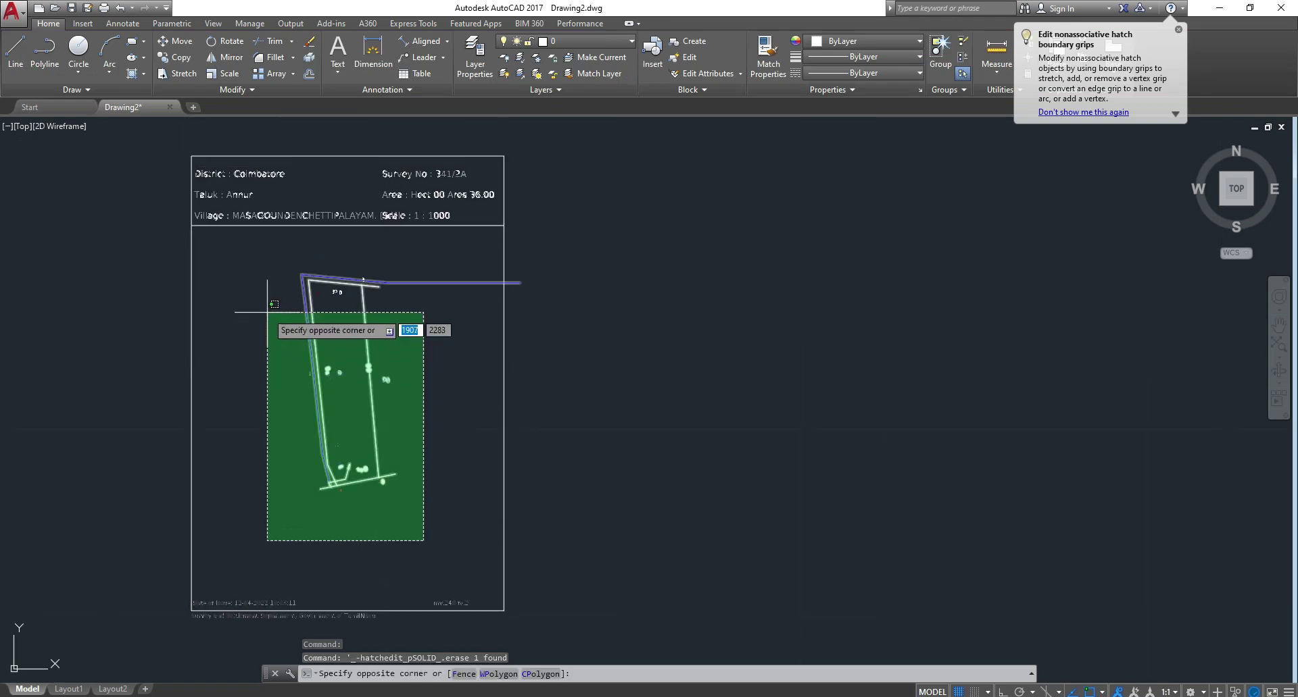
pyautogui.click(262, 268)
pyautogui.click(420, 319)
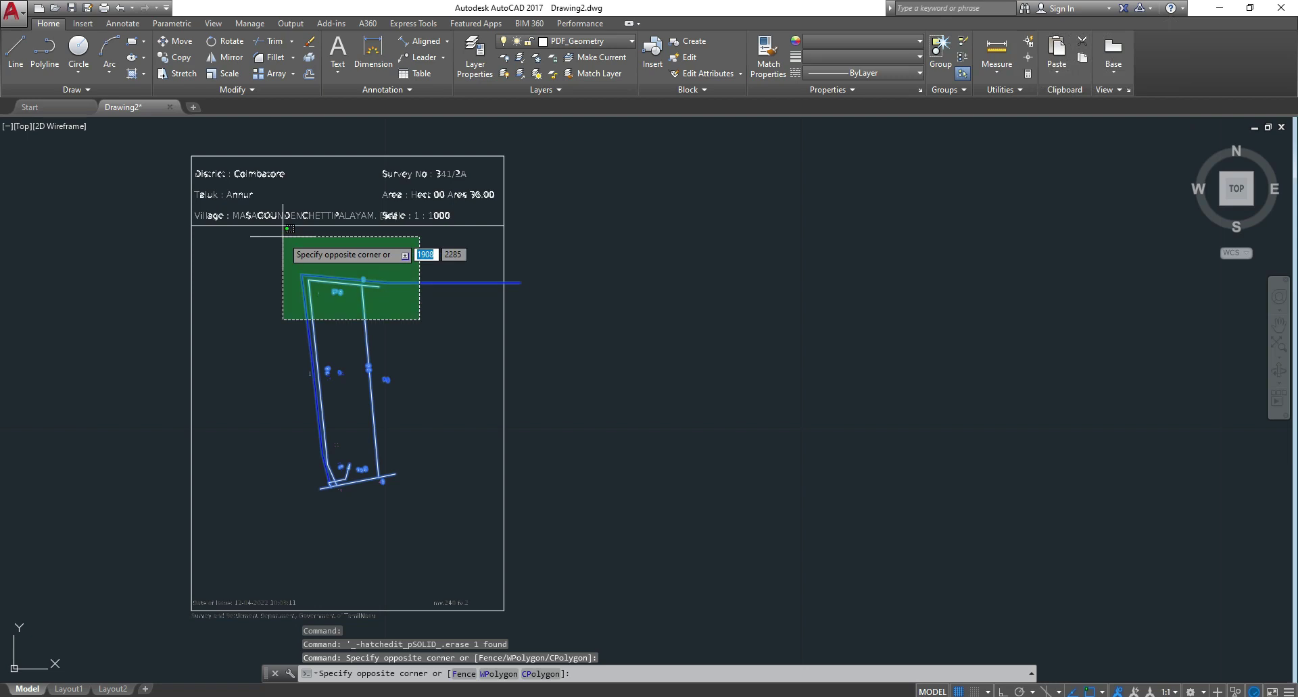
pyautogui.click(254, 250)
pyautogui.click(420, 516)
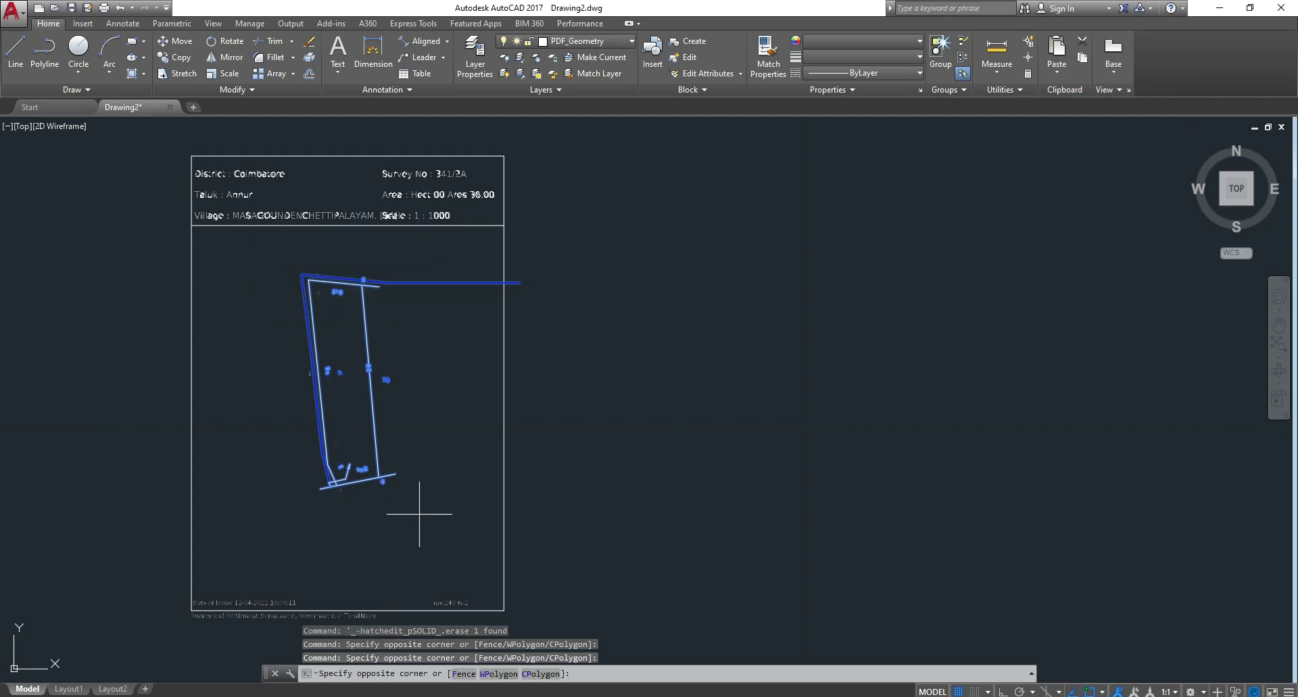
pyautogui.click(298, 268)
pyautogui.click(175, 40)
pyautogui.click(303, 274)
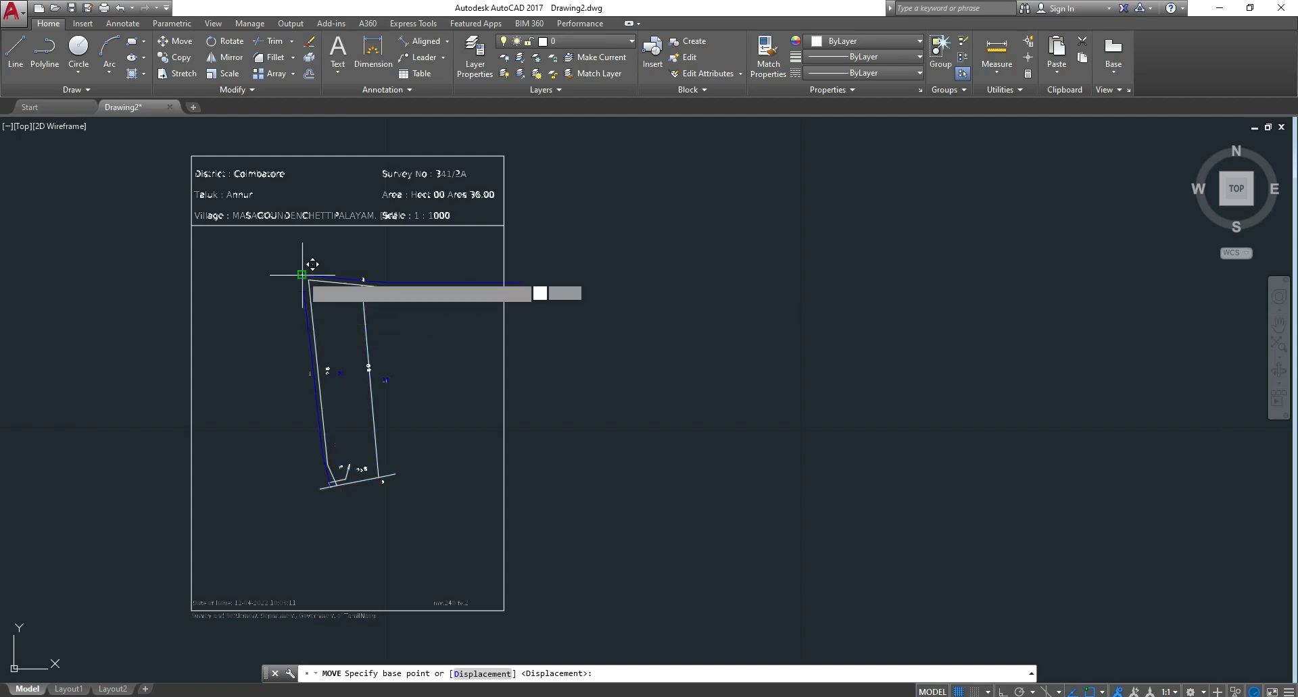
pyautogui.click(818, 270)
# - Erase the title frame, header text and leftover footer text with crossing windows
pyautogui.press('Escape')
pyautogui.click(565, 353)
pyautogui.click(127, 150)
pyautogui.press('Delete')
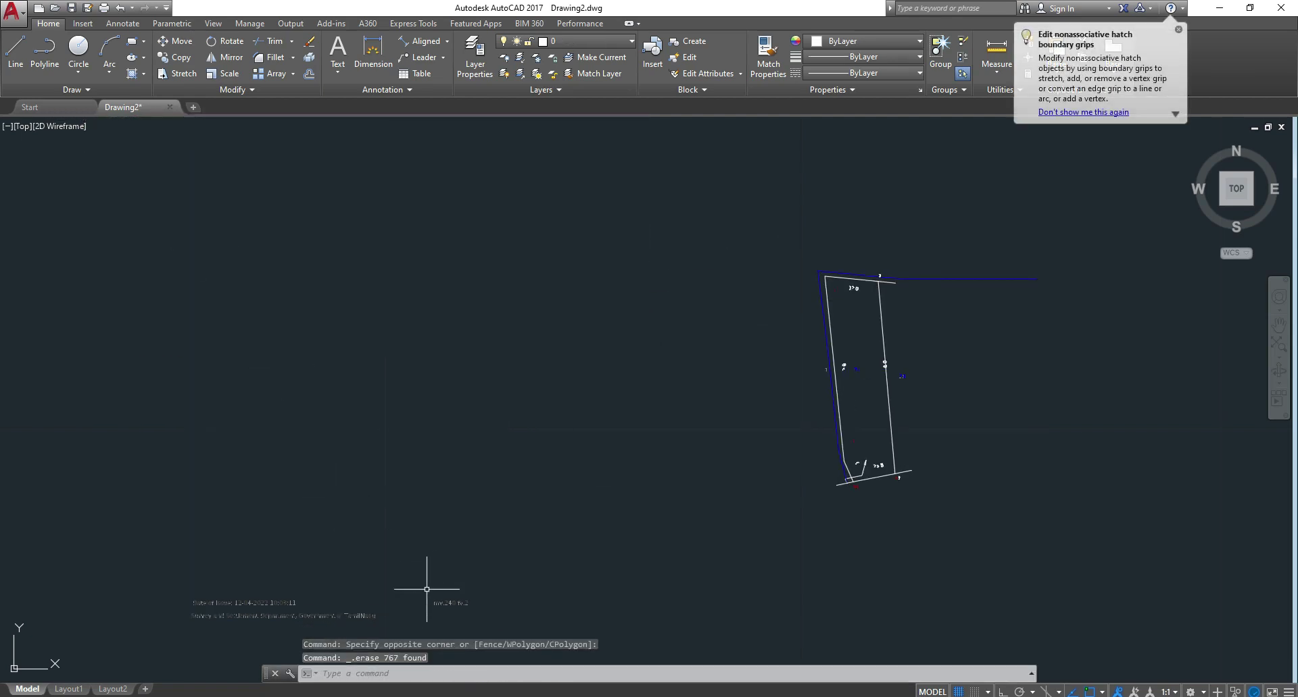
pyautogui.click(476, 609)
pyautogui.click(139, 515)
pyautogui.press('Delete')
pyautogui.click(232, 617)
pyautogui.click(145, 515)
pyautogui.scroll(-5, 411, 453)
pyautogui.press('Delete')
pyautogui.scroll(5, 669, 413)
pyautogui.moveTo(311, 377); pyautogui.dragTo(310, 322, button='middle')
pyautogui.scroll(2, 294, 229)
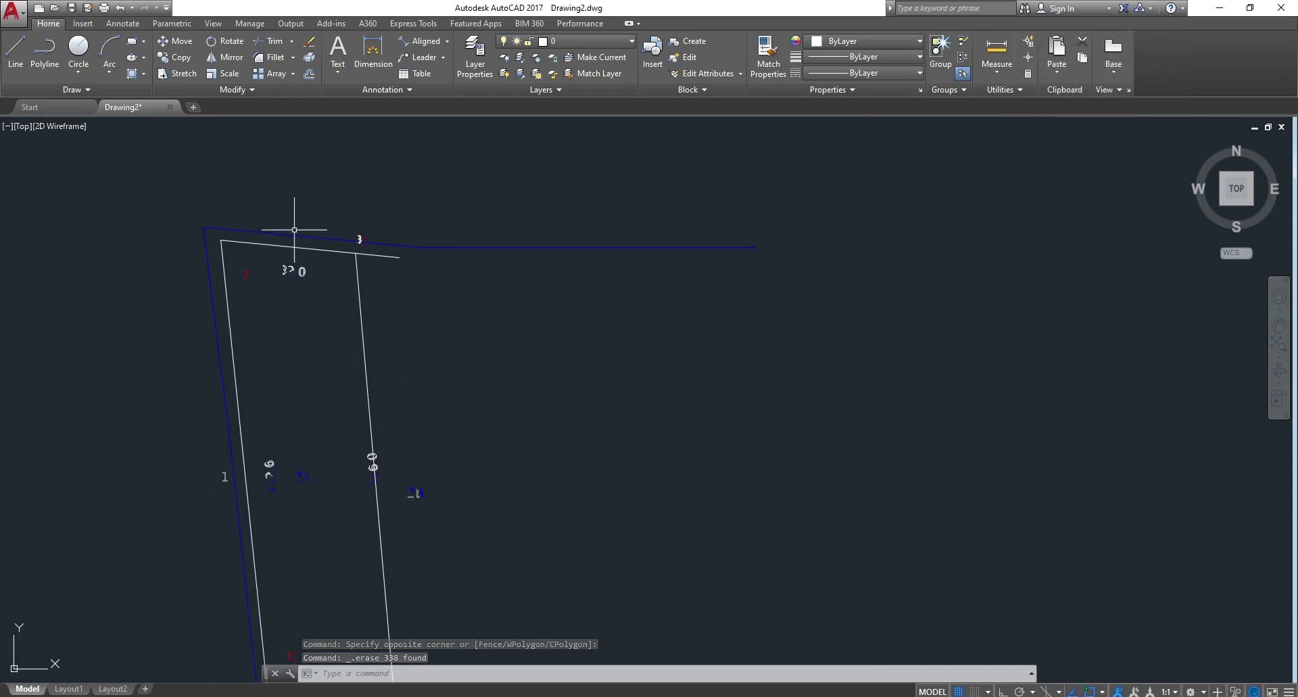
pyautogui.scroll(2, 294, 230)
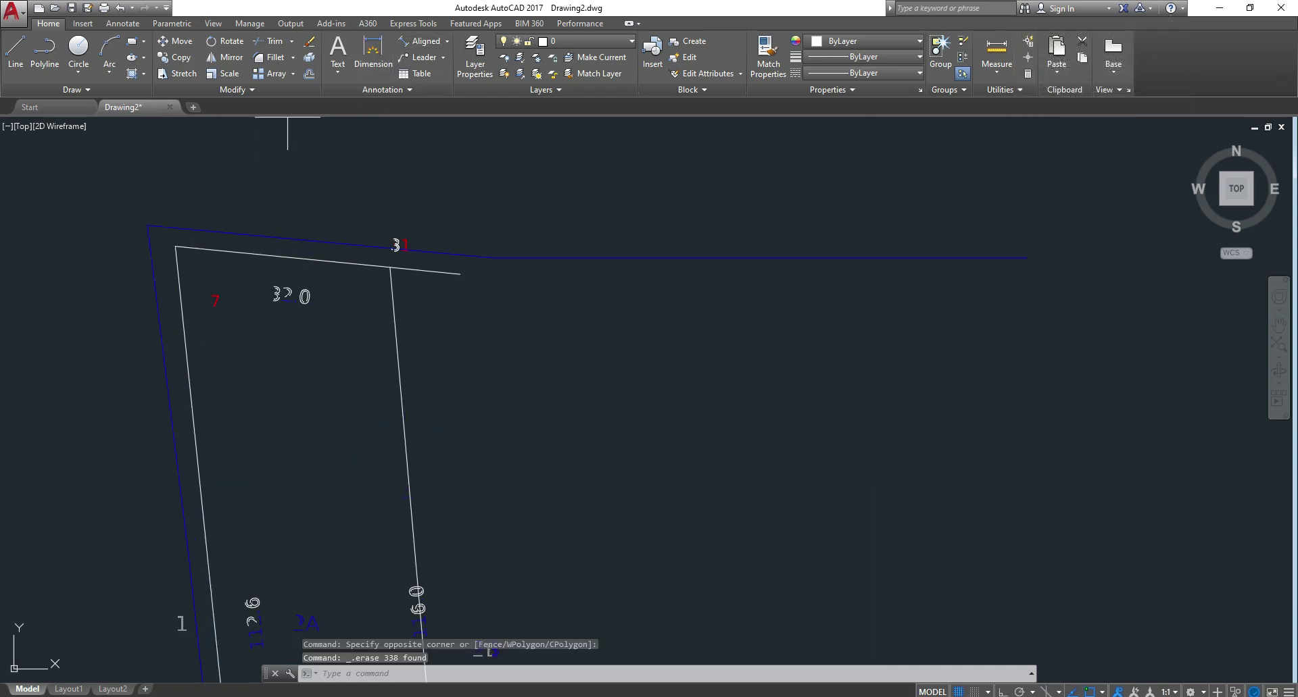
pyautogui.click(419, 42)
pyautogui.click(175, 247)
pyautogui.scroll(2, 315, 261)
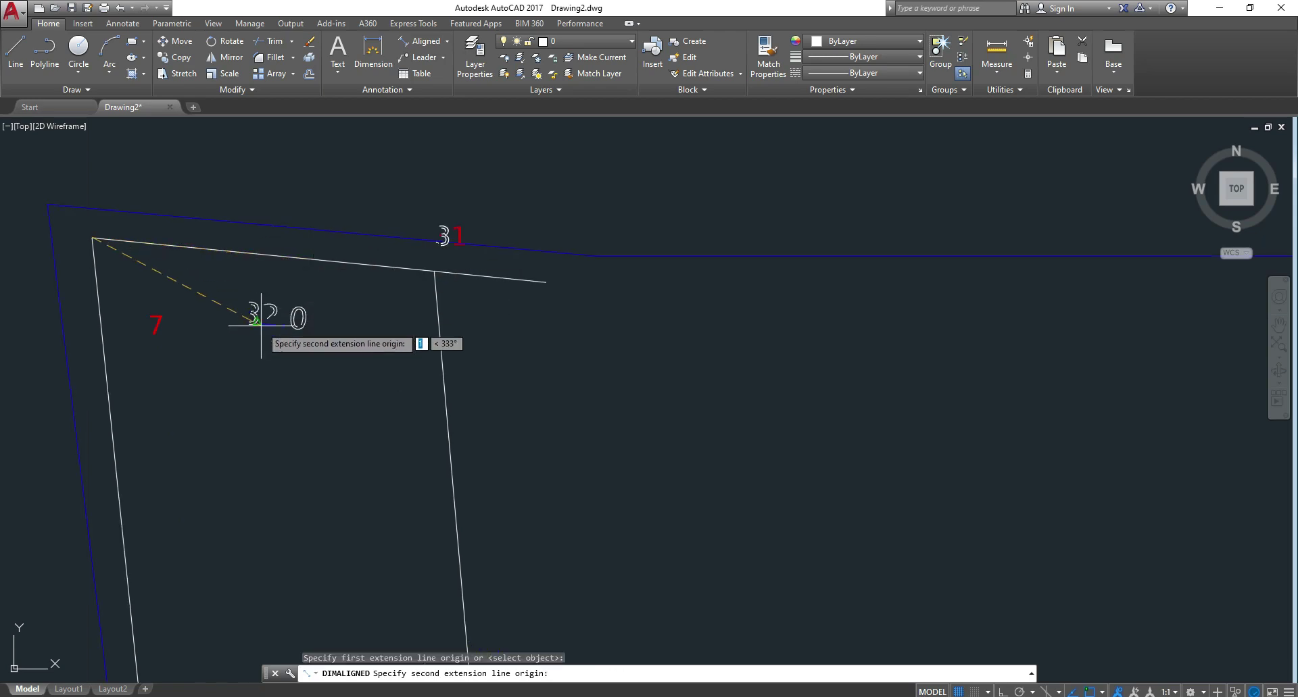
pyautogui.click(434, 270)
pyautogui.scroll(-4, 433, 274)
pyautogui.scroll(-3, 429, 277)
pyautogui.scroll(-2, 424, 280)
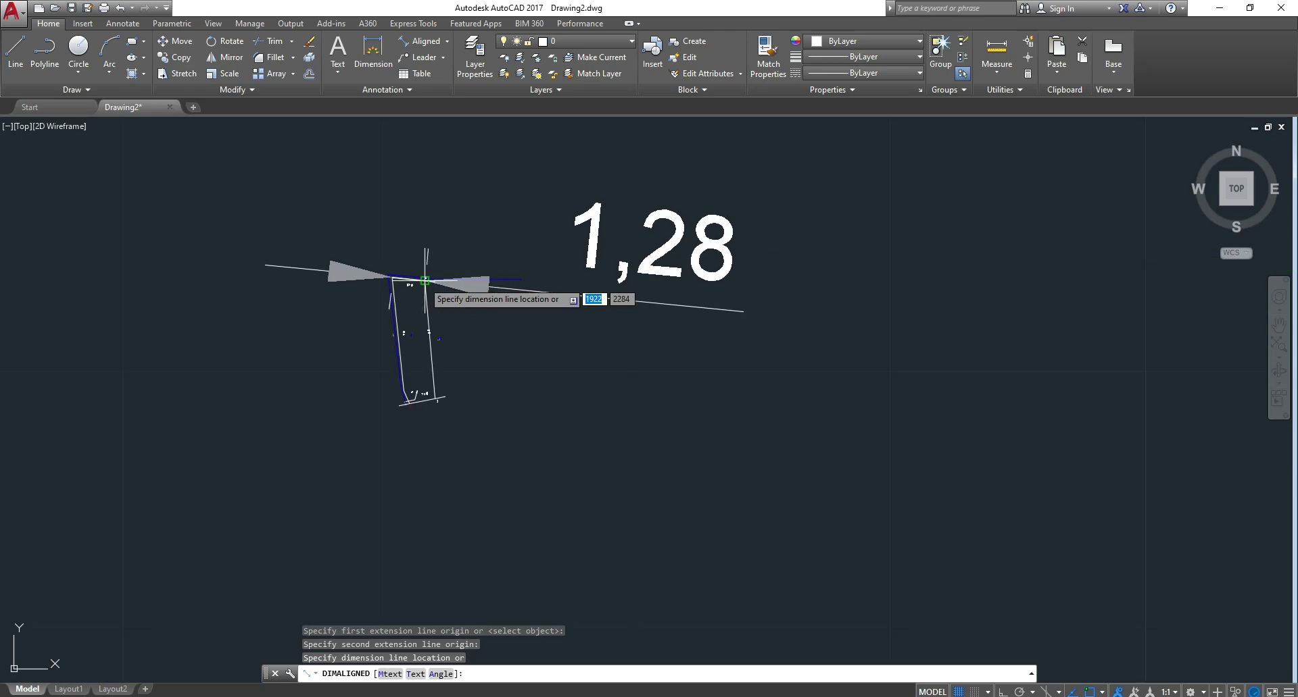
pyautogui.press('Escape')
pyautogui.press('Escape')
pyautogui.press('Escape')
pyautogui.scroll(4, 426, 280)
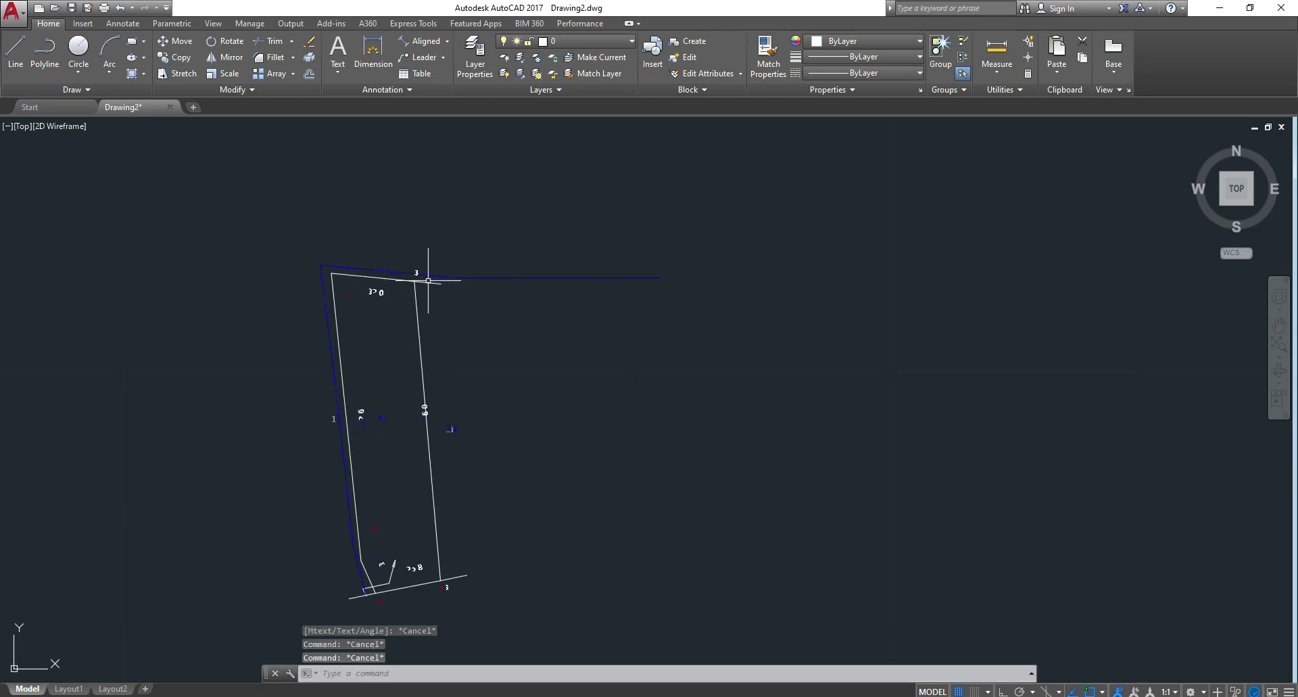
pyautogui.scroll(-2, 428, 280)
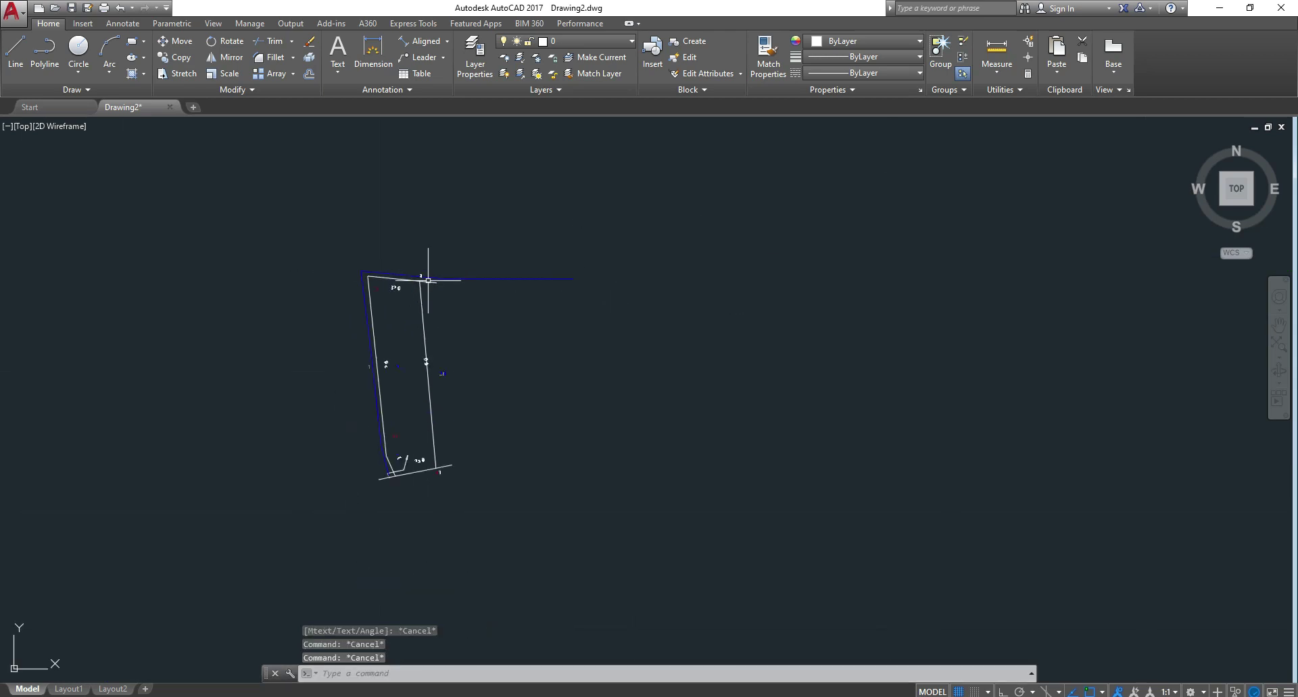
pyautogui.scroll(4, 429, 406)
pyautogui.scroll(-2, 432, 404)
pyautogui.click(423, 403)
pyautogui.click(427, 377)
pyautogui.scroll(6, 419, 338)
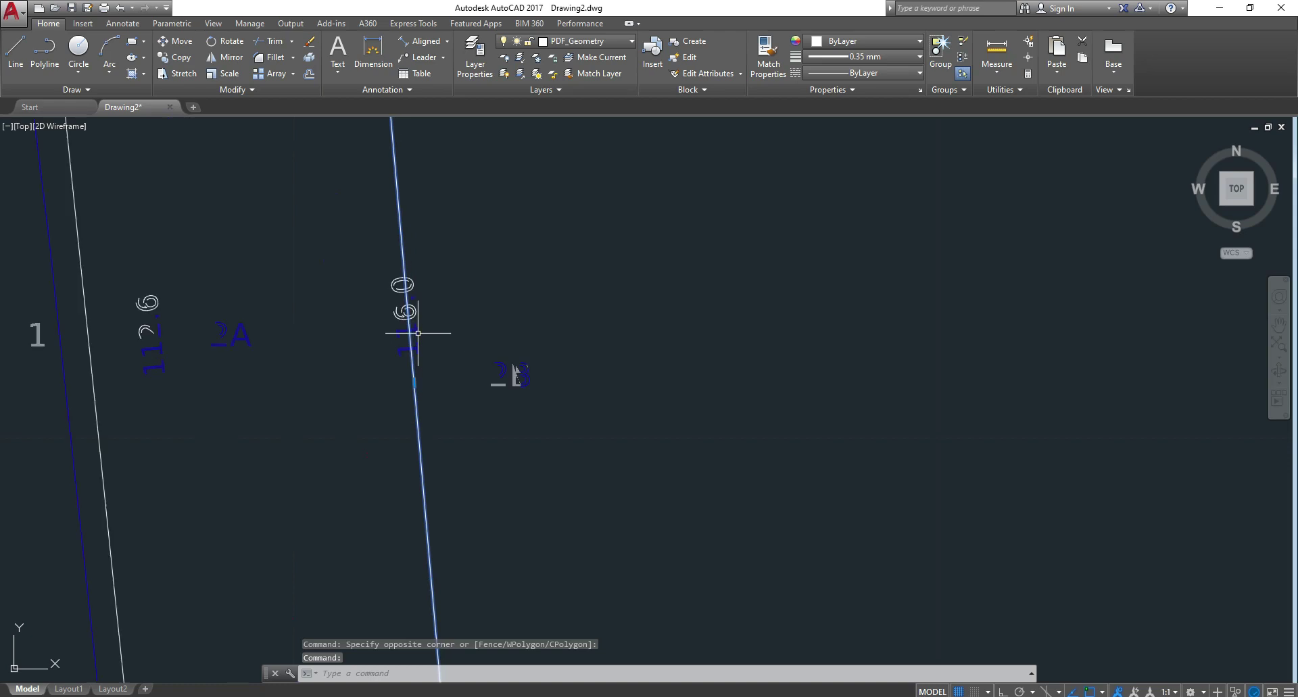
pyautogui.scroll(5, 418, 333)
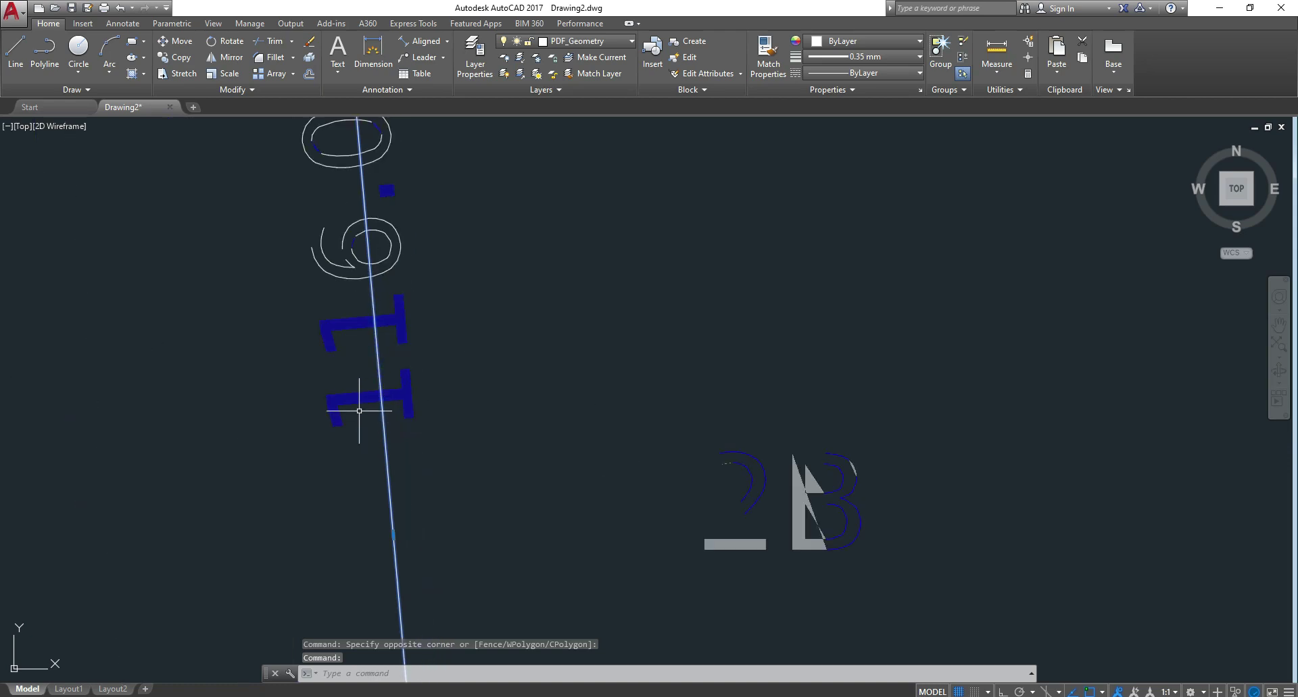
pyautogui.scroll(-3, 364, 411)
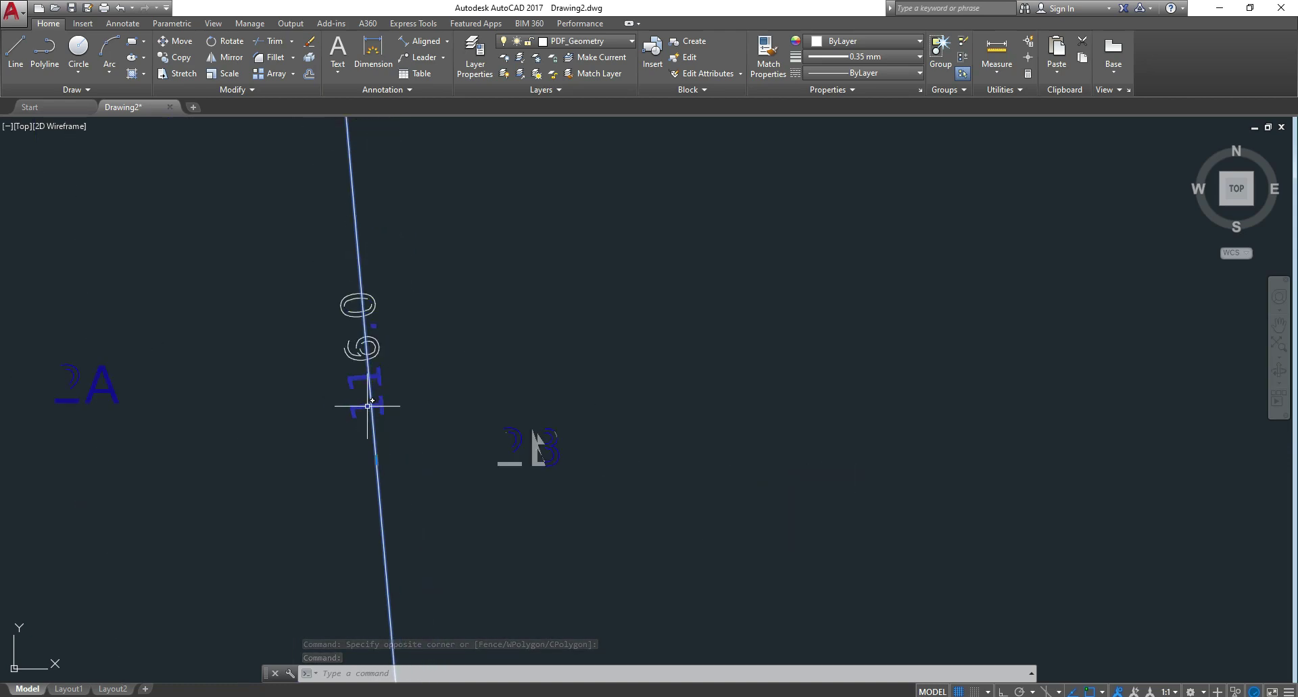
pyautogui.scroll(-3, 371, 352)
pyautogui.scroll(-3, 372, 354)
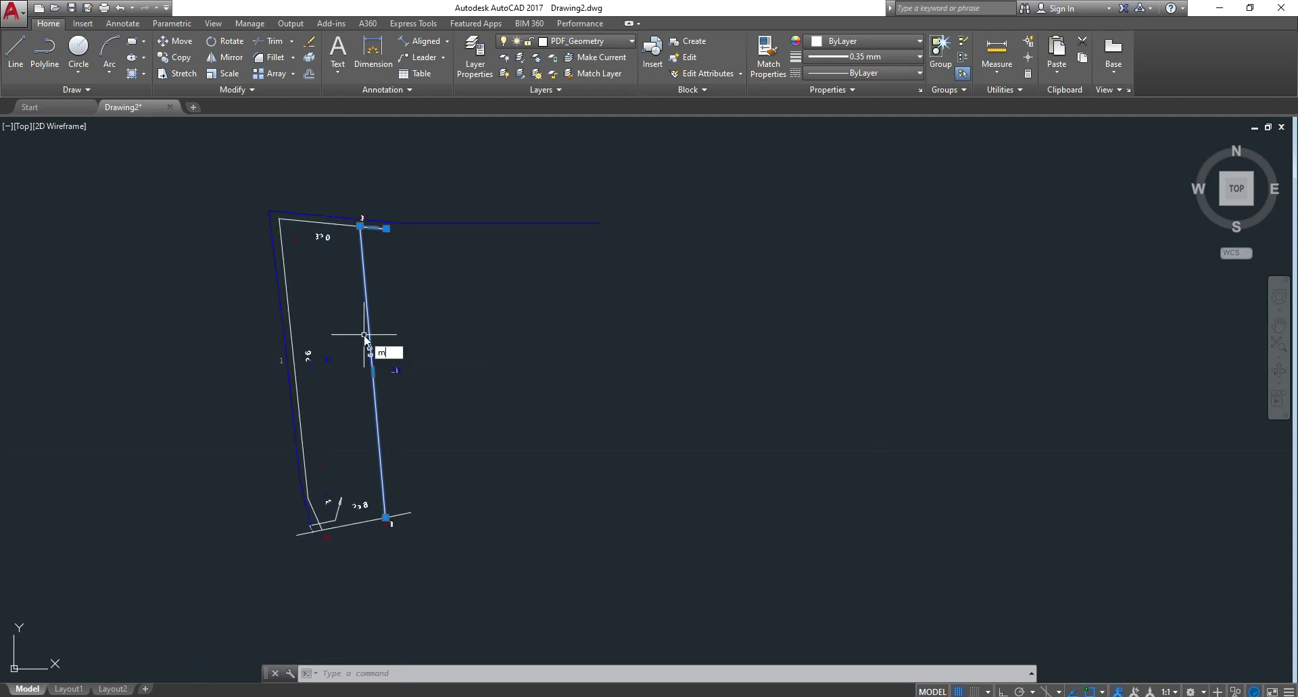
pyautogui.press('Return')
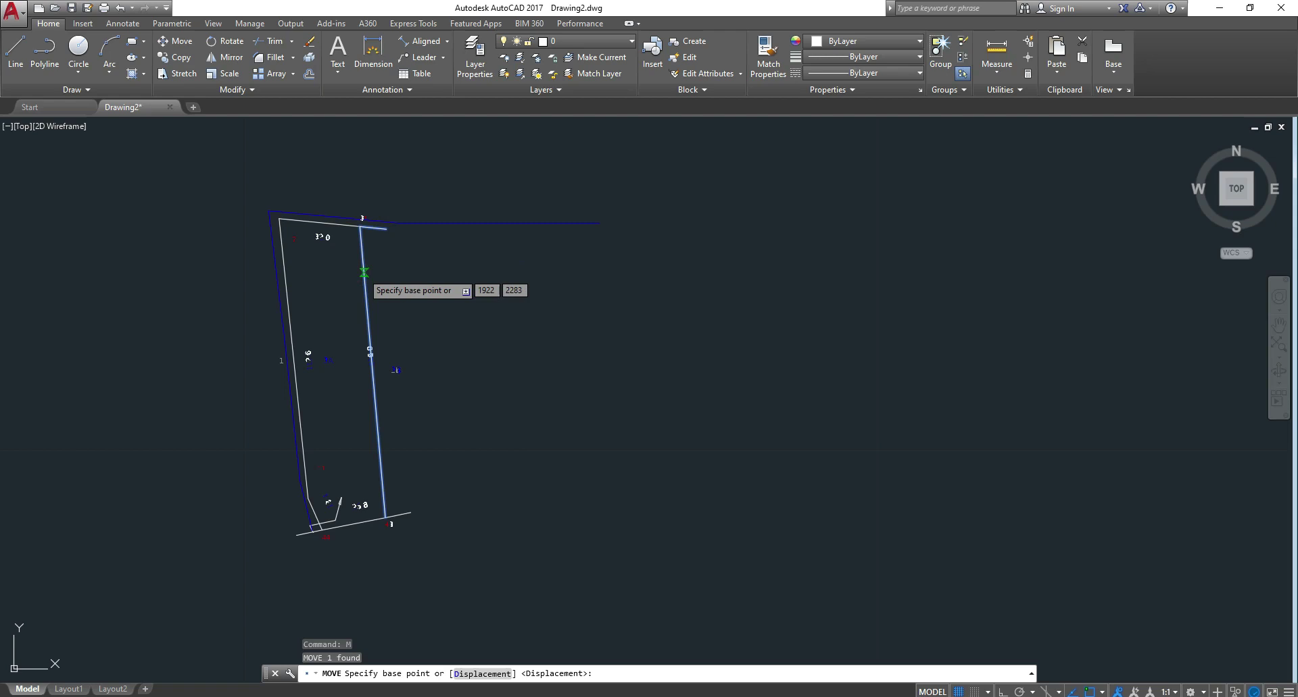
pyautogui.press('Escape')
# - Select the whole plot outline and try exploding it into separate pieces with X
pyautogui.scroll(3, 369, 226)
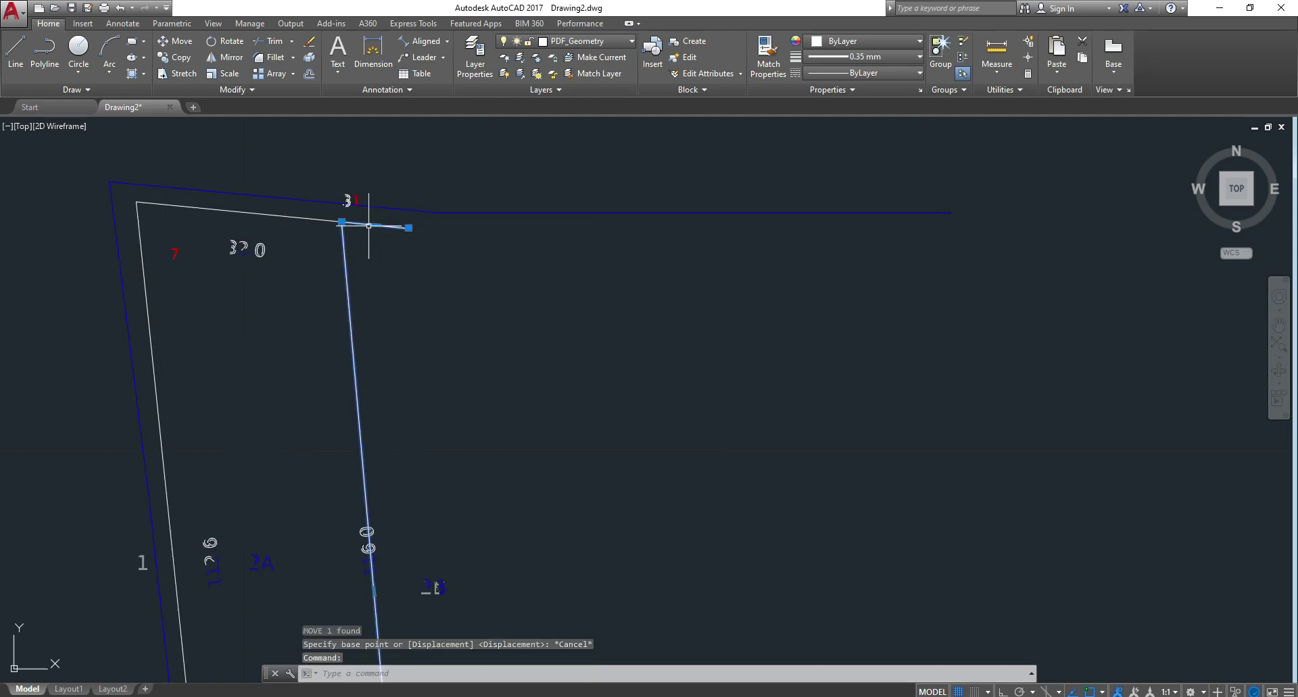
pyautogui.scroll(-3, 365, 233)
pyautogui.scroll(-3, 378, 257)
pyautogui.press('Escape')
pyautogui.press('Escape')
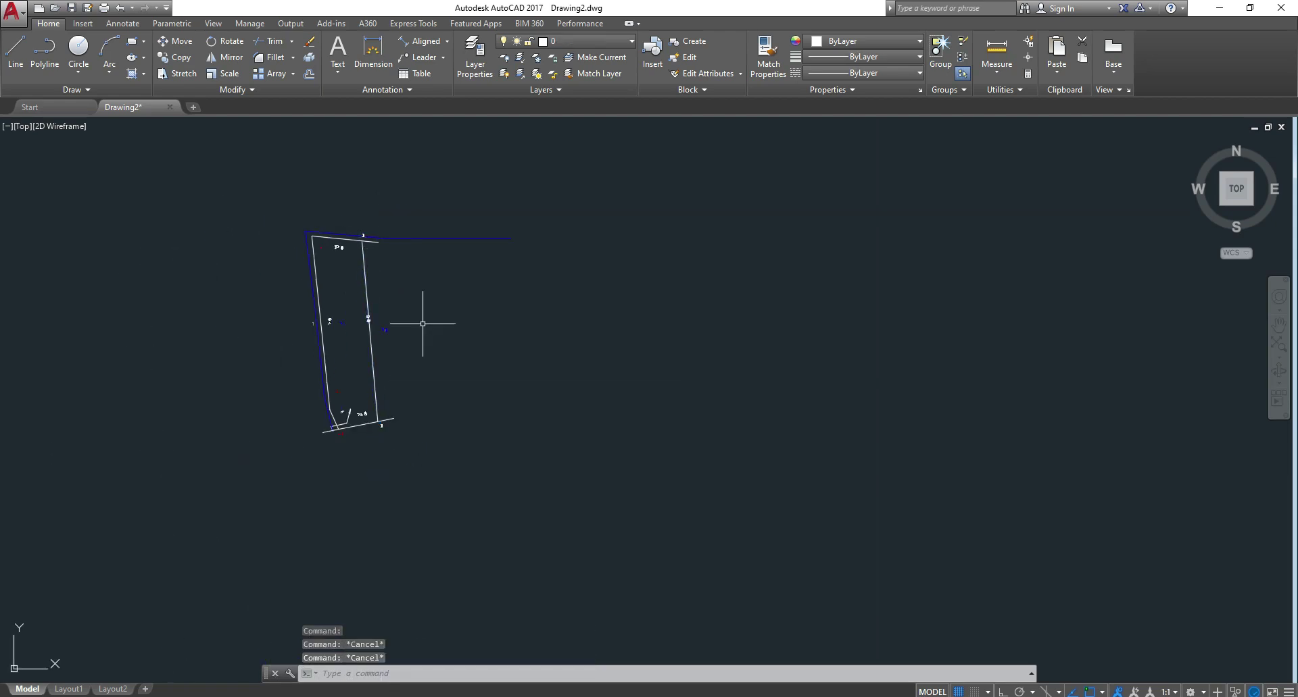
pyautogui.click(280, 158)
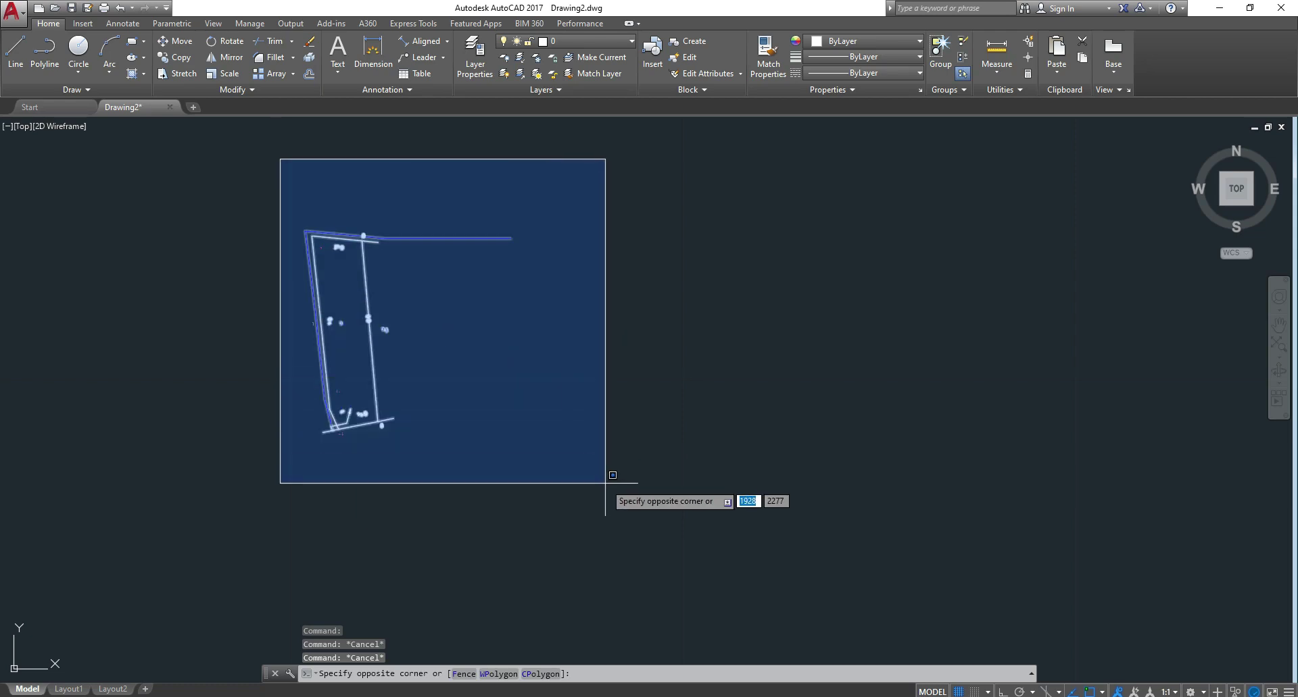
pyautogui.click(605, 483)
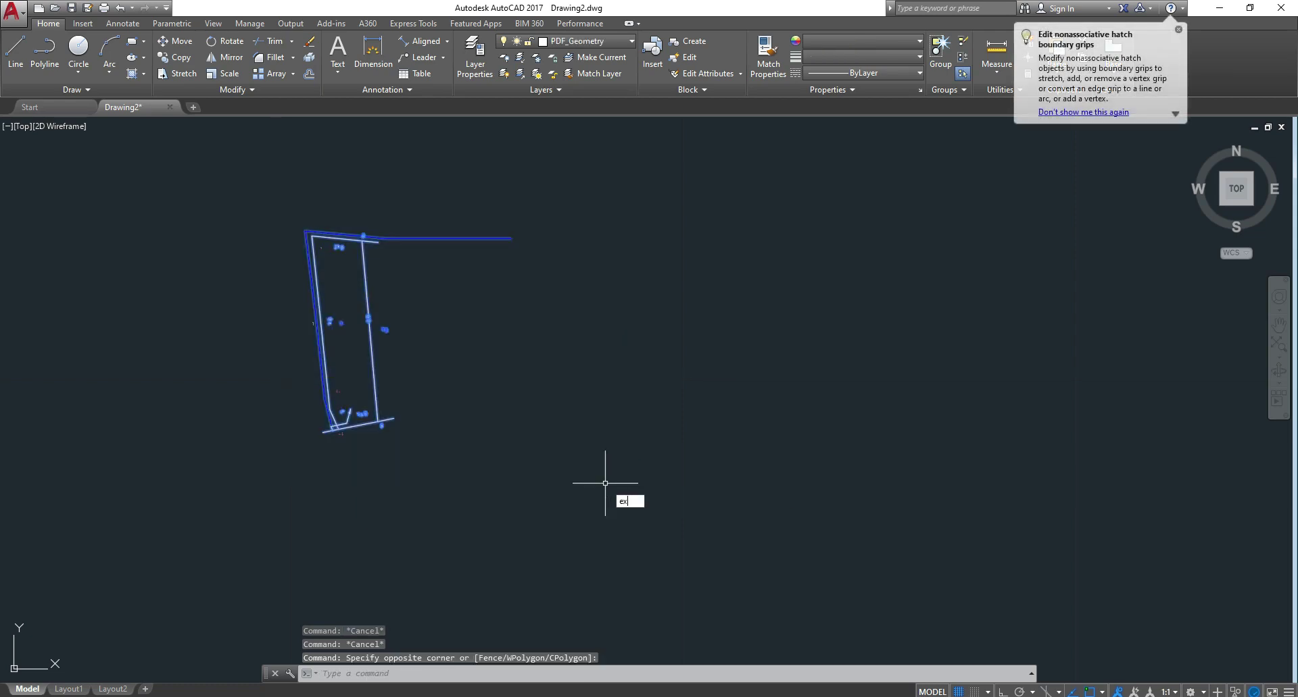
pyautogui.press('BackSpace')
pyautogui.press('BackSpace')
pyautogui.write('x')
pyautogui.press('Return')
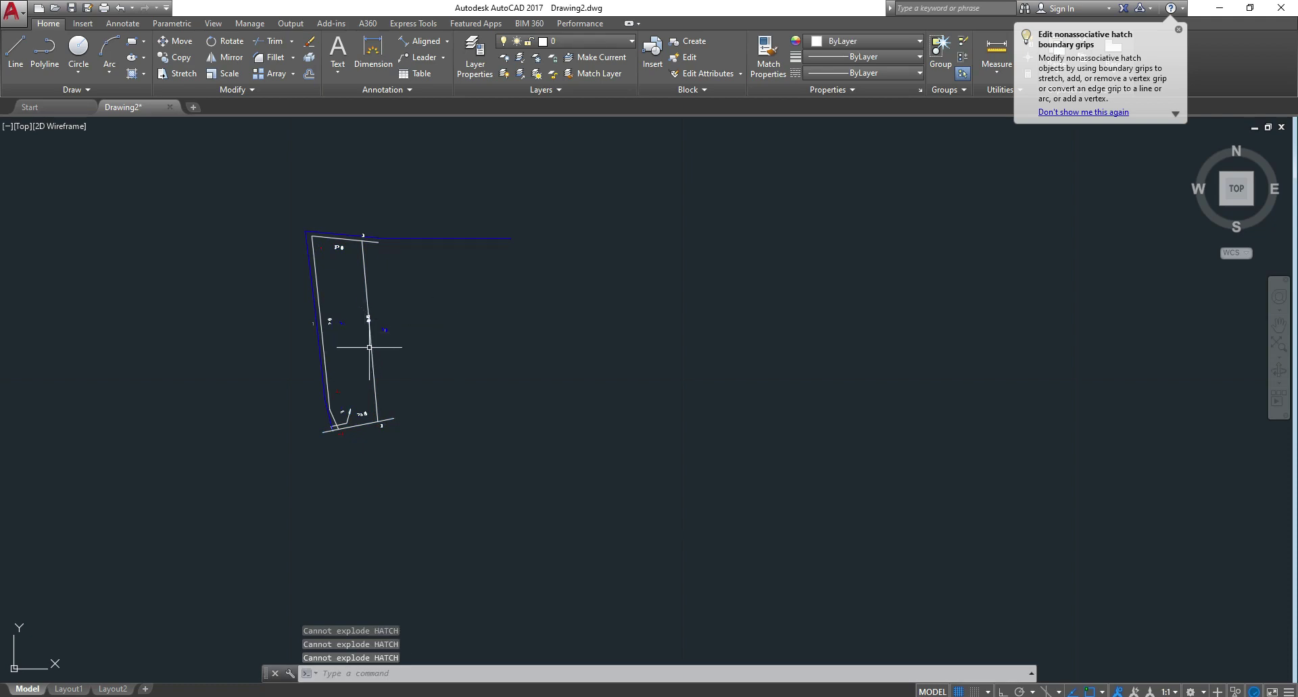
# - Start moving the right boundary line from its top endpoint, then cancel and undo
pyautogui.click(369, 348)
pyautogui.scroll(4, 369, 287)
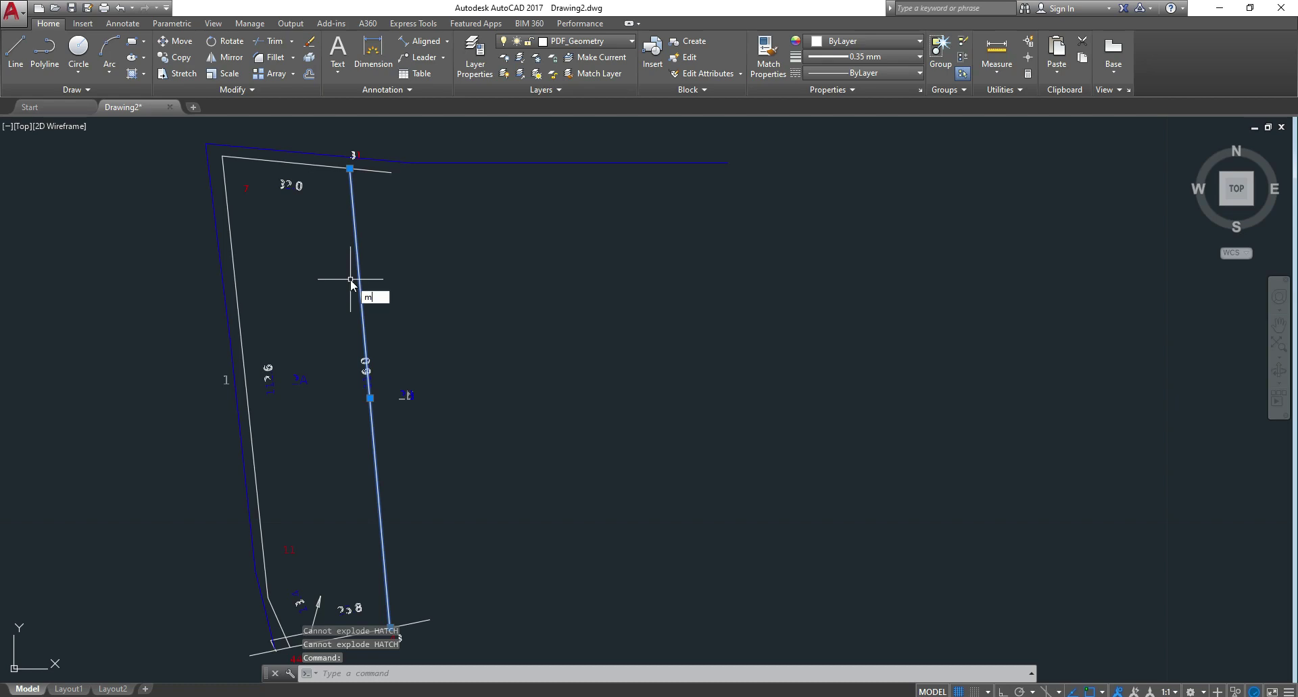
pyautogui.press('Return')
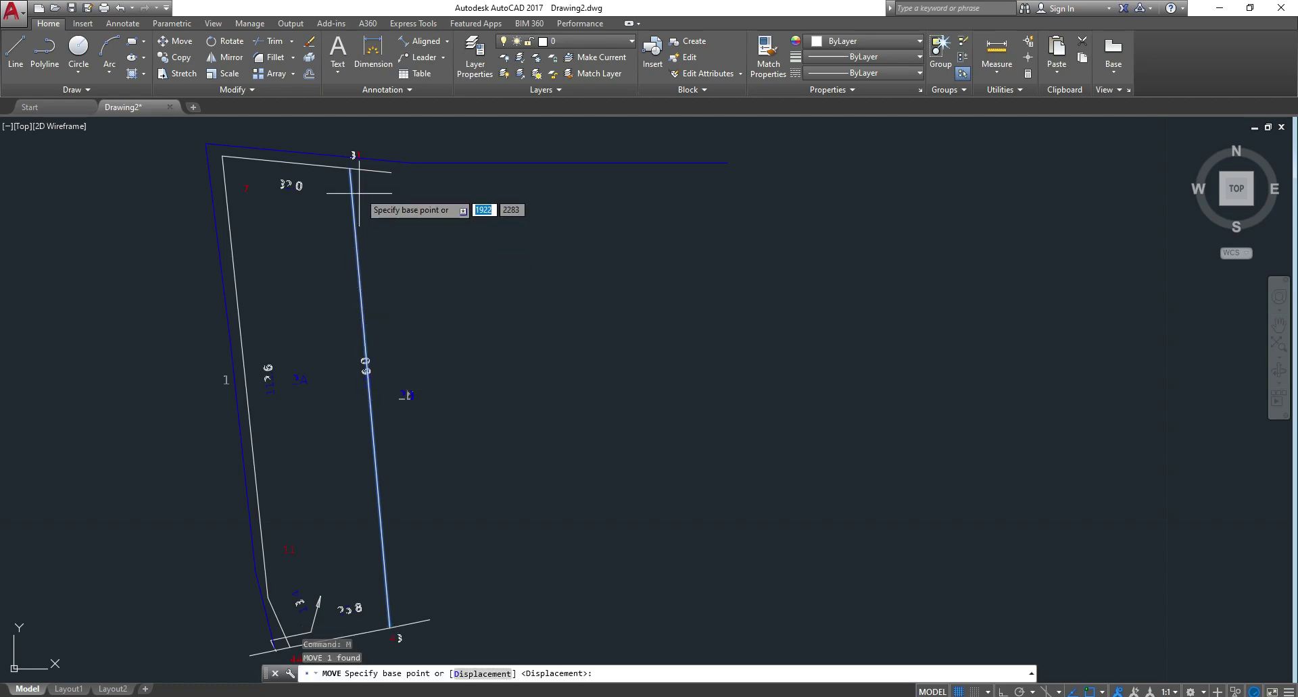
pyautogui.click(350, 168)
pyautogui.scroll(-5, 286, 336)
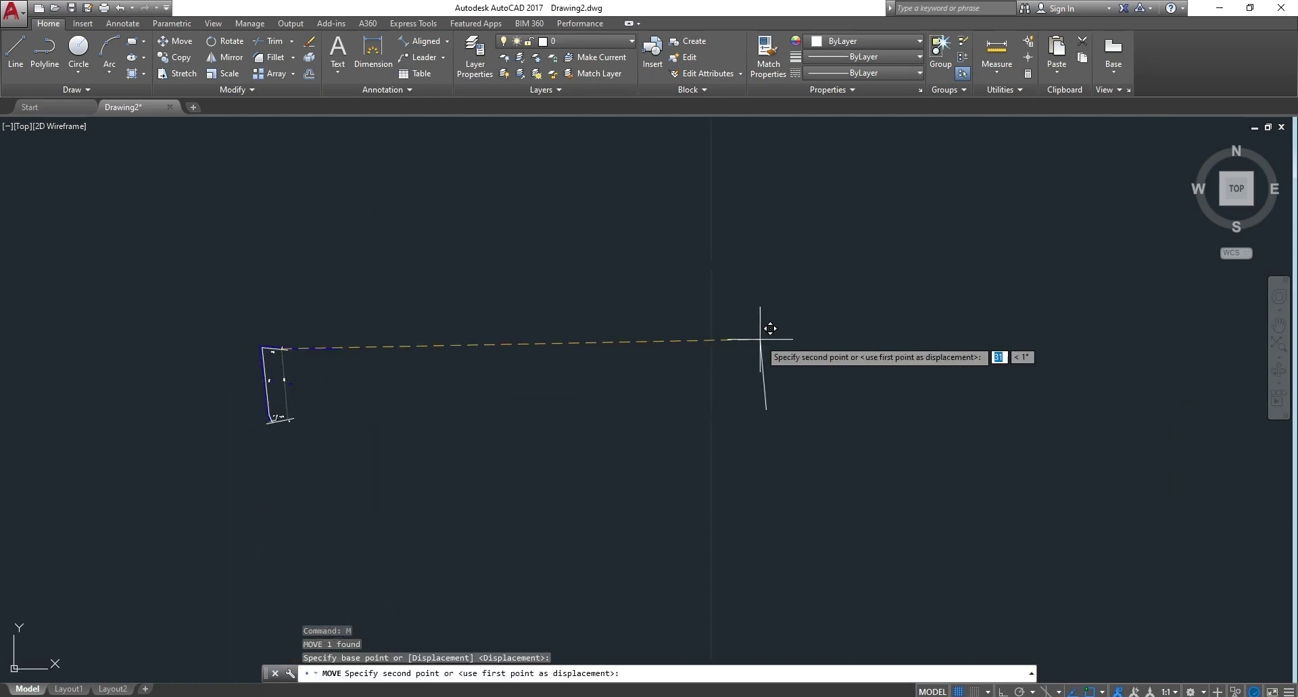
pyautogui.press('Escape')
pyautogui.press('Escape')
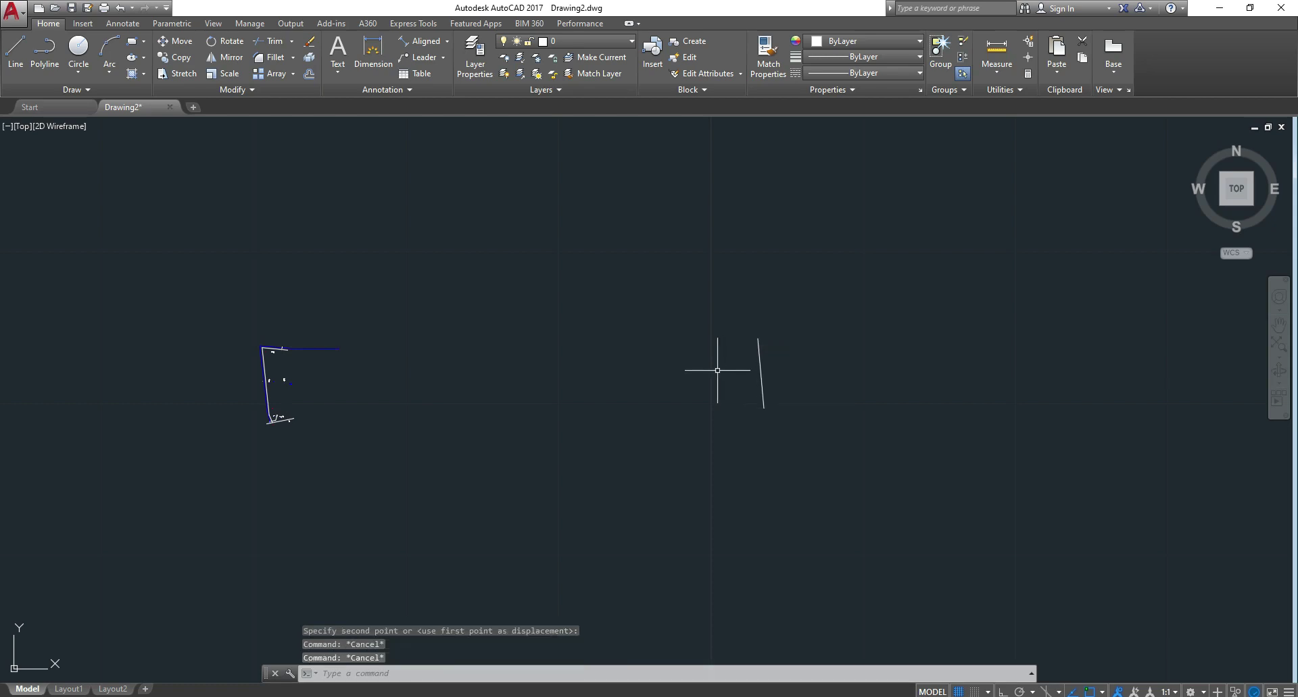
pyautogui.hotkey('ctrl', 'z')
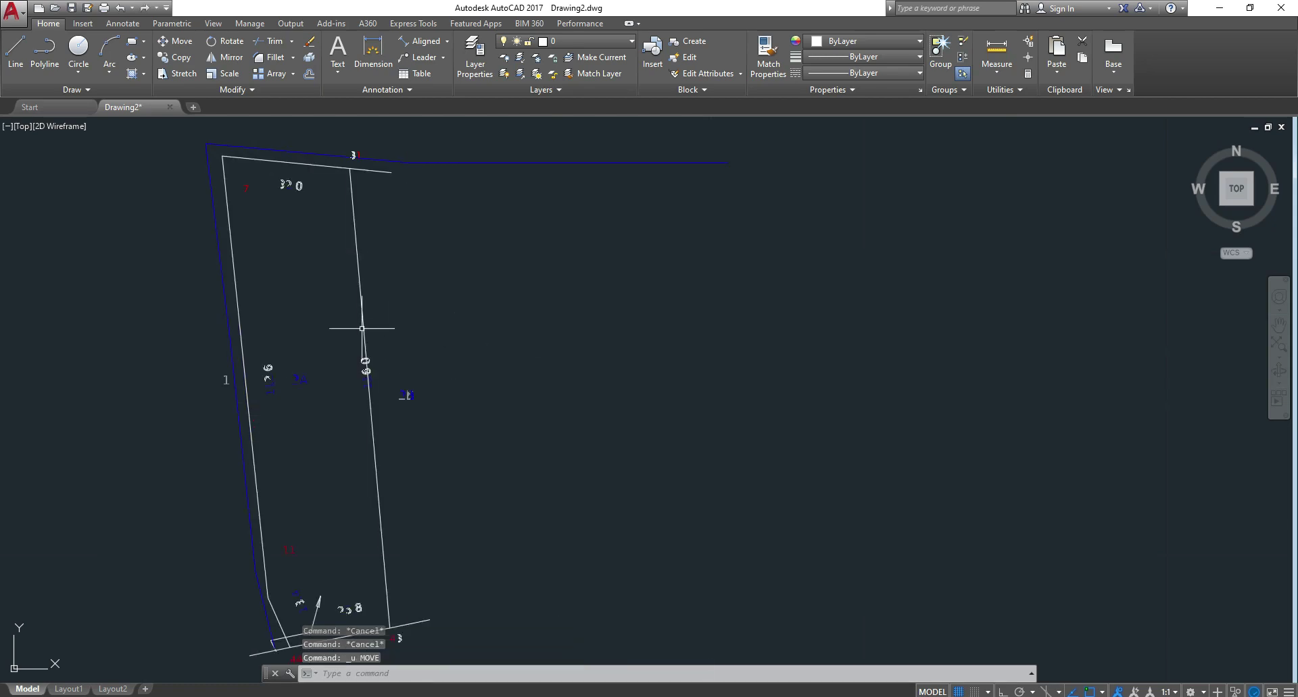
# - Copy the right boundary line from its top endpoint to a point right of the outline
pyautogui.click(363, 329)
pyautogui.write('co')
pyautogui.press('Return')
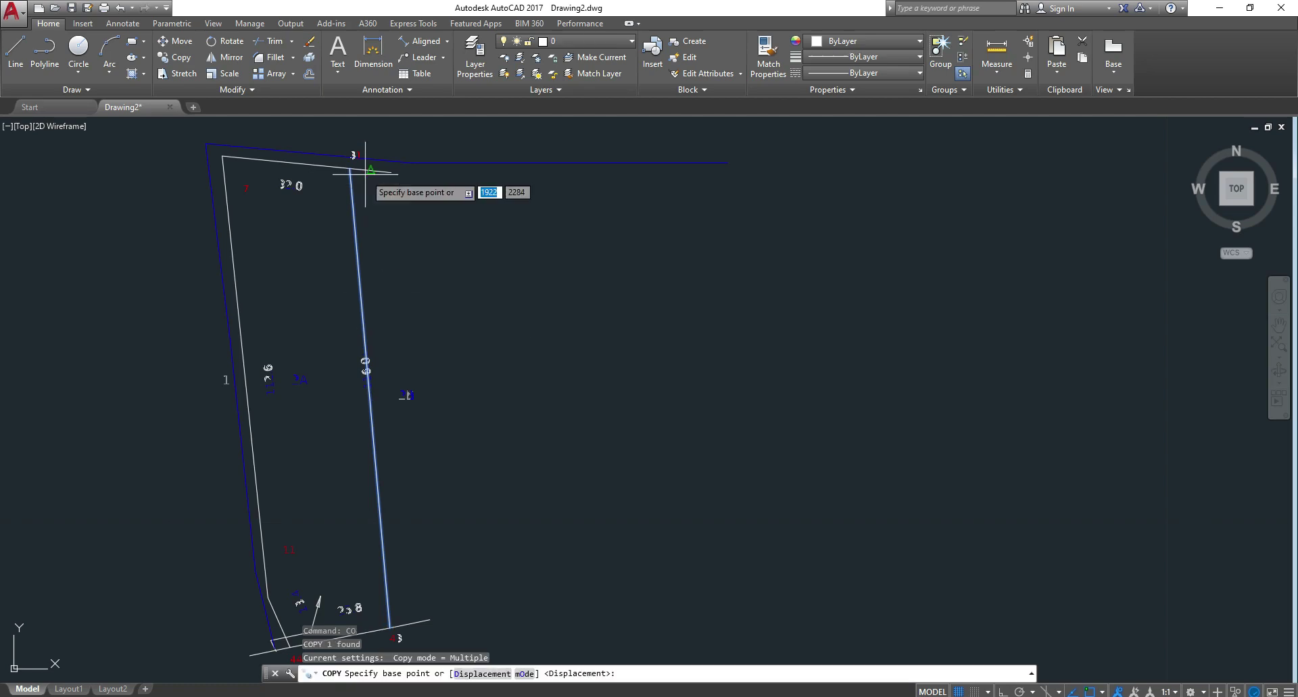
pyautogui.click(350, 168)
pyautogui.scroll(-4, 296, 410)
pyautogui.scroll(-2, 302, 404)
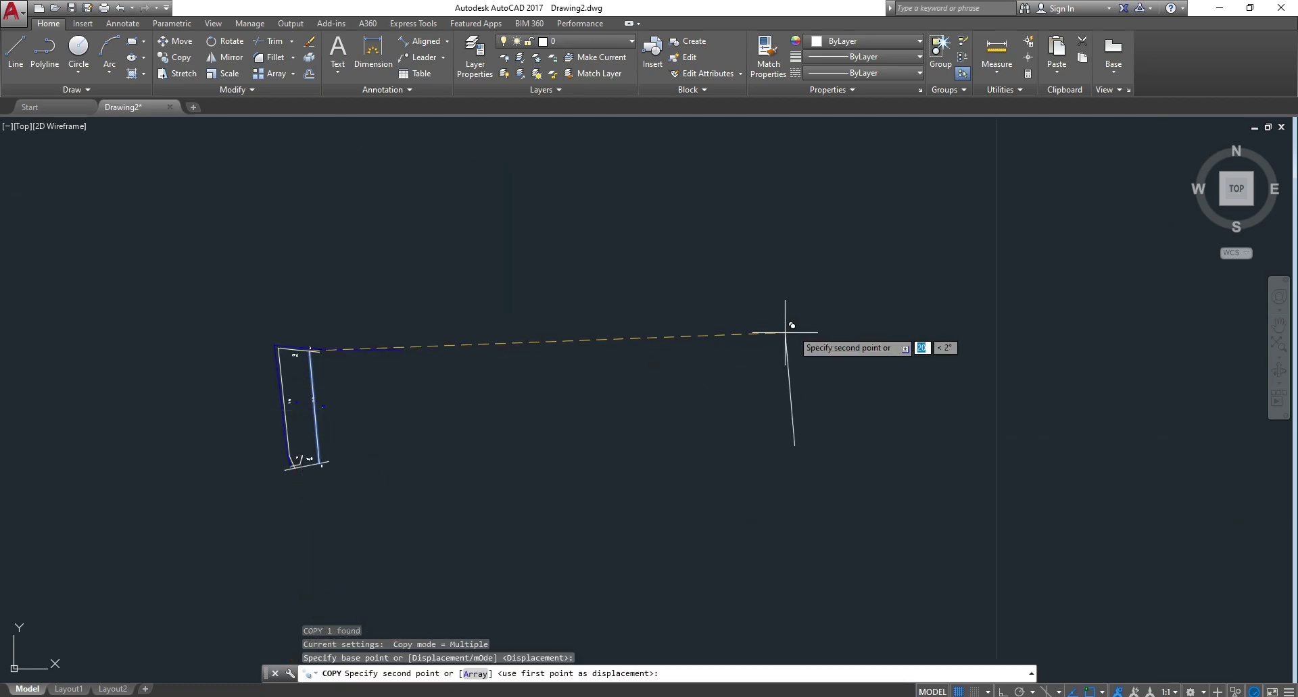
pyautogui.click(795, 329)
pyautogui.press('Escape')
pyautogui.press('Escape')
pyautogui.press('Escape')
pyautogui.scroll(3, 801, 391)
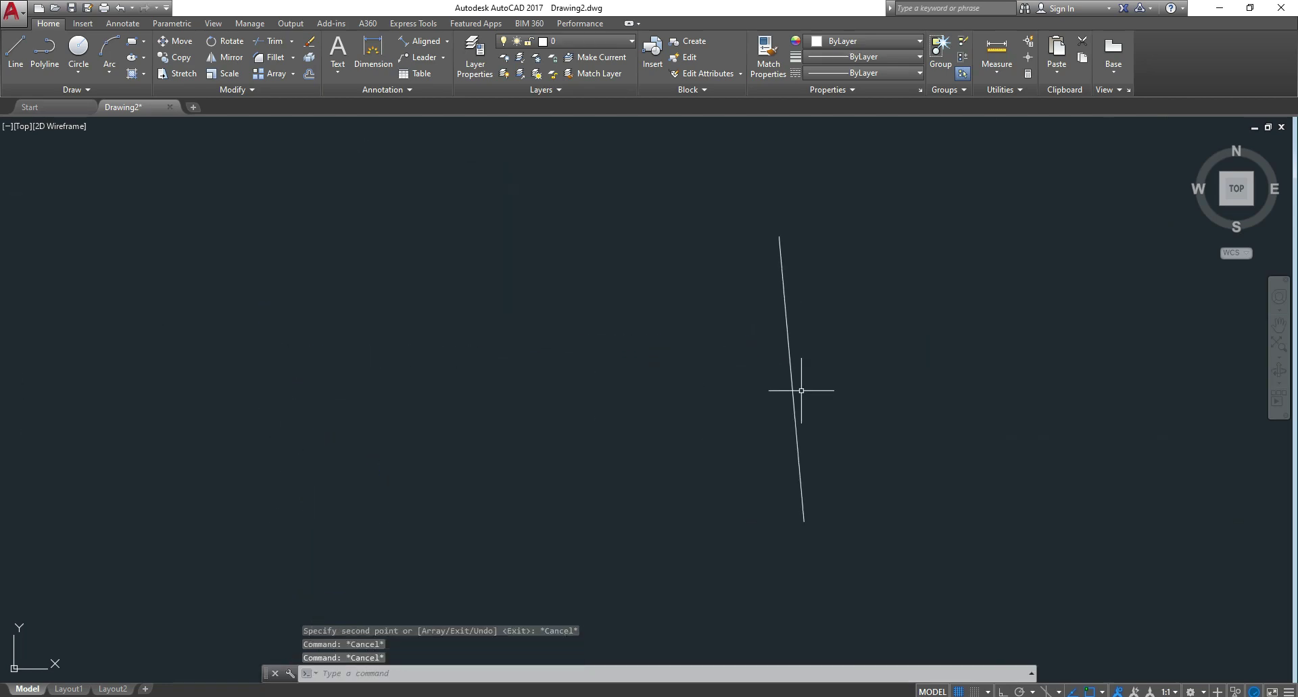
pyautogui.scroll(-3, 359, 454)
pyautogui.scroll(-3, 377, 447)
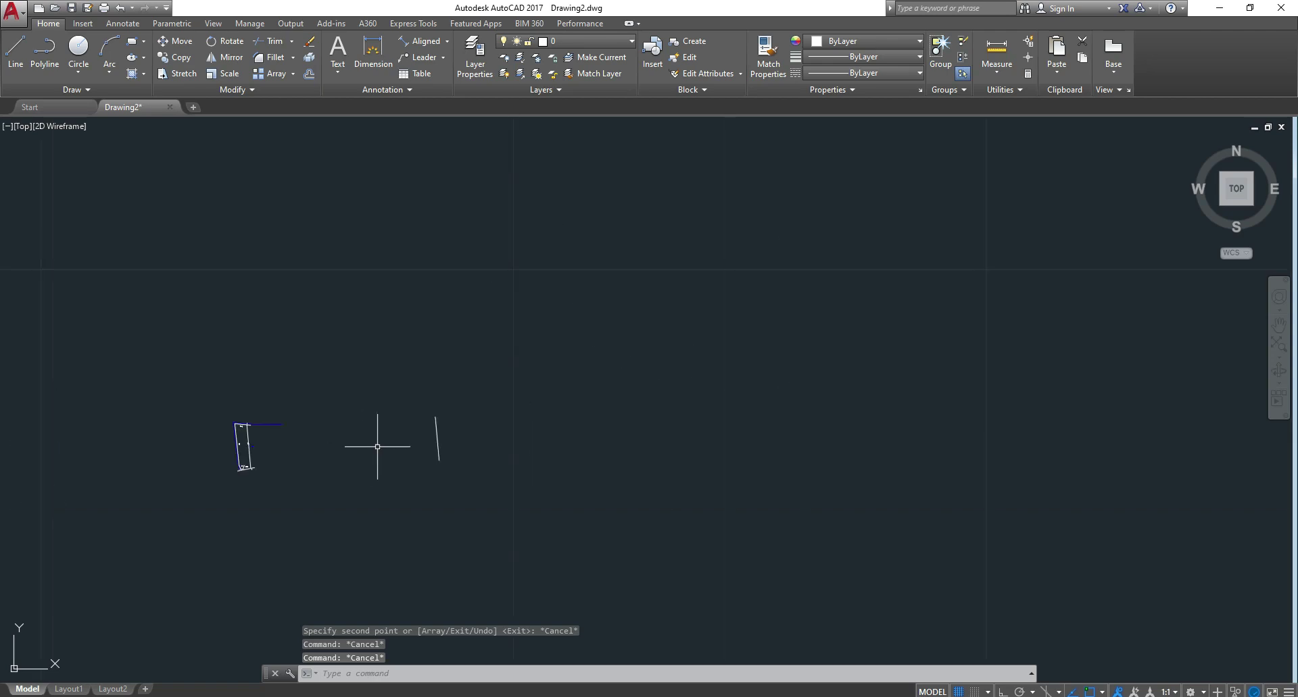
pyautogui.scroll(2, 262, 472)
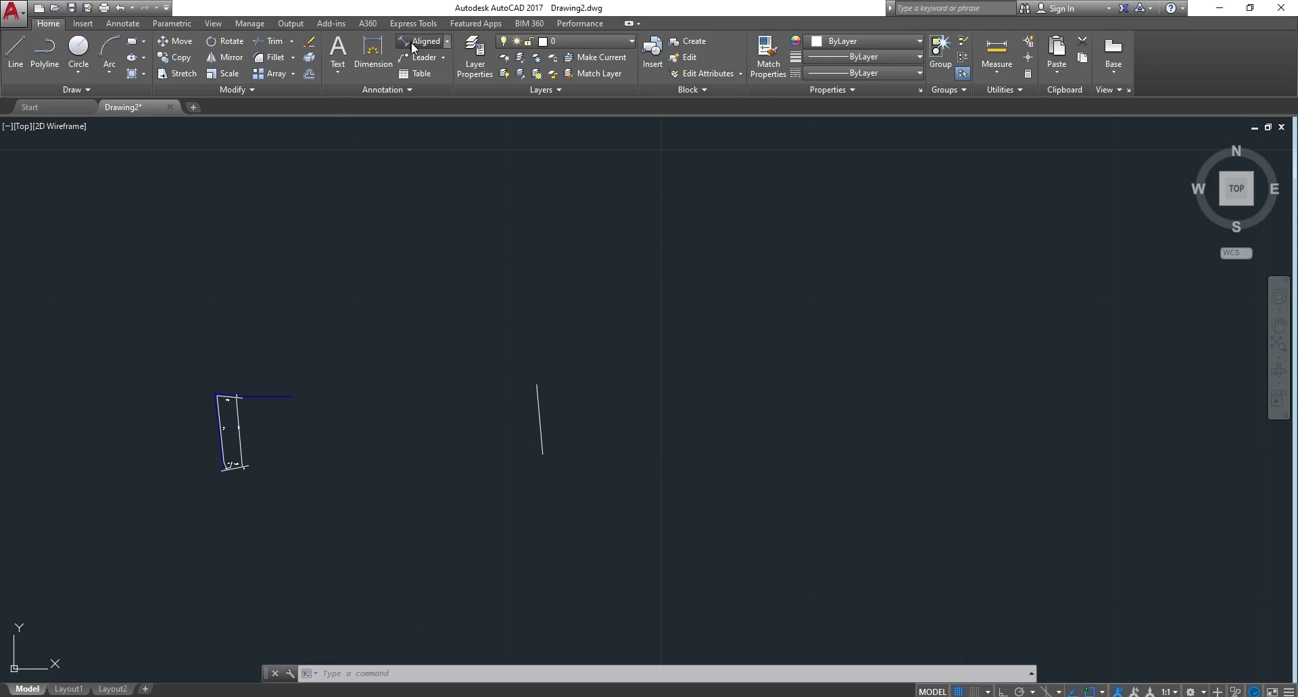
# - Begin an aligned dimension between the copied line's endpoints, then abandon it
pyautogui.click(418, 42)
pyautogui.click(537, 386)
pyautogui.scroll(2, 538, 449)
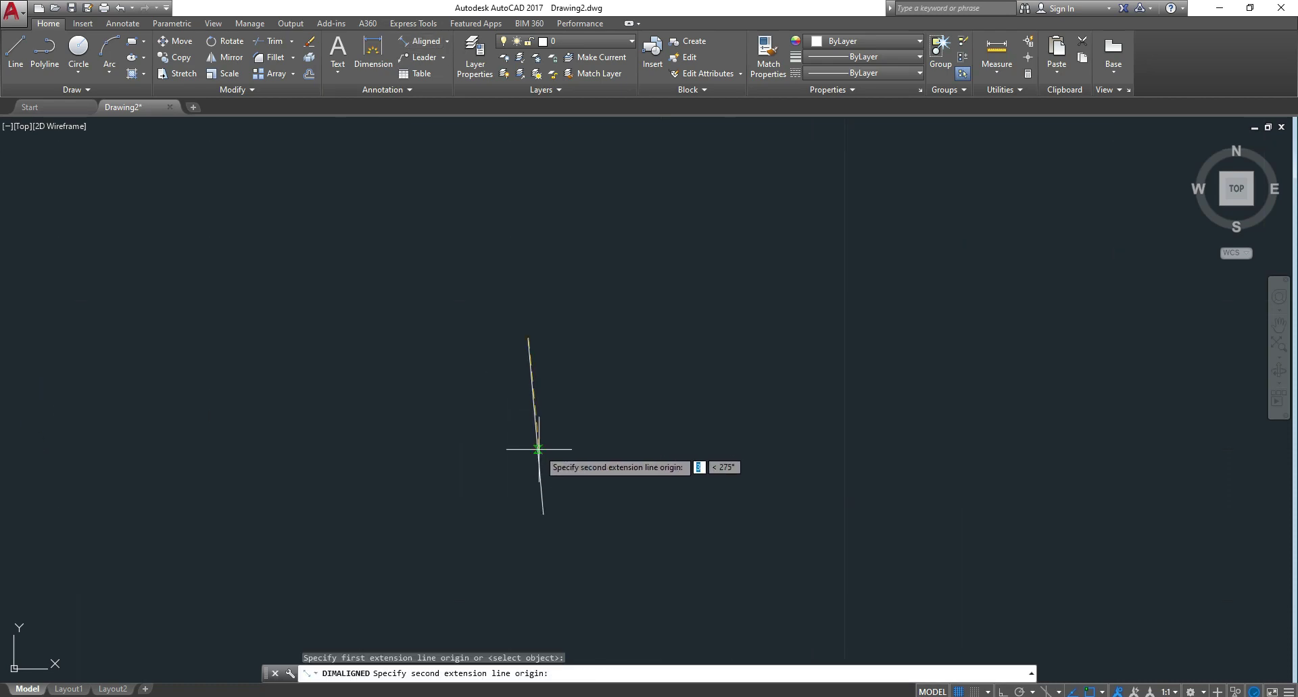
pyautogui.click(542, 513)
pyautogui.scroll(2, 558, 513)
pyautogui.scroll(-4, 568, 505)
pyautogui.scroll(-4, 579, 498)
pyautogui.scroll(4, 579, 498)
pyautogui.scroll(-2, 580, 500)
pyautogui.press('Escape')
pyautogui.press('Escape')
pyautogui.press('Escape')
# - Draw a radius-116 circle centred on the copied line's lower endpoint, then clear the selection
pyautogui.write('i')
pyautogui.press('Return')
pyautogui.scroll(2, 583, 498)
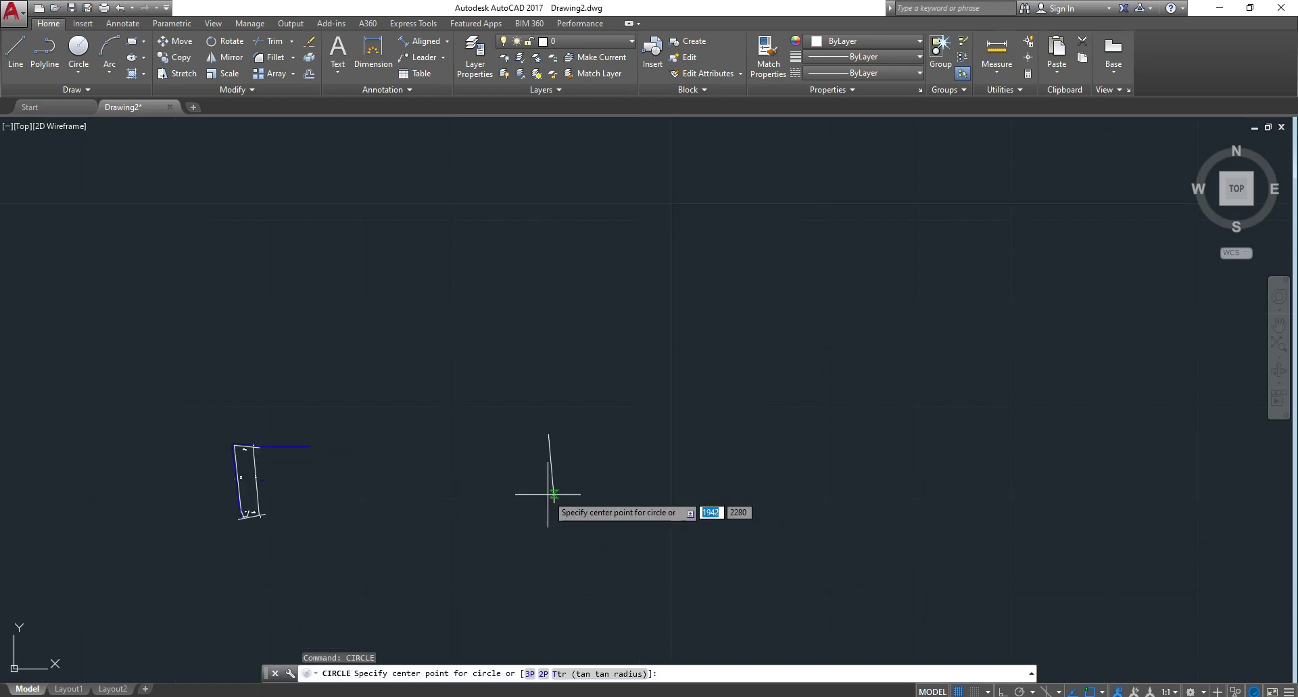
pyautogui.click(553, 500)
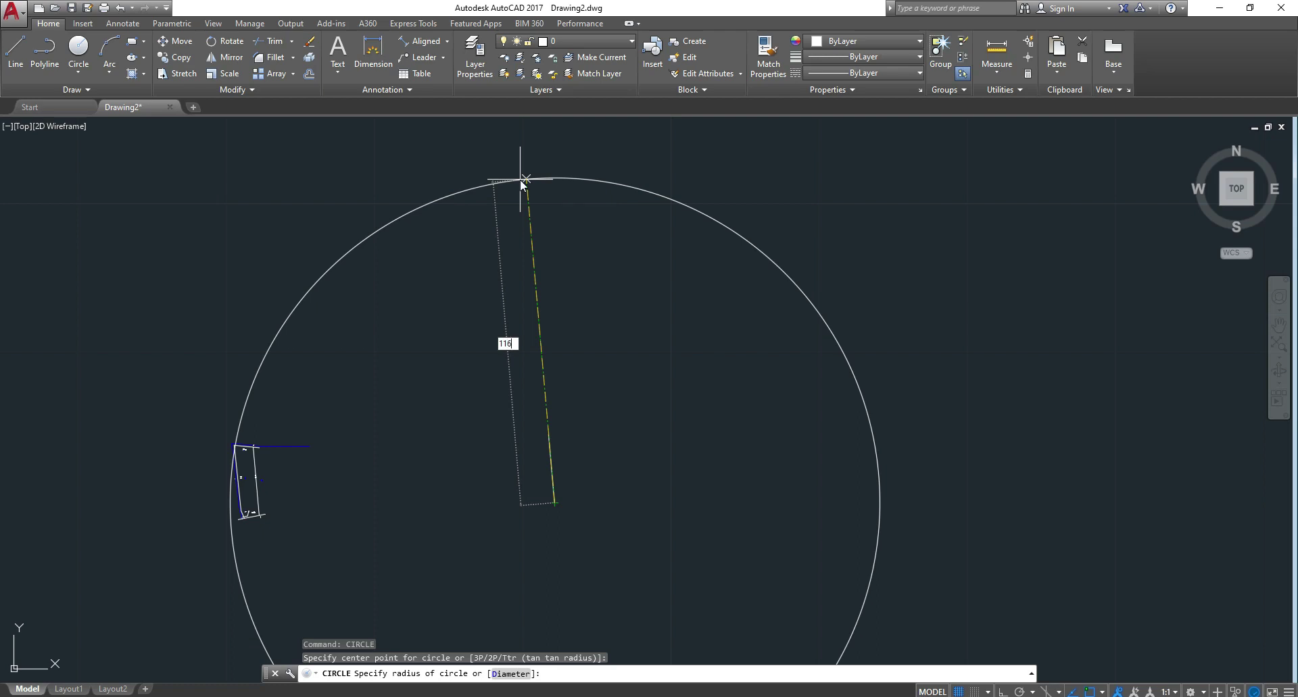
pyautogui.press('Return')
pyautogui.scroll(-6, 405, 290)
pyautogui.scroll(-4, 406, 304)
pyautogui.scroll(2, 407, 338)
pyautogui.click(681, 271)
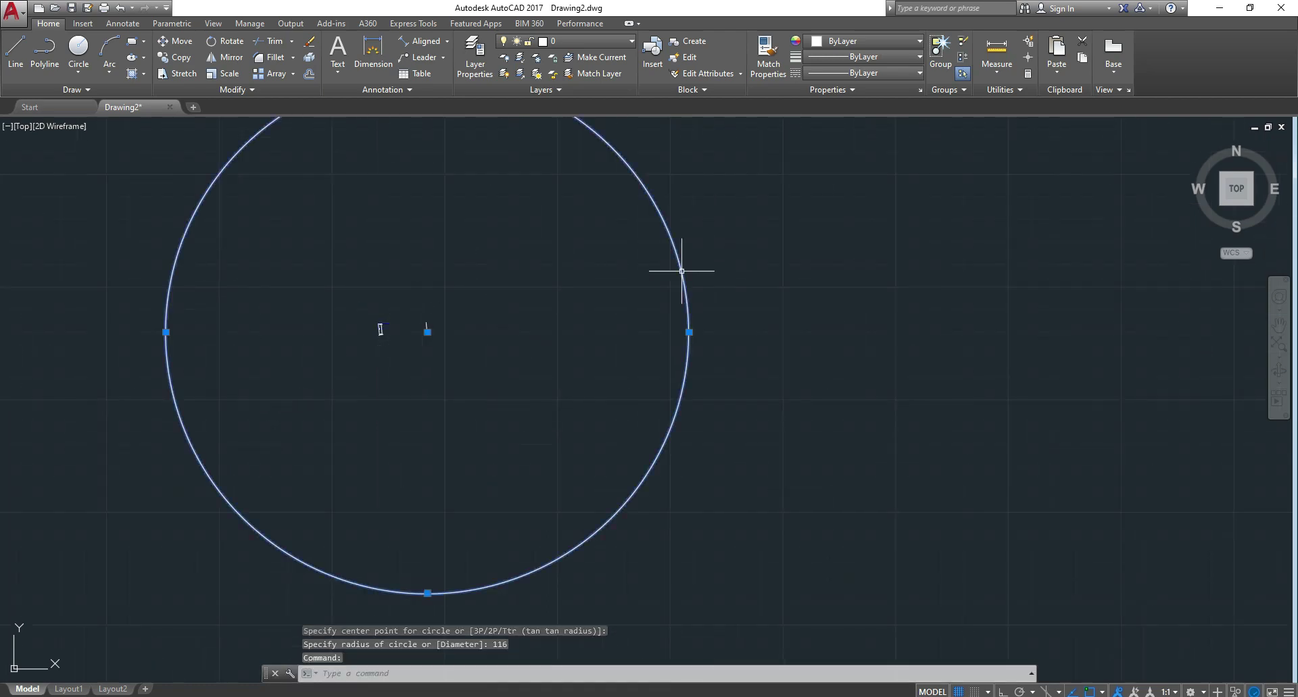
pyautogui.press('Escape')
pyautogui.press('Escape')
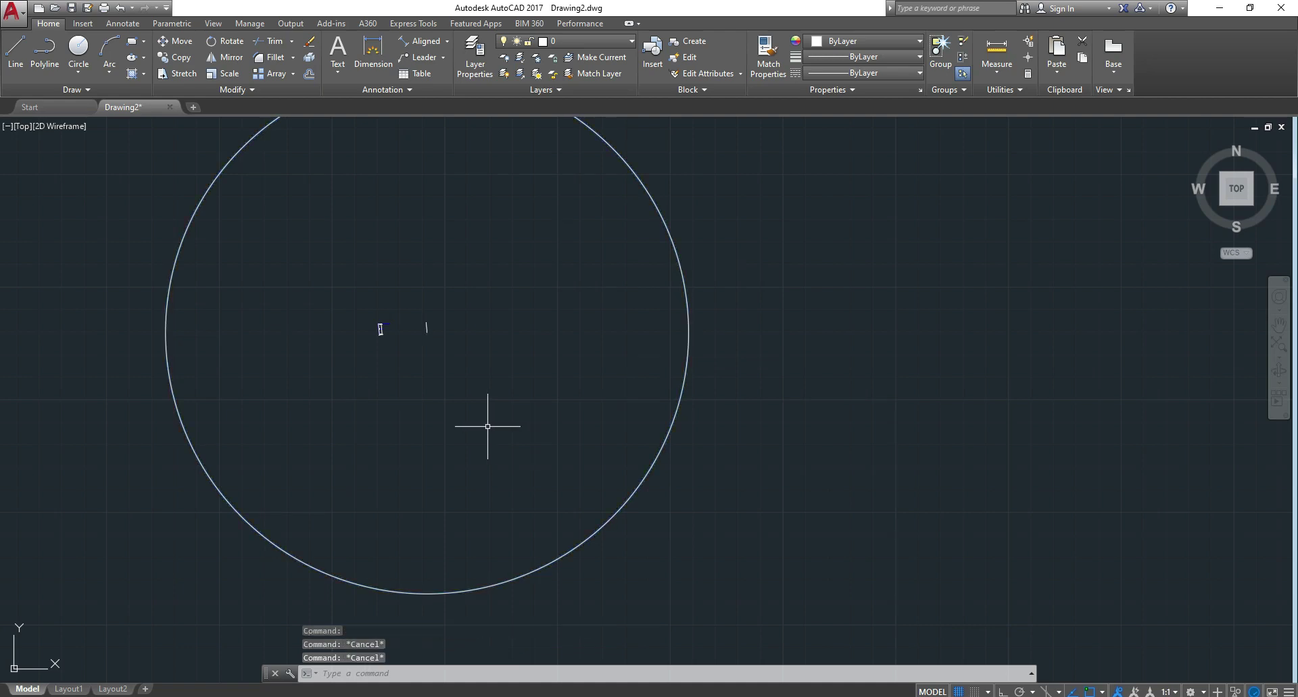
# - Extend the copied boundary line to the 116-radius circle, then erase the circle
pyautogui.click(425, 320)
pyautogui.click(427, 332)
pyautogui.press('Escape')
pyautogui.write('EX')
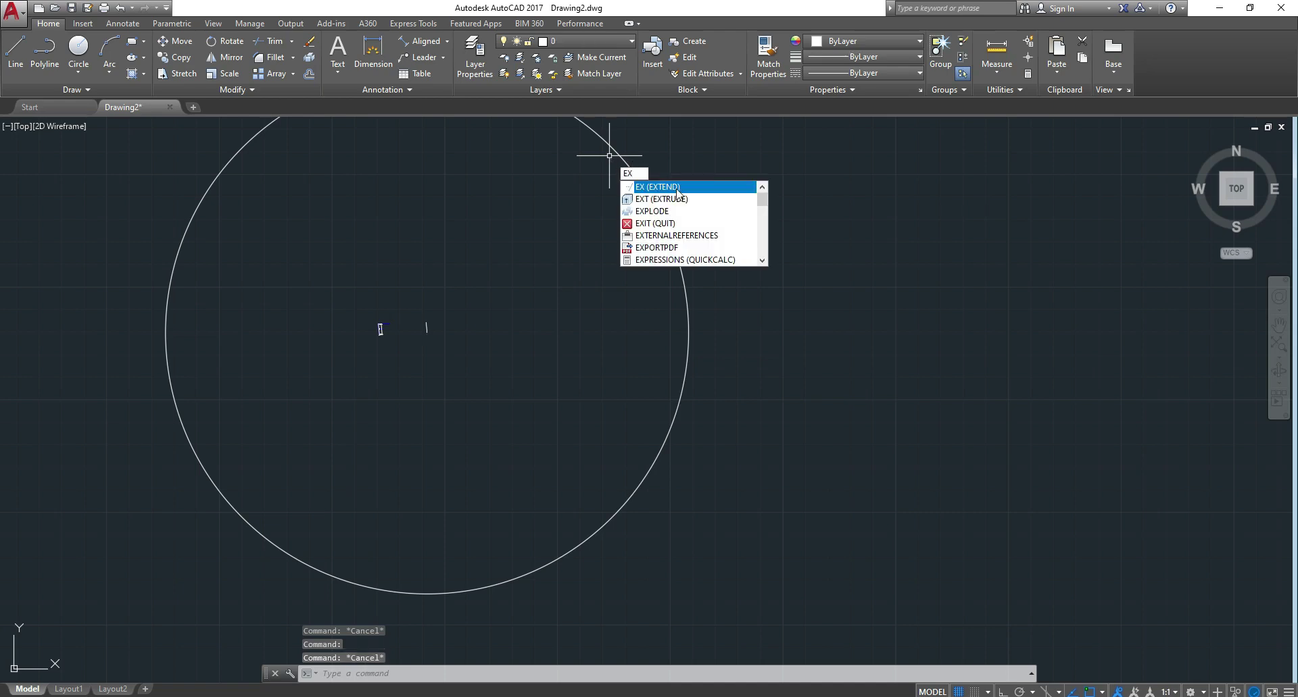
pyautogui.click(677, 193)
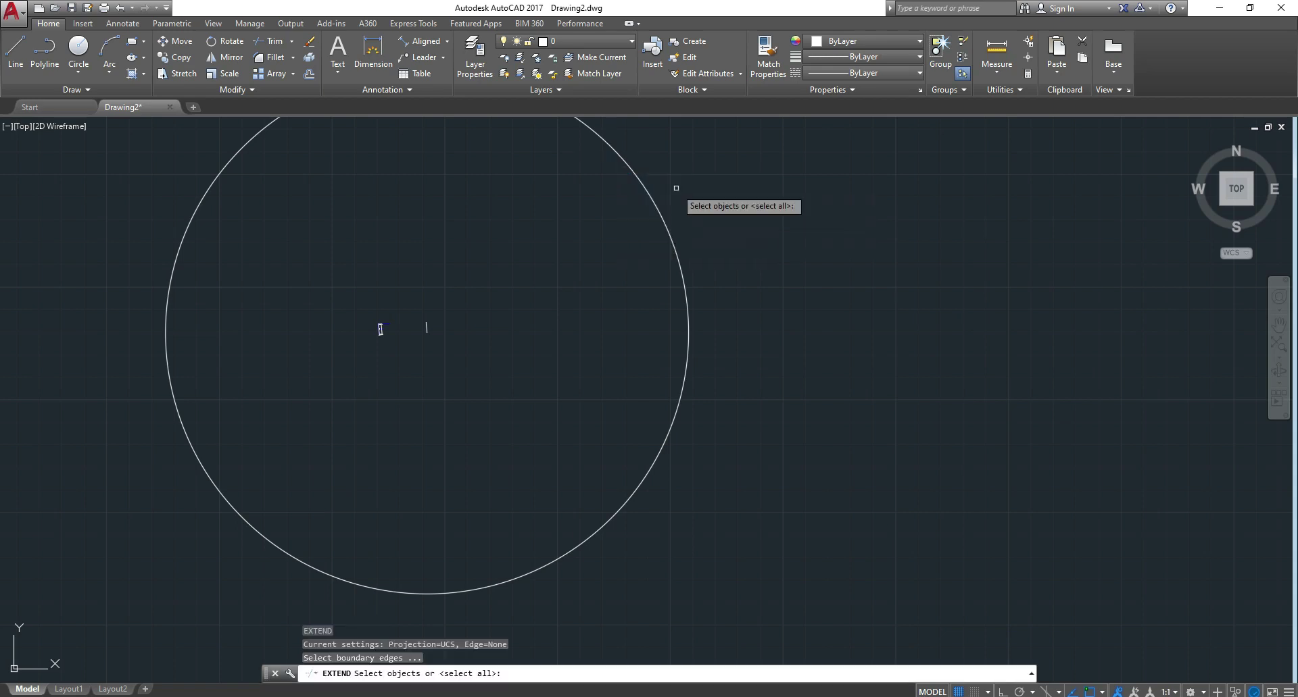
pyautogui.click(426, 330)
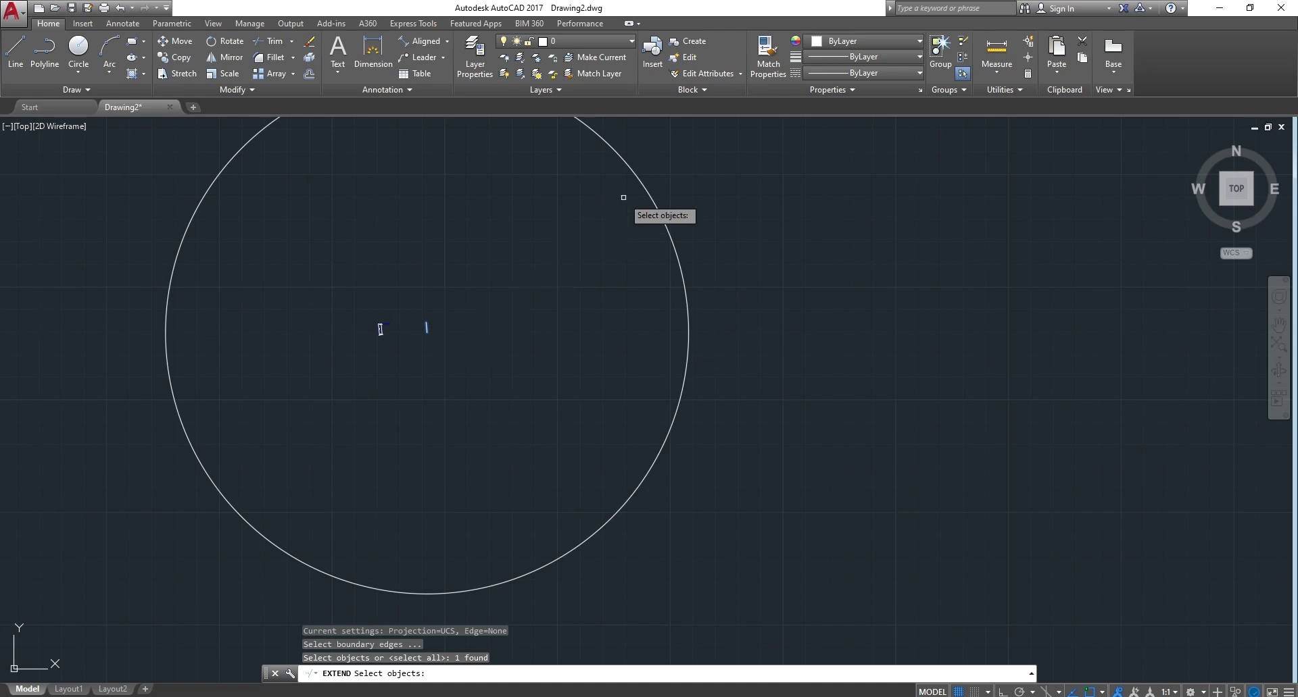
pyautogui.click(648, 195)
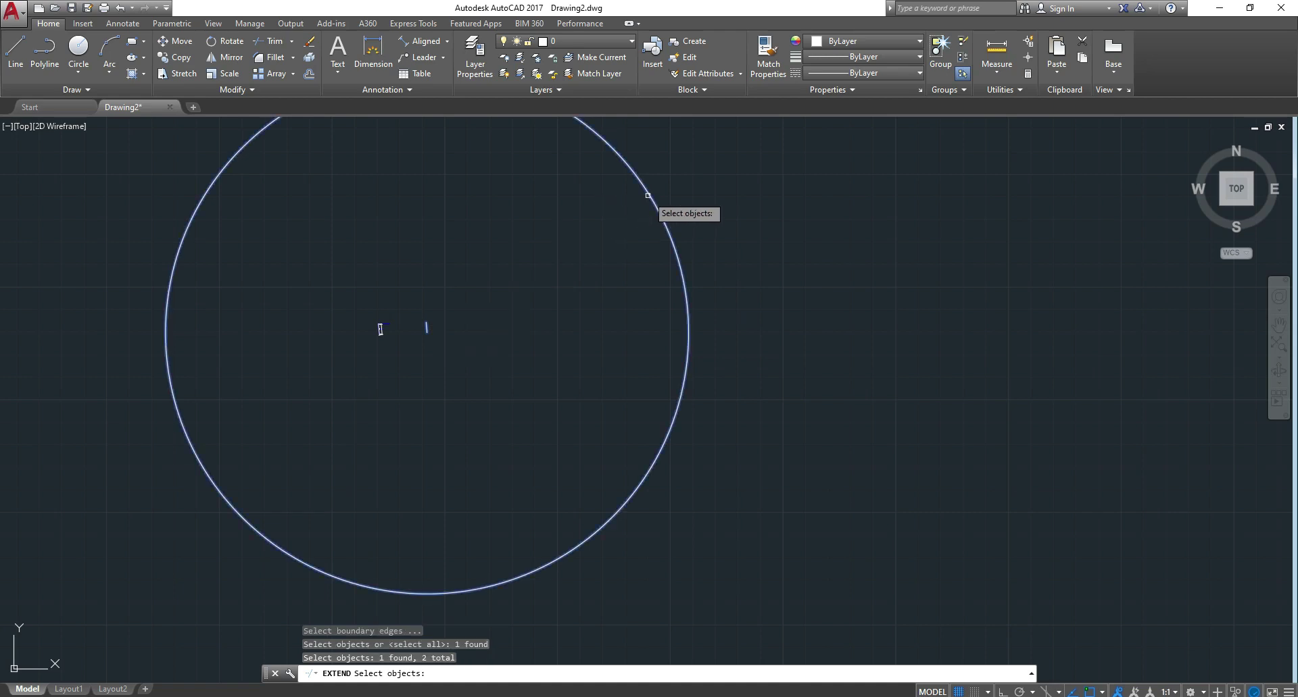
pyautogui.press('Return')
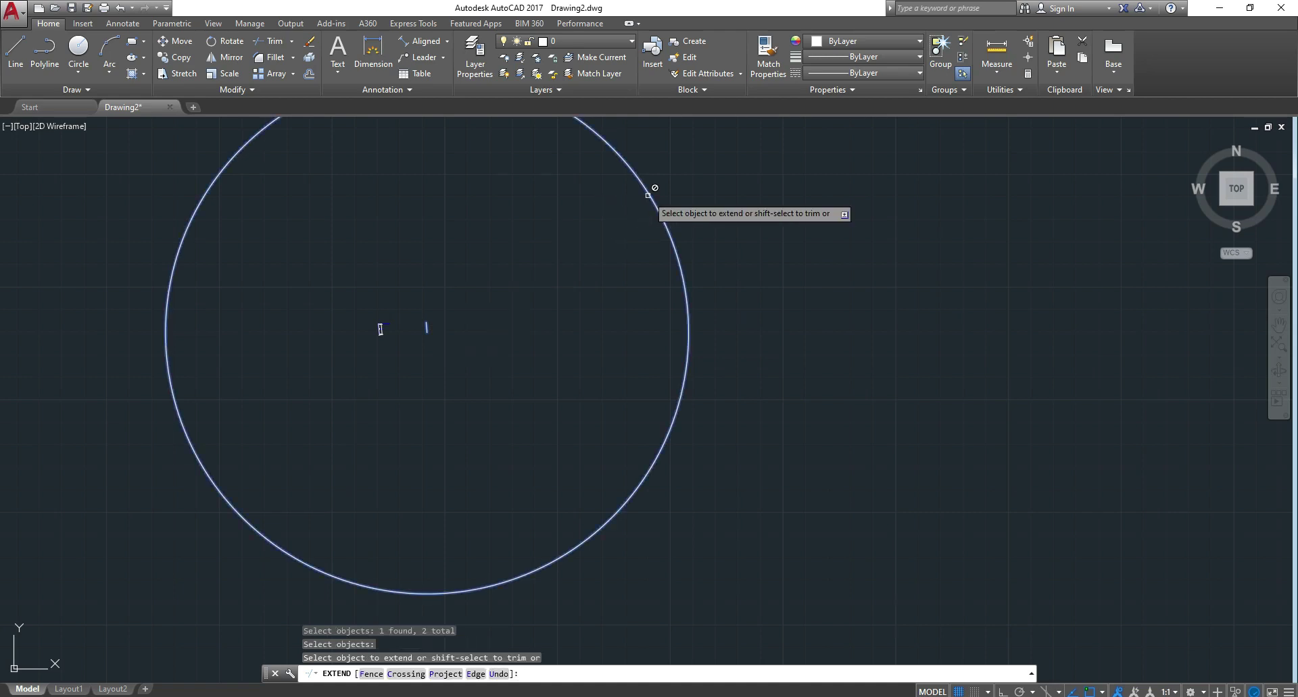
pyautogui.click(427, 327)
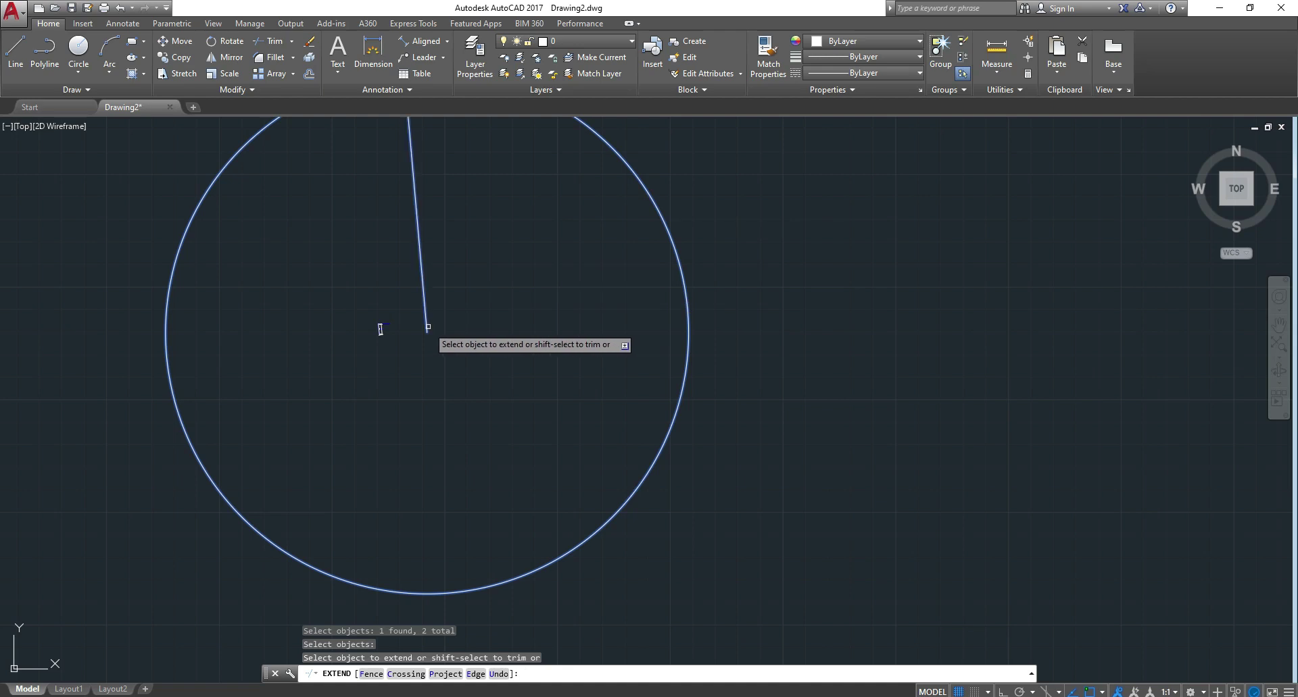
pyautogui.click(427, 325)
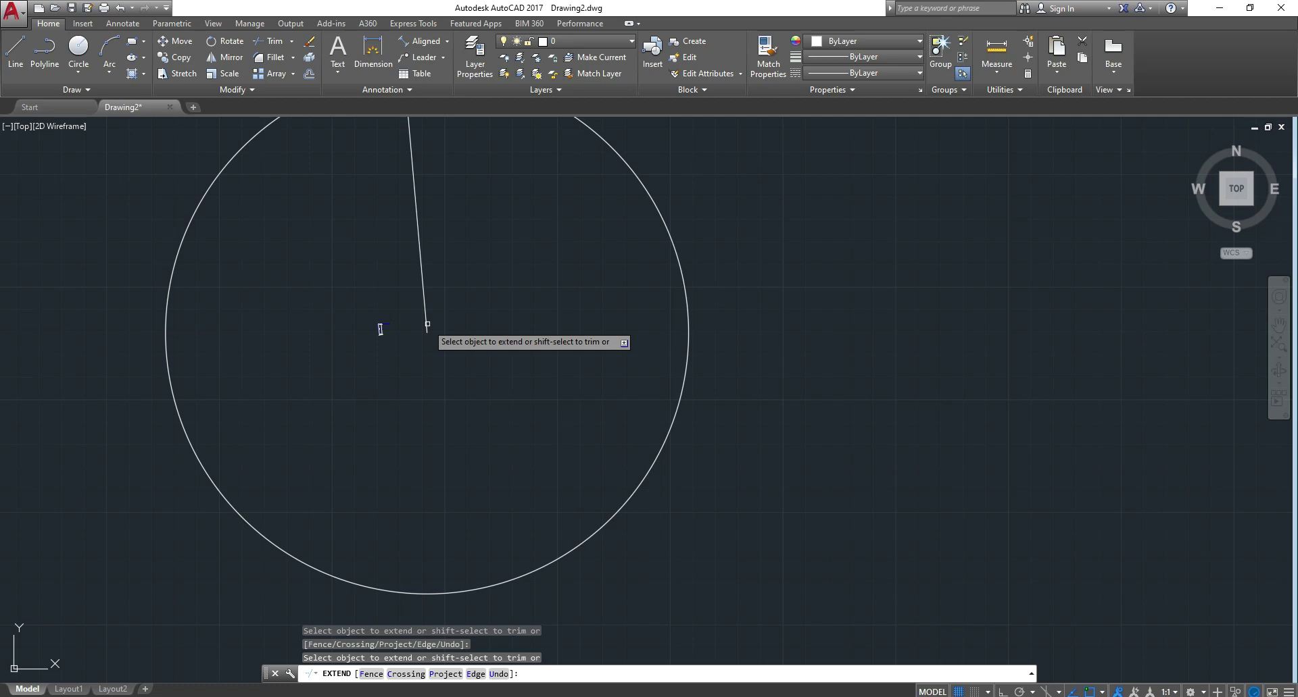
pyautogui.press('Escape')
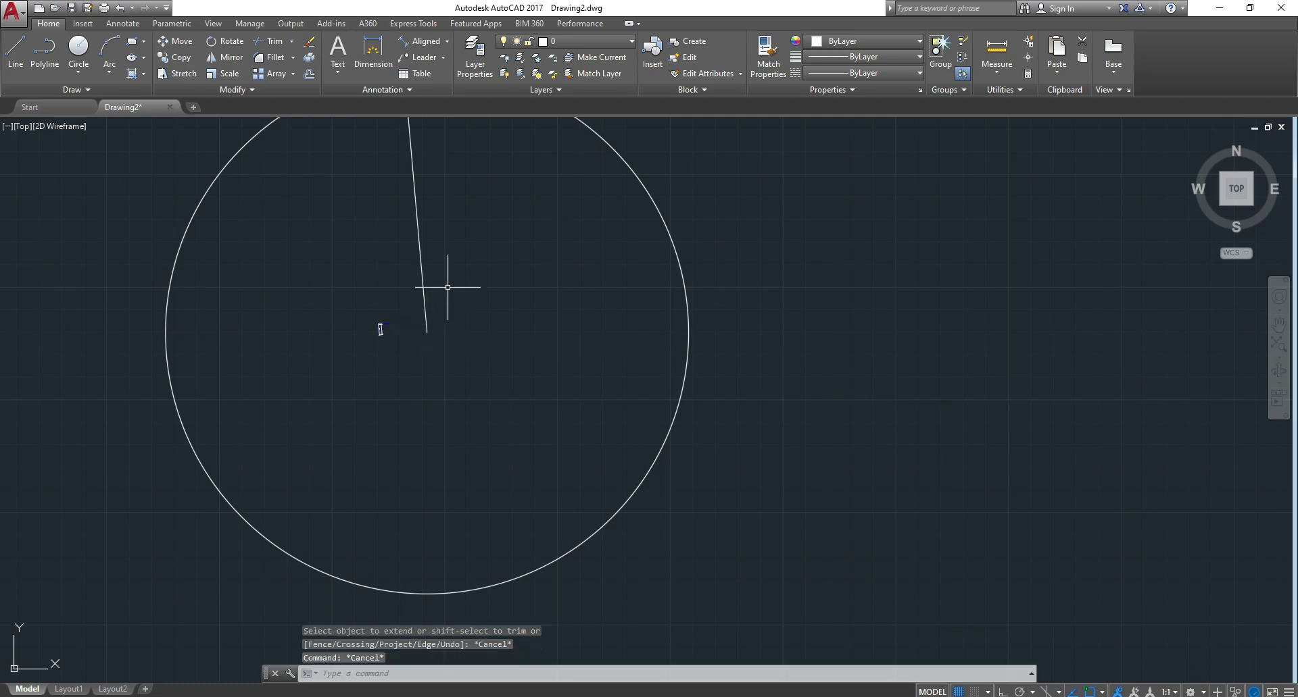
pyautogui.click(645, 187)
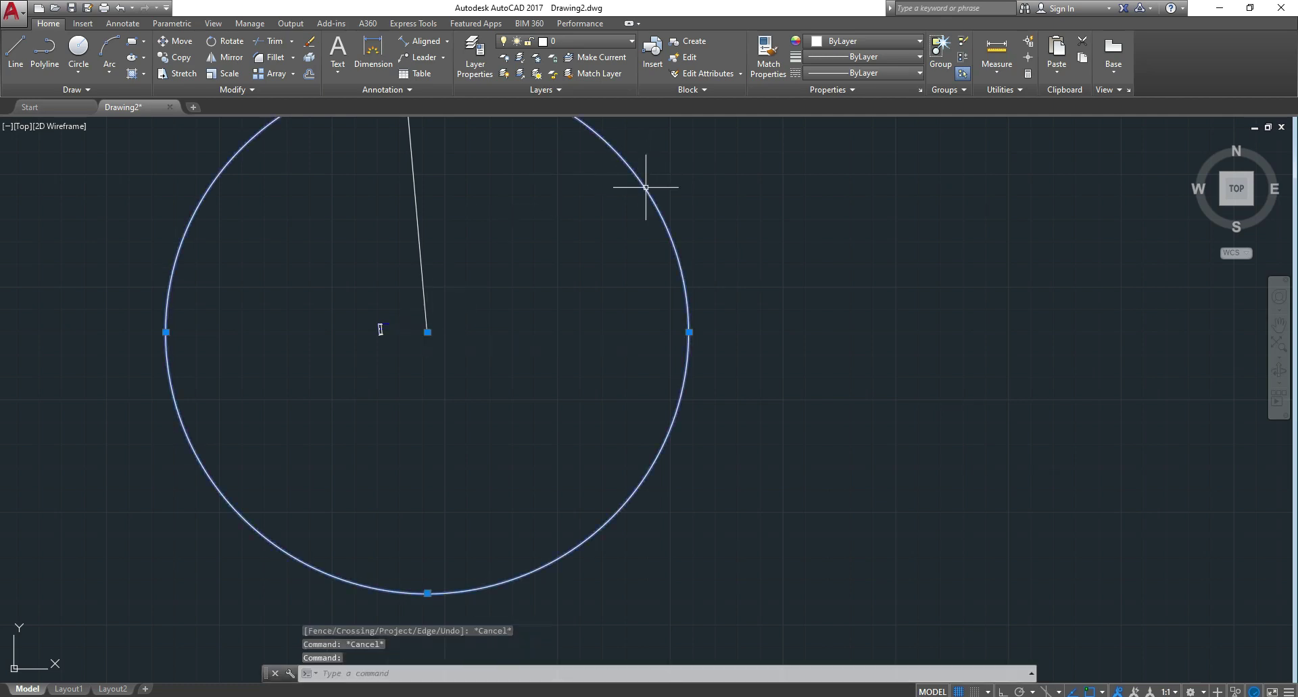
pyautogui.press('Delete')
pyautogui.moveTo(530, 350); pyautogui.dragTo(544, 491, button='middle')
pyautogui.scroll(4, 401, 484)
pyautogui.scroll(4, 402, 484)
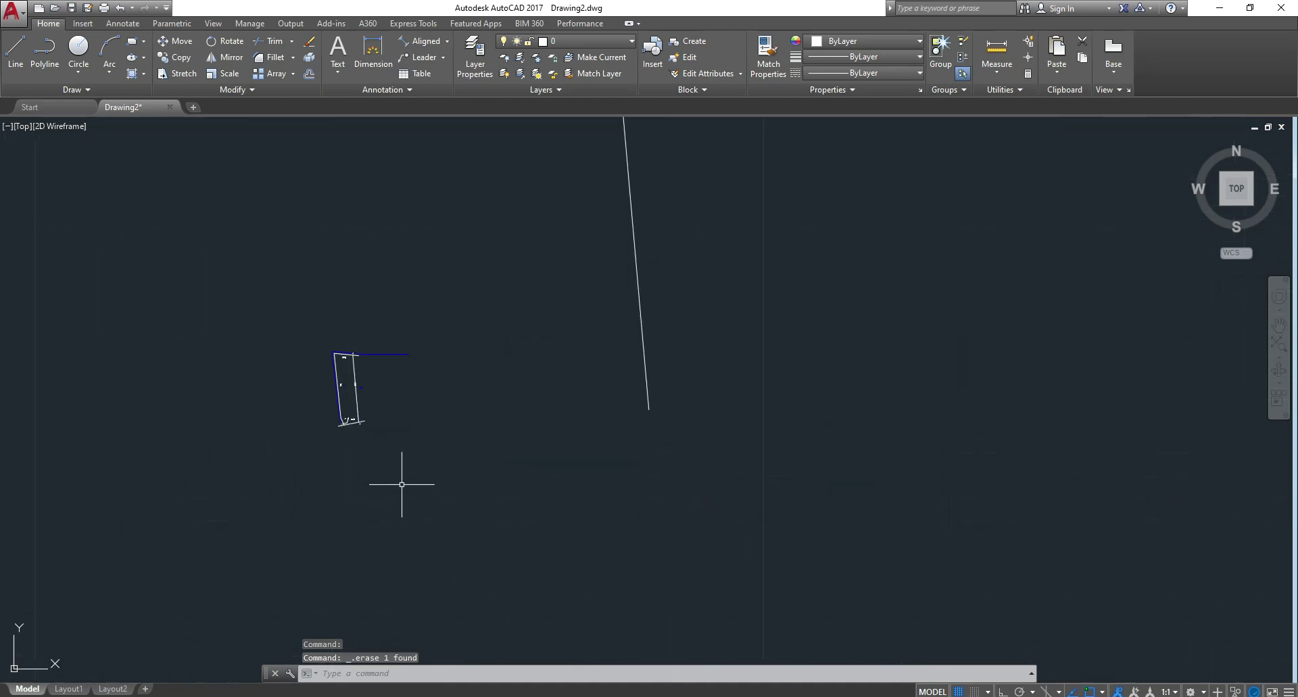
pyautogui.click(448, 492)
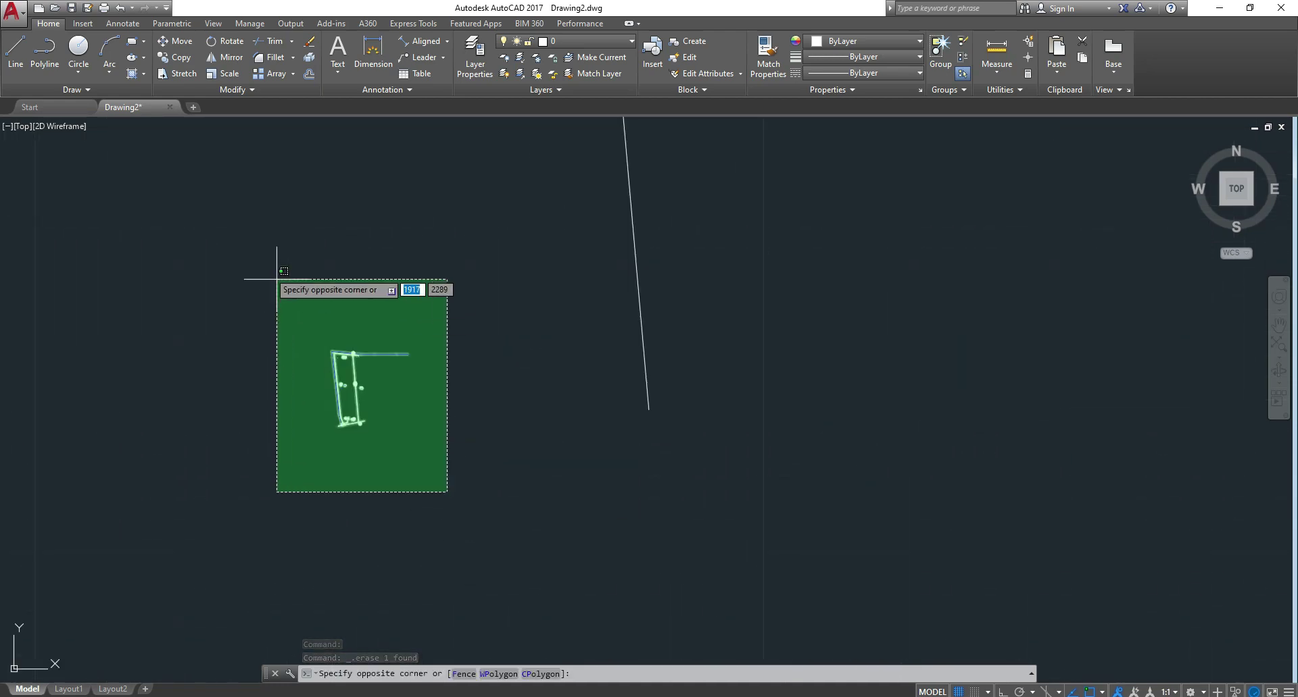
pyautogui.click(248, 252)
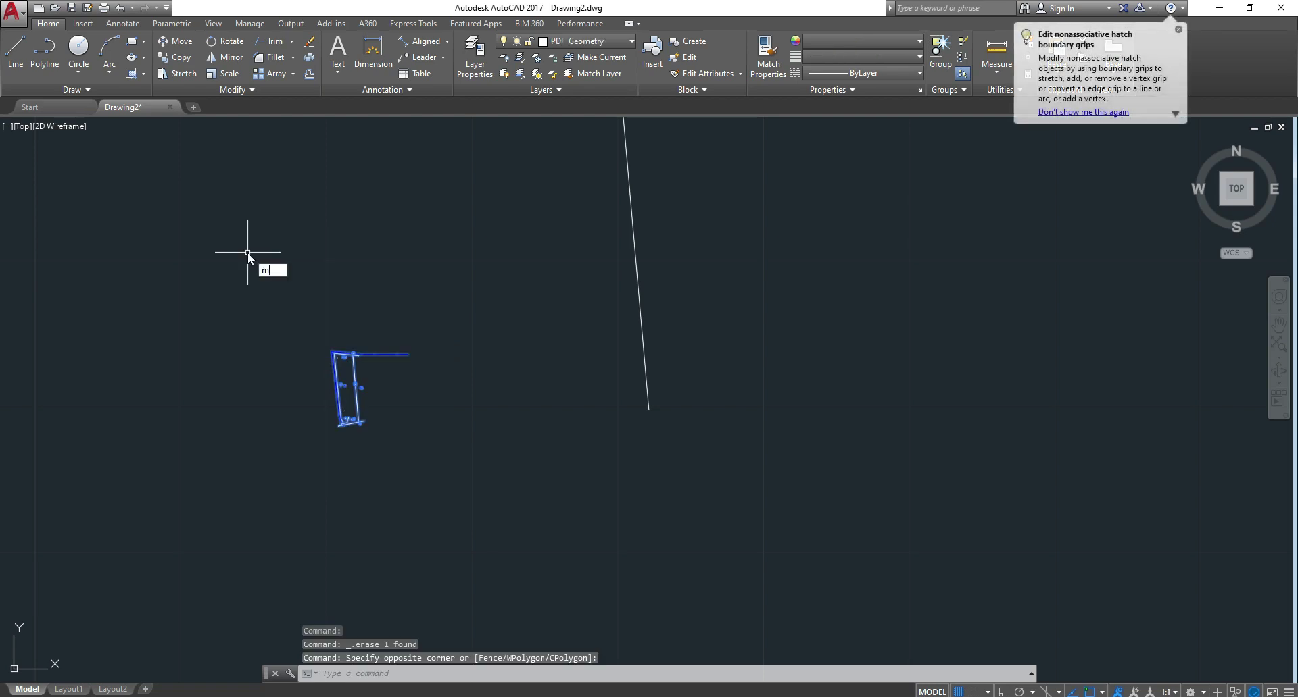
pyautogui.press('Return')
pyautogui.scroll(1, 386, 433)
pyautogui.scroll(5, 385, 426)
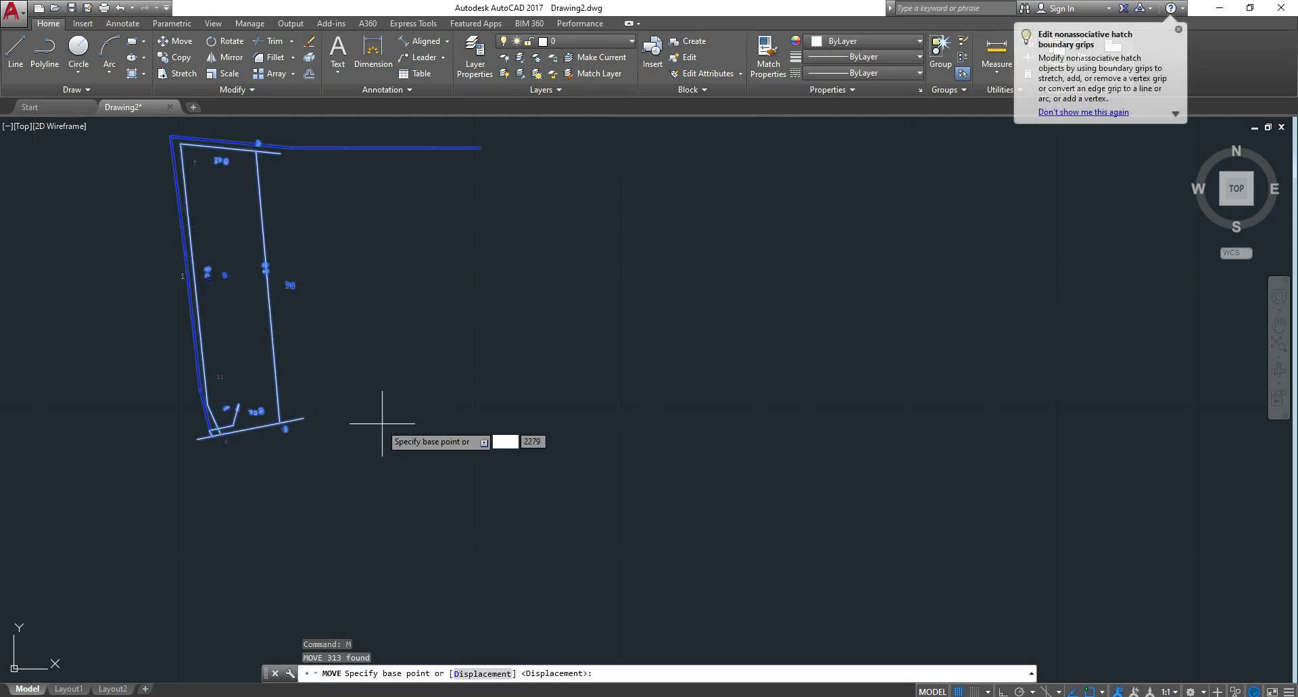
pyautogui.click(276, 425)
pyautogui.scroll(-4, 280, 422)
pyautogui.scroll(2, 744, 398)
pyautogui.scroll(2, 670, 402)
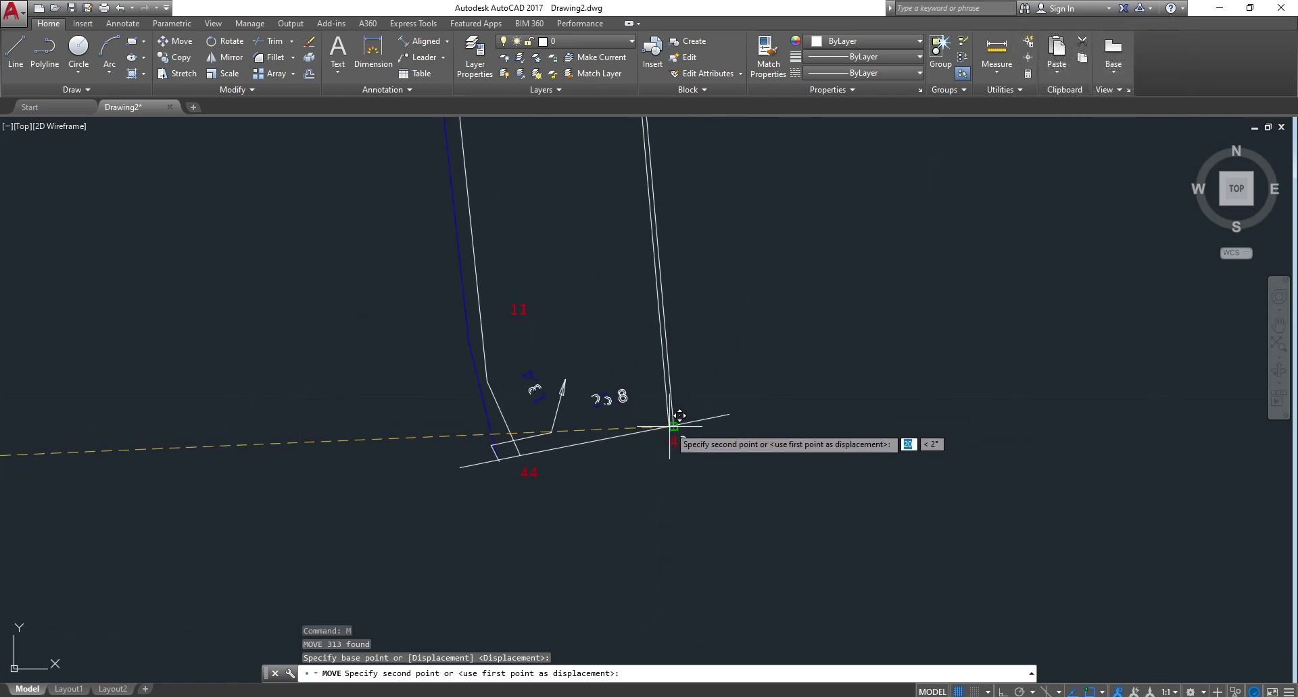
pyautogui.press('Escape')
pyautogui.scroll(-3, 612, 467)
pyautogui.press('Escape')
pyautogui.scroll(-4, 612, 467)
pyautogui.scroll(-3, 608, 467)
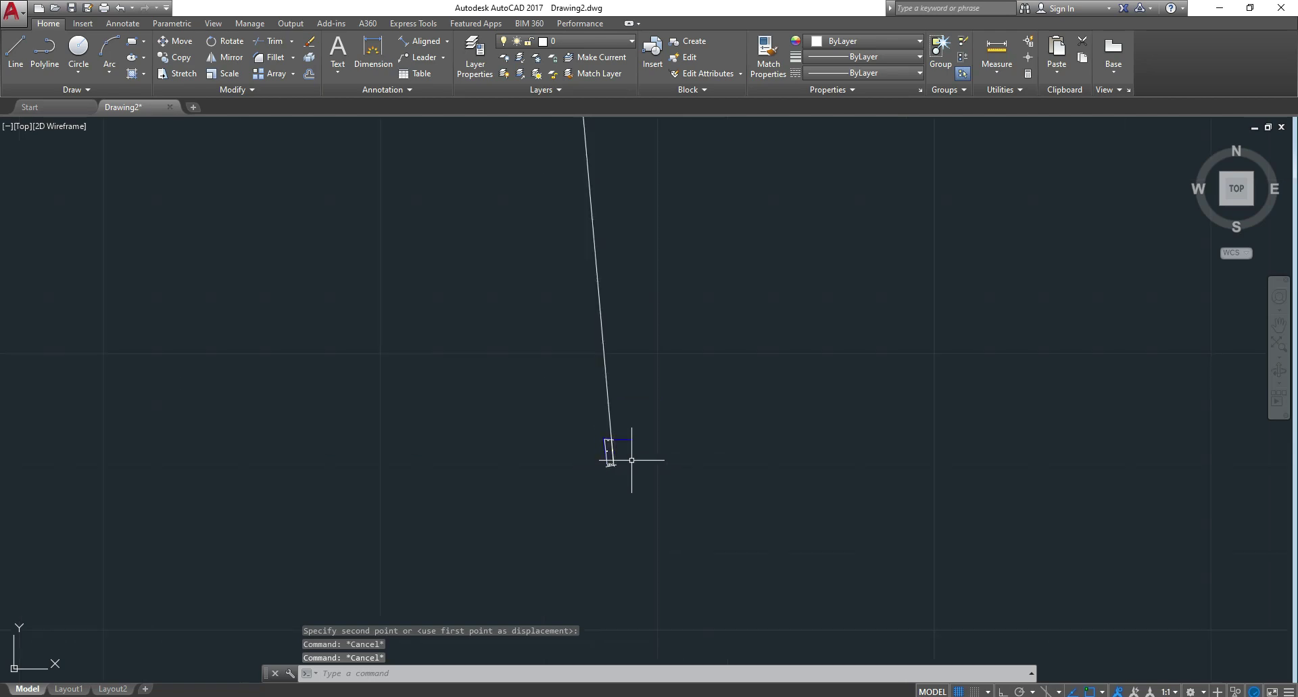
pyautogui.moveTo(626, 444); pyautogui.dragTo(583, 542, button='middle')
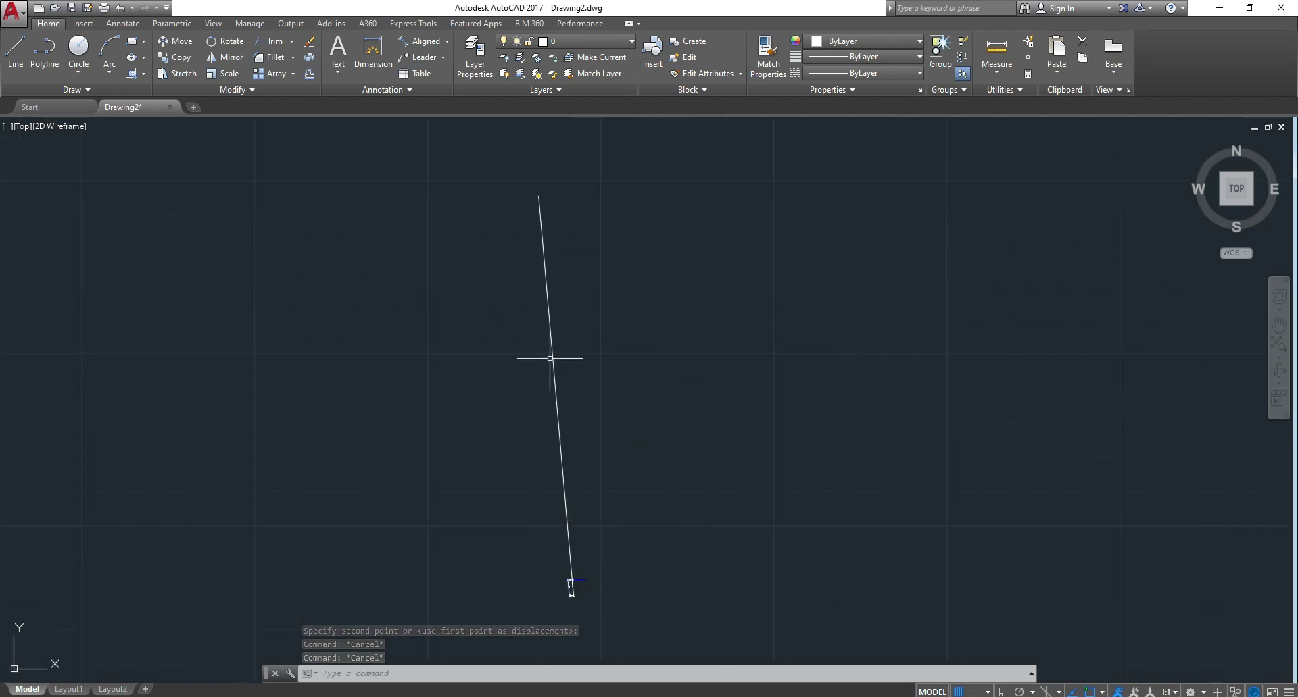
pyautogui.click(552, 359)
pyautogui.scroll(-4, 640, 493)
pyautogui.press('Escape')
pyautogui.scroll(2, 629, 551)
pyautogui.scroll(2, 630, 552)
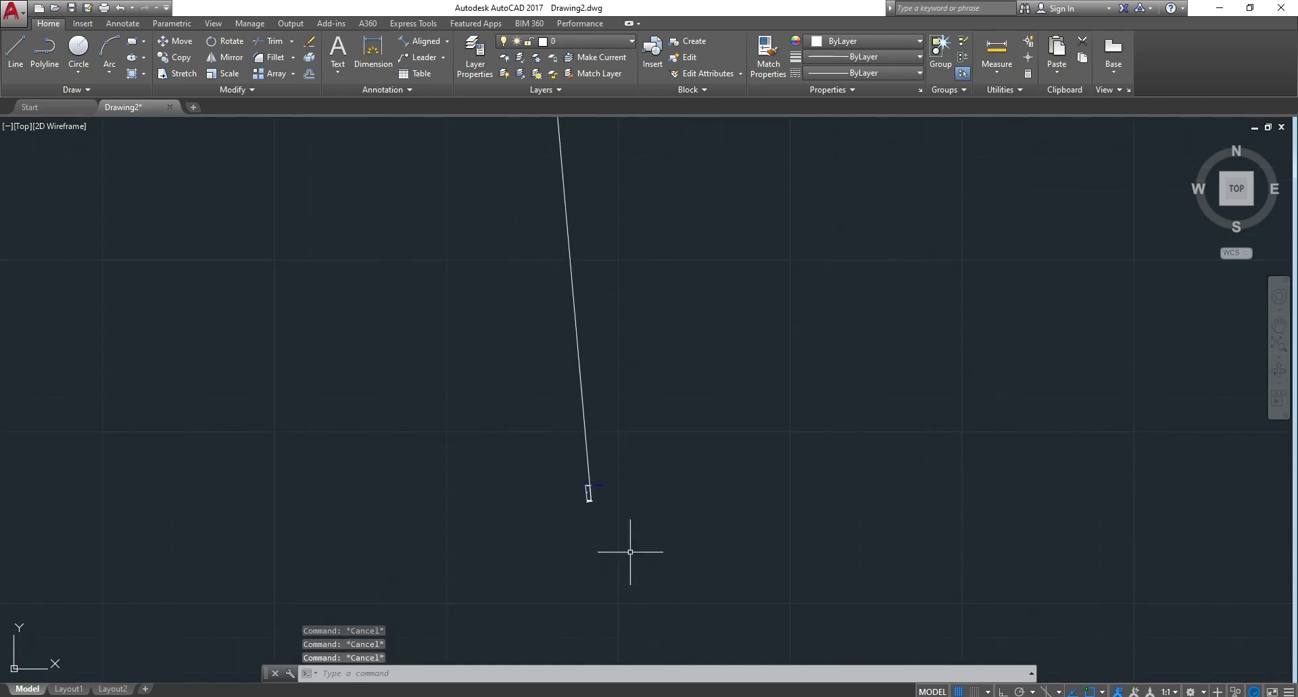
pyautogui.write('c')
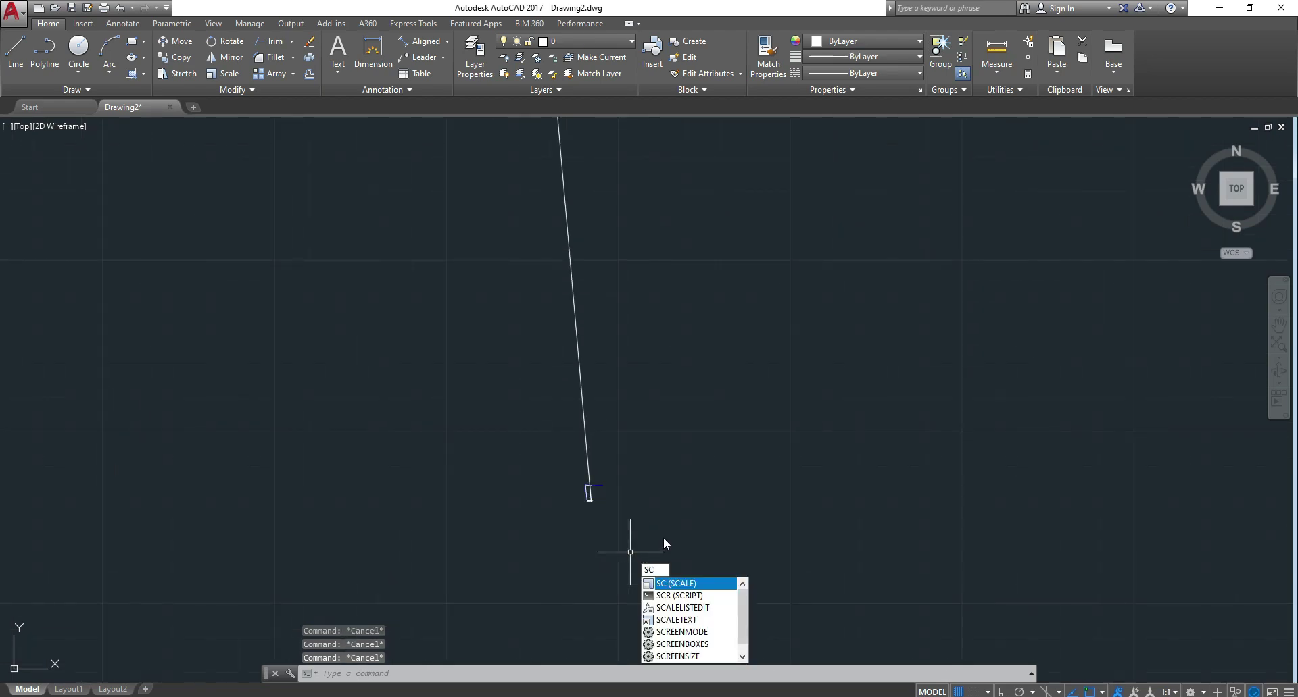
# - Start SCALE and crossing-select the sketch's lower part, upper corner and top edge
pyautogui.click(673, 585)
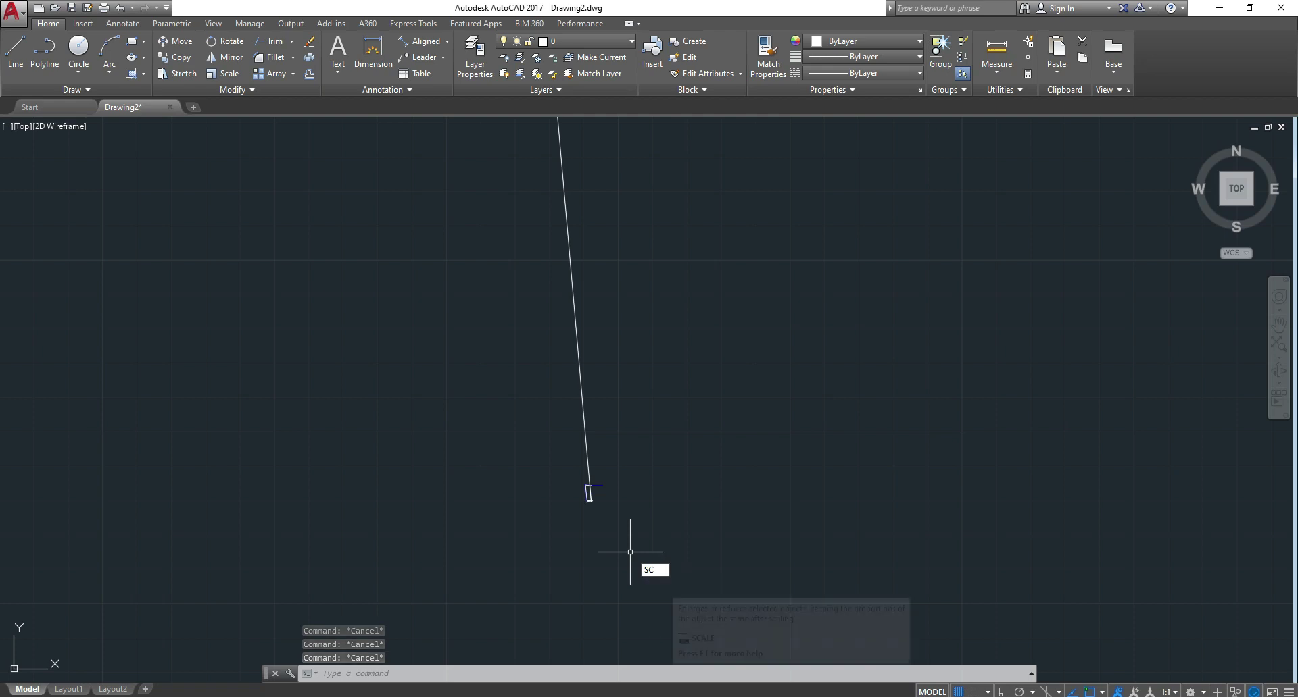
pyautogui.scroll(-3, 584, 506)
pyautogui.click(672, 428)
pyautogui.click(473, 223)
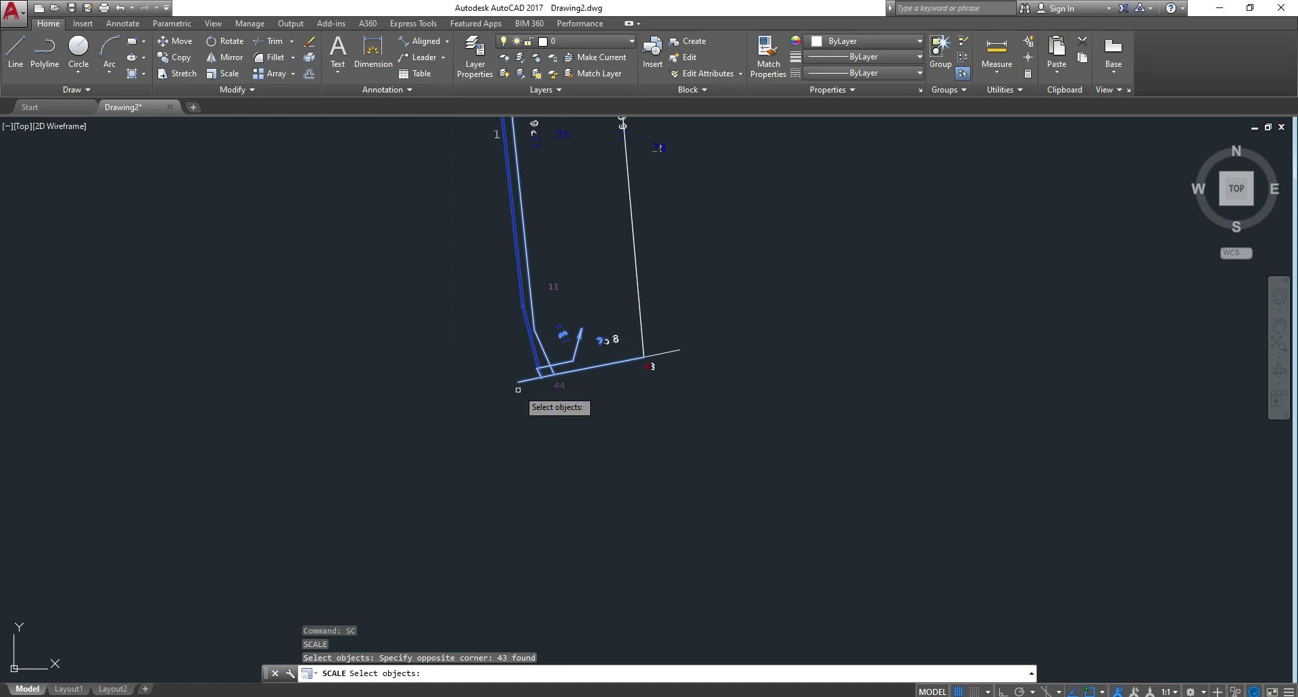
pyautogui.moveTo(520, 368); pyautogui.dragTo(540, 640, button='middle')
pyautogui.click(583, 249)
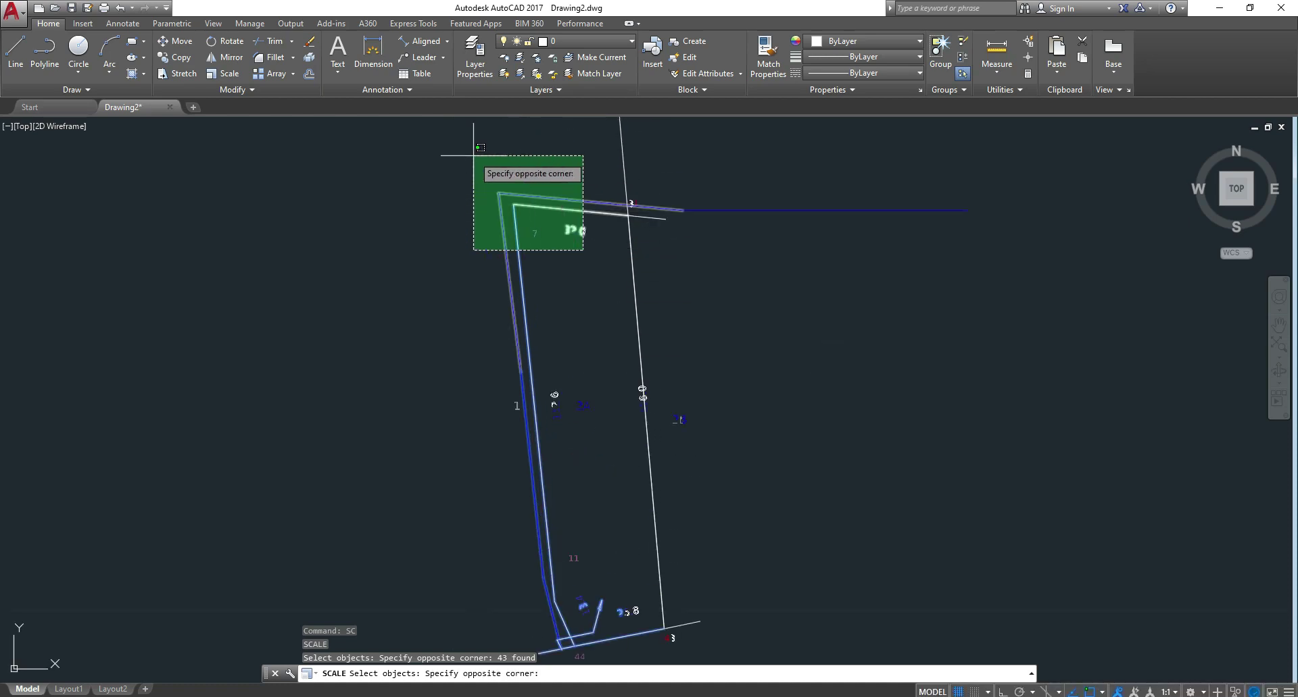
pyautogui.click(478, 160)
pyautogui.click(722, 250)
pyautogui.click(664, 159)
pyautogui.click(702, 438)
pyautogui.click(632, 375)
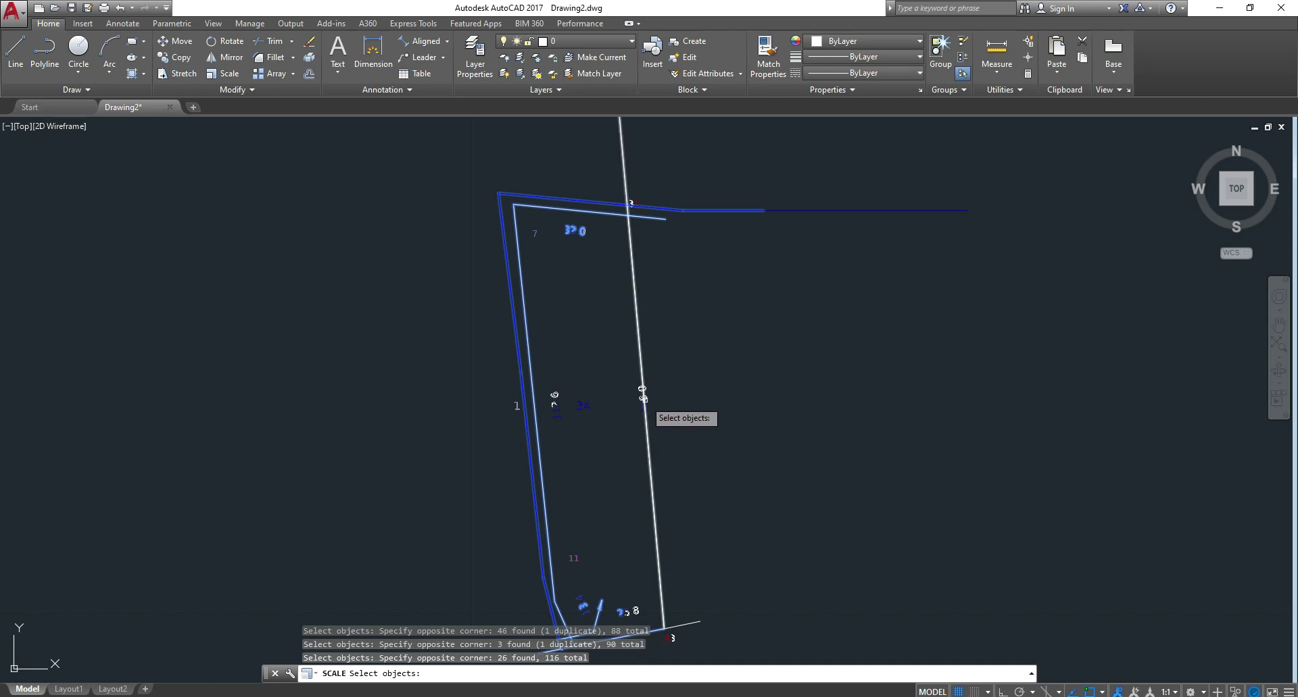
# - Add the 20 label, lower and bottom lines, and right-hand side lines to the selection
pyautogui.click(679, 419)
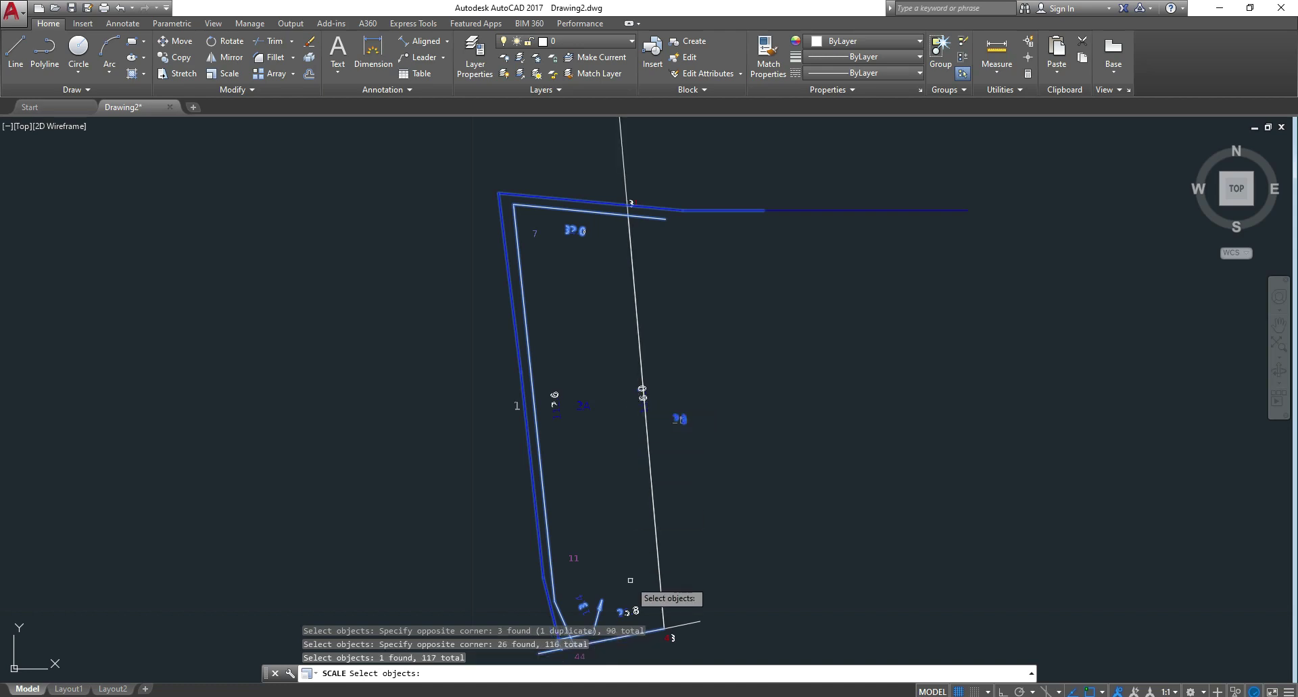
pyautogui.moveTo(667, 597); pyautogui.dragTo(695, 440, button='middle')
pyautogui.click(711, 511)
pyautogui.click(579, 372)
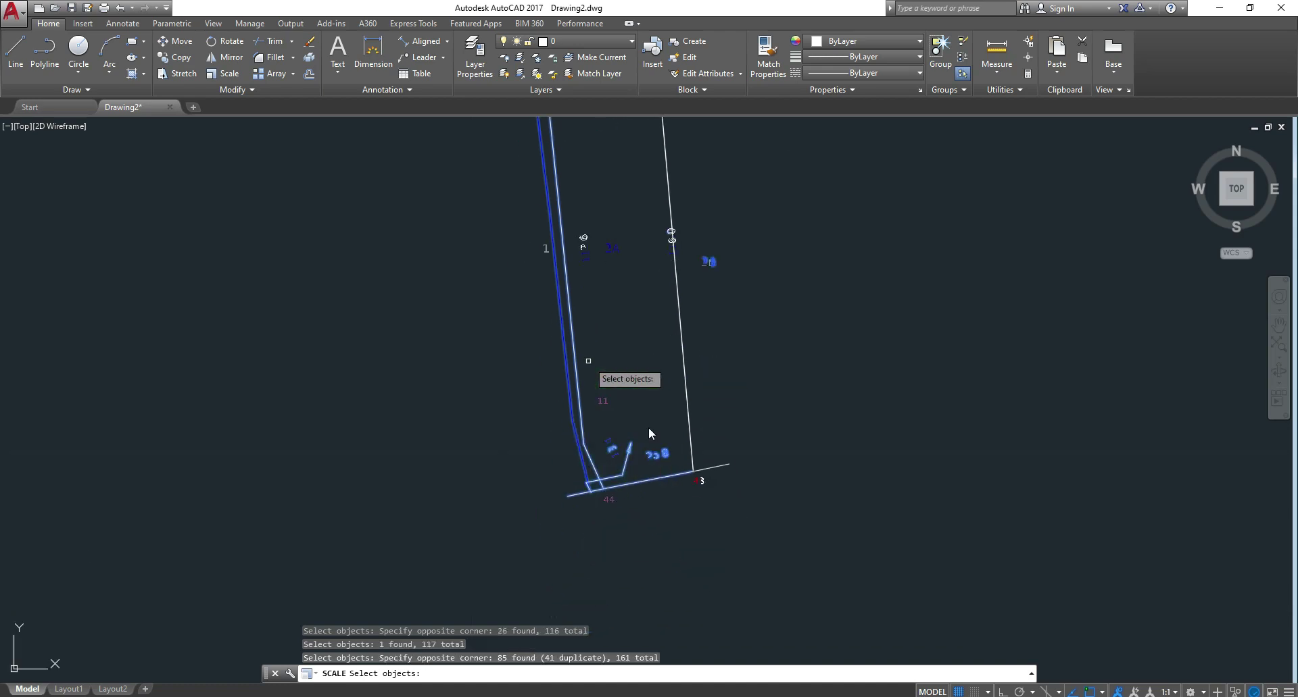
pyautogui.click(695, 469)
pyautogui.click(738, 519)
pyautogui.click(549, 500)
pyautogui.click(771, 488)
pyautogui.click(685, 445)
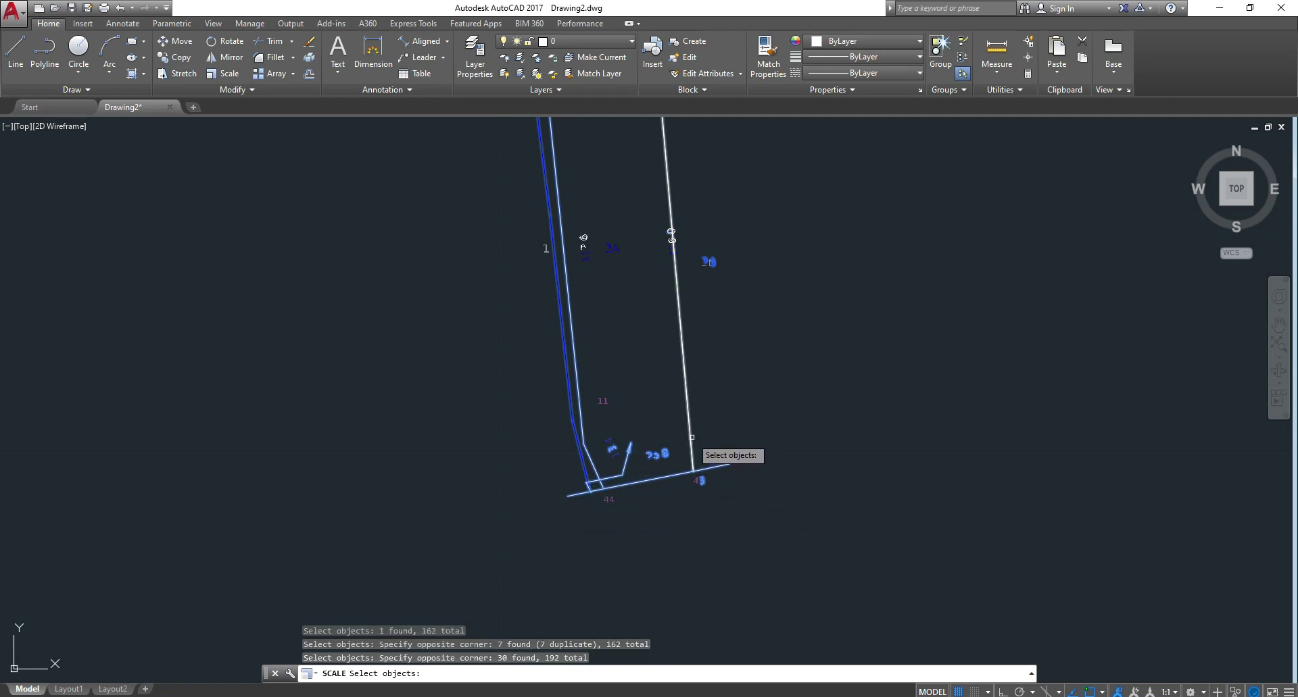
pyautogui.scroll(-4, 620, 499)
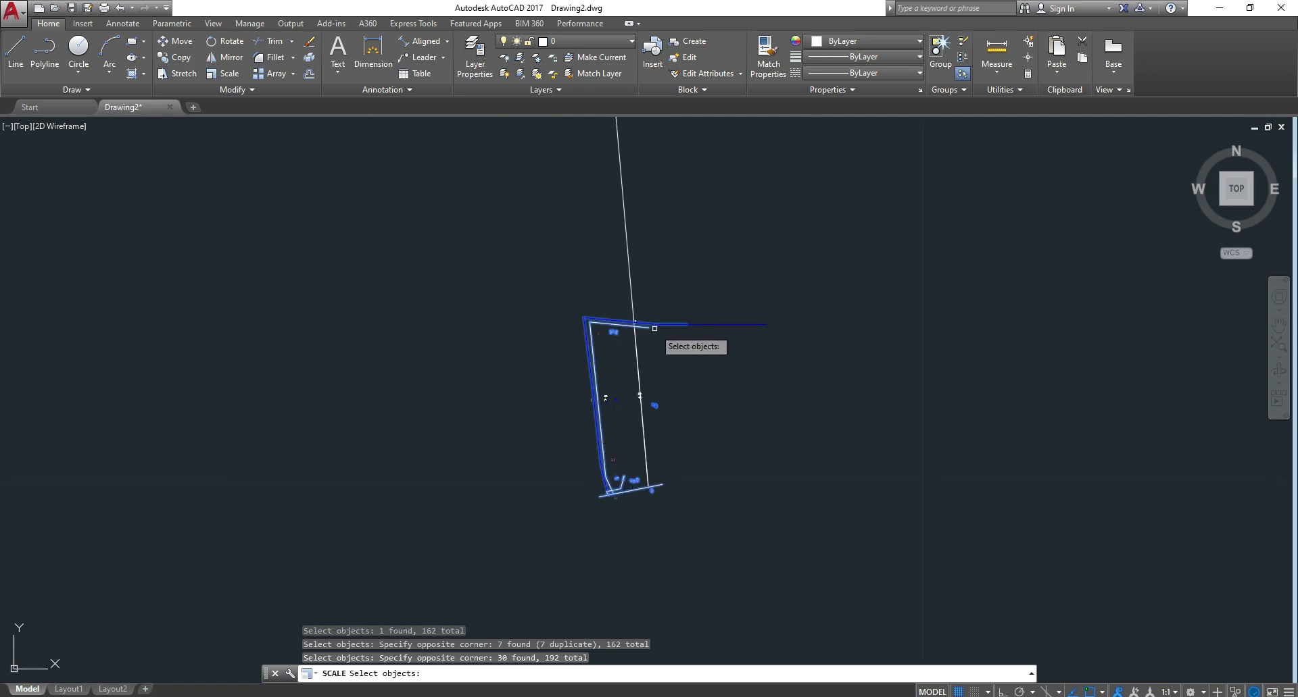
# - Finish the selection and snap the scale base point to the parcel's lower-right endpoint
pyautogui.press('Return')
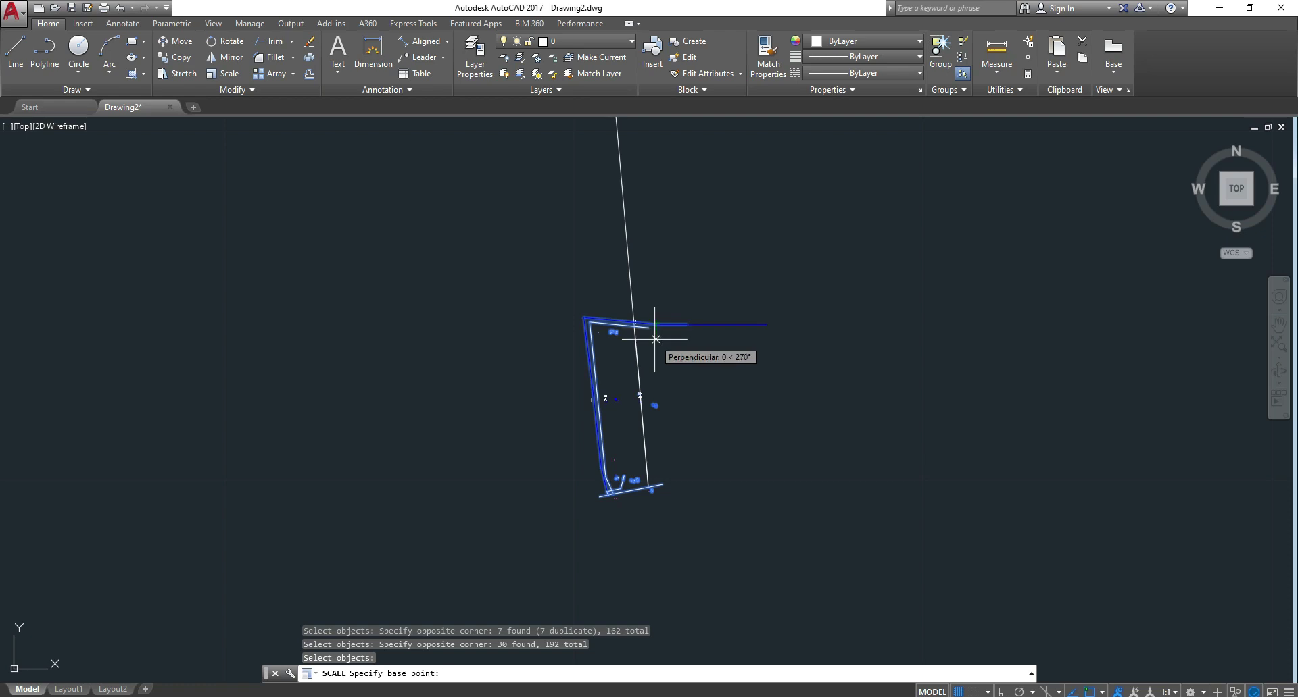
pyautogui.scroll(3, 661, 486)
pyautogui.scroll(3, 646, 504)
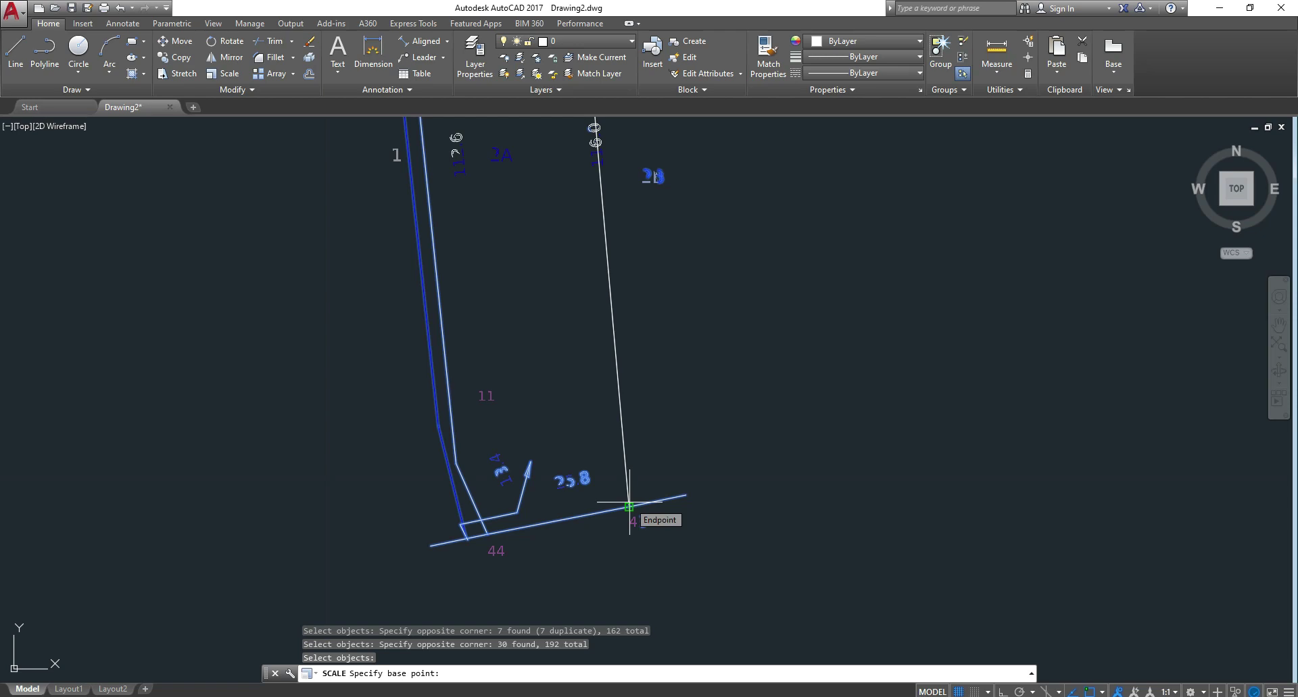
pyautogui.click(629, 507)
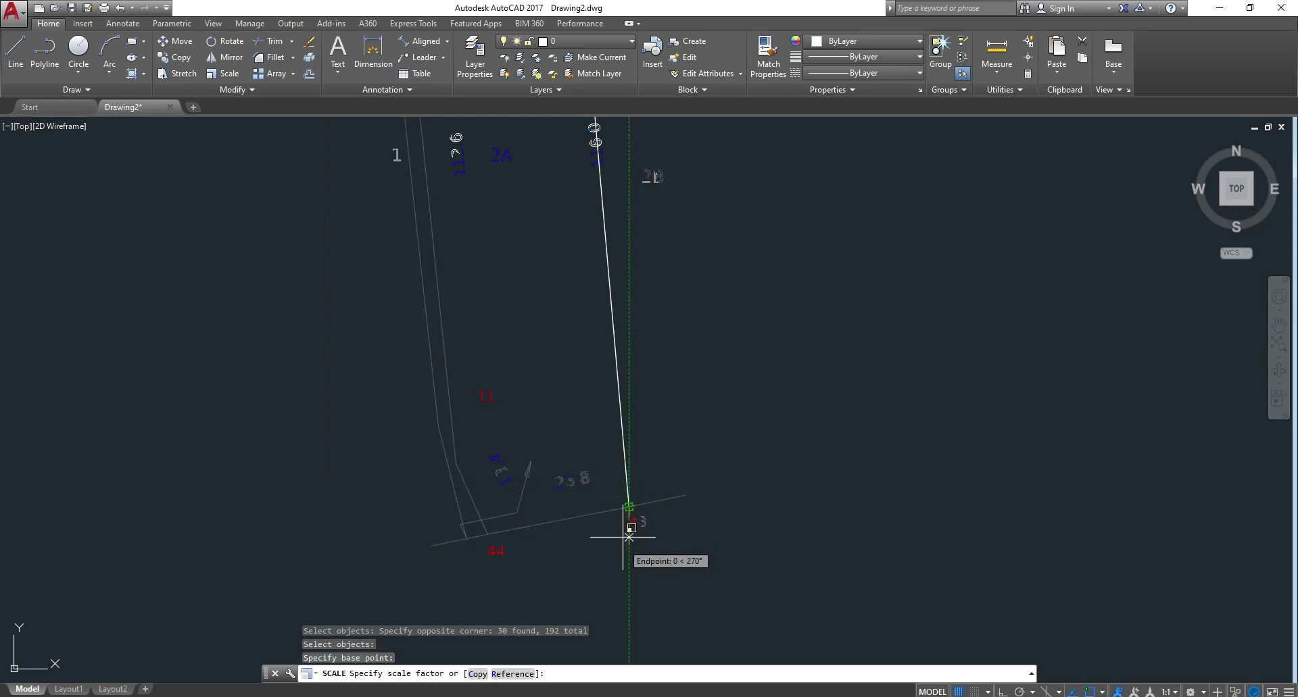
pyautogui.scroll(2, 655, 304)
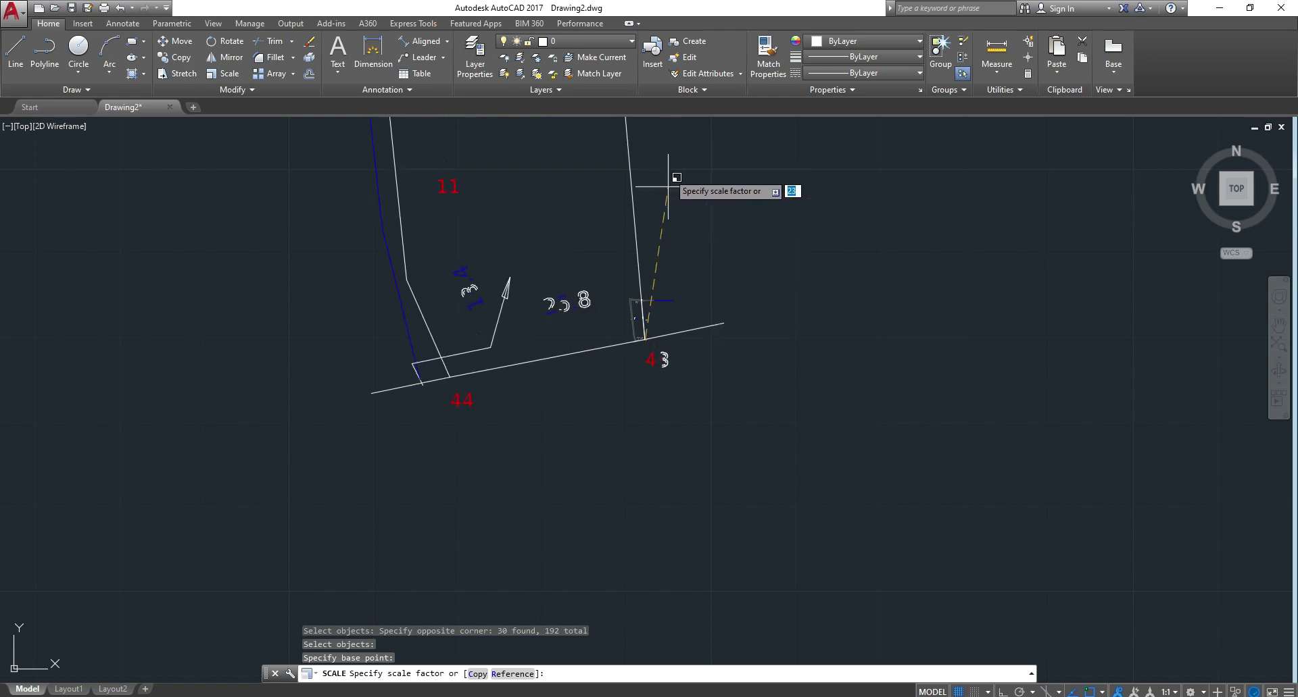
pyautogui.scroll(-2, 632, 454)
pyautogui.scroll(-3, 632, 442)
pyautogui.scroll(5, 622, 308)
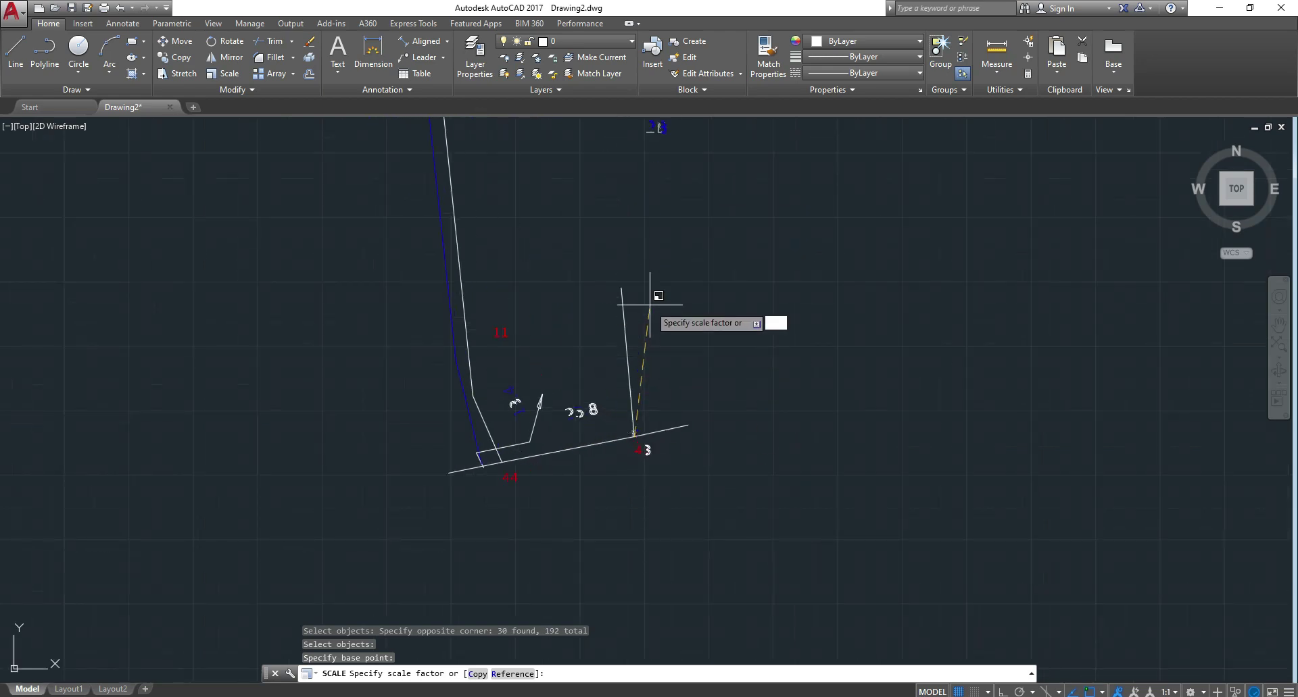
pyautogui.scroll(1, 617, 277)
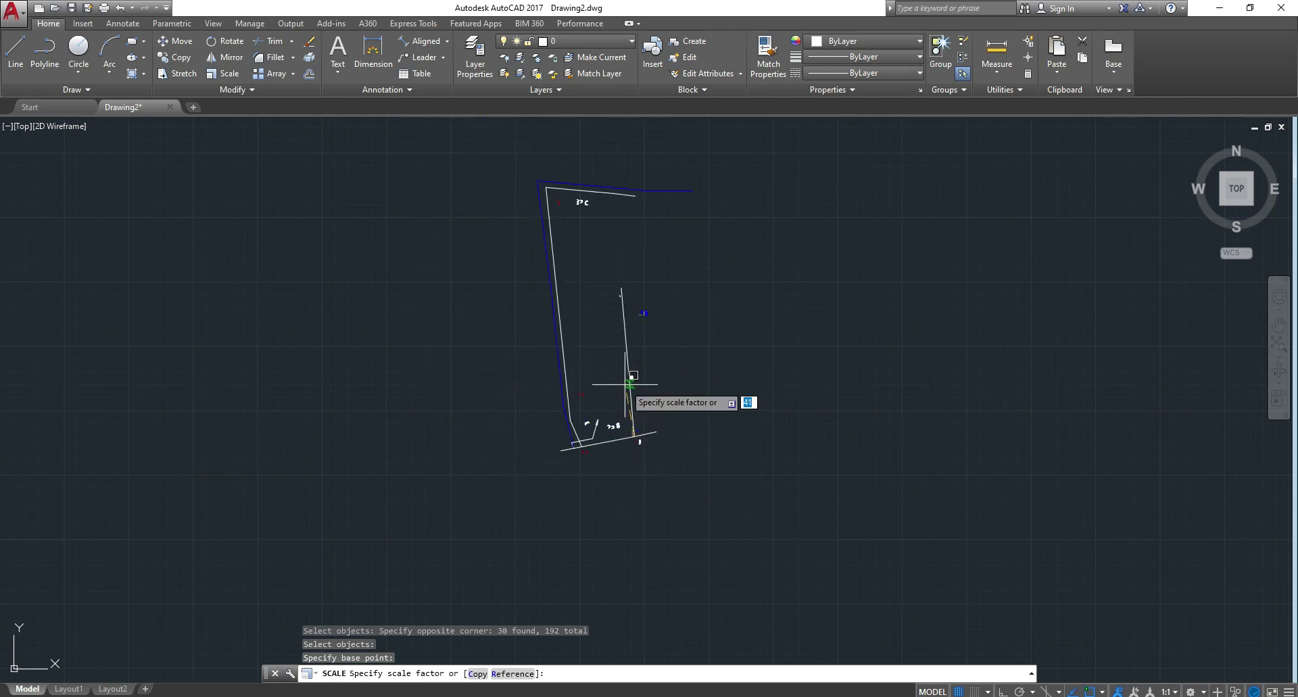
# - Switch Scale to Reference and pick both ends of the right boundary line as reference length
pyautogui.click(513, 675)
pyautogui.scroll(3, 643, 430)
pyautogui.scroll(2, 534, 506)
pyautogui.scroll(2, 534, 455)
pyautogui.scroll(1, 535, 455)
pyautogui.scroll(2, 461, 581)
pyautogui.scroll(2, 443, 558)
pyautogui.click(484, 506)
pyautogui.scroll(-3, 486, 473)
pyautogui.scroll(3, 492, 391)
pyautogui.scroll(3, 467, 352)
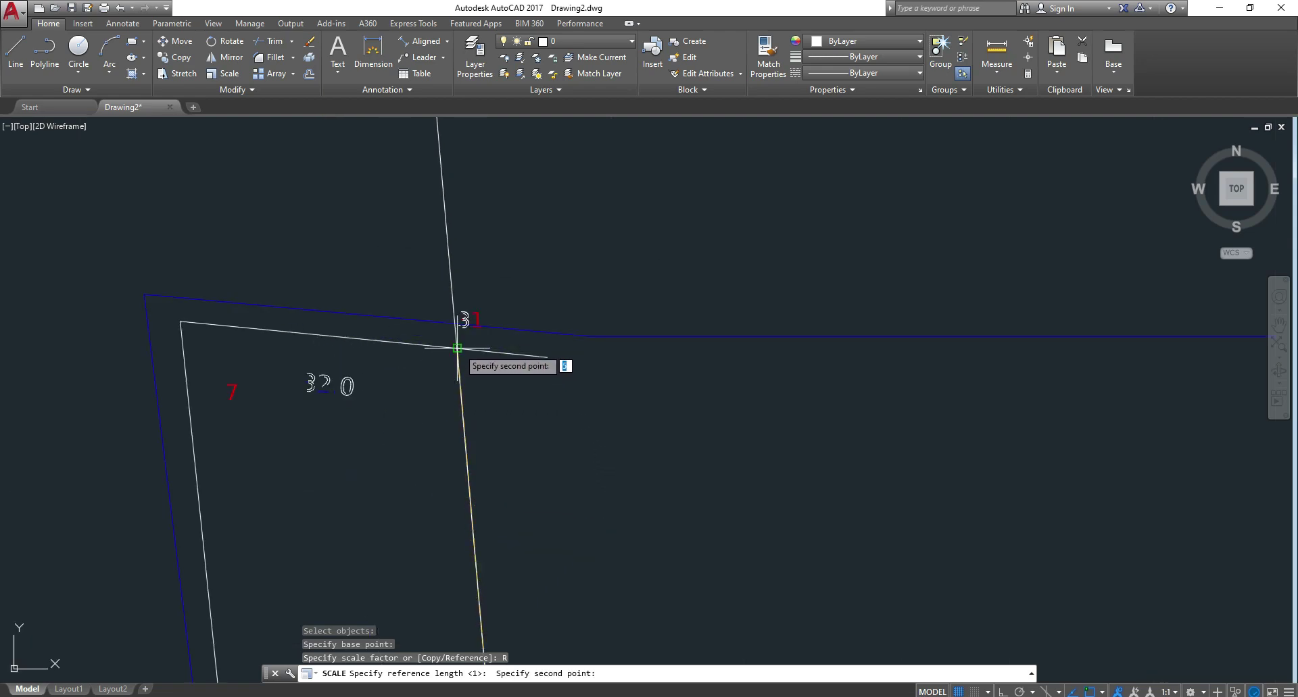
pyautogui.click(457, 348)
# - Set the new length at the lengthened line's top end, then cancel the leftover command
pyautogui.scroll(-3, 461, 350)
pyautogui.scroll(-3, 460, 338)
pyautogui.scroll(-3, 459, 348)
pyautogui.scroll(-2, 459, 348)
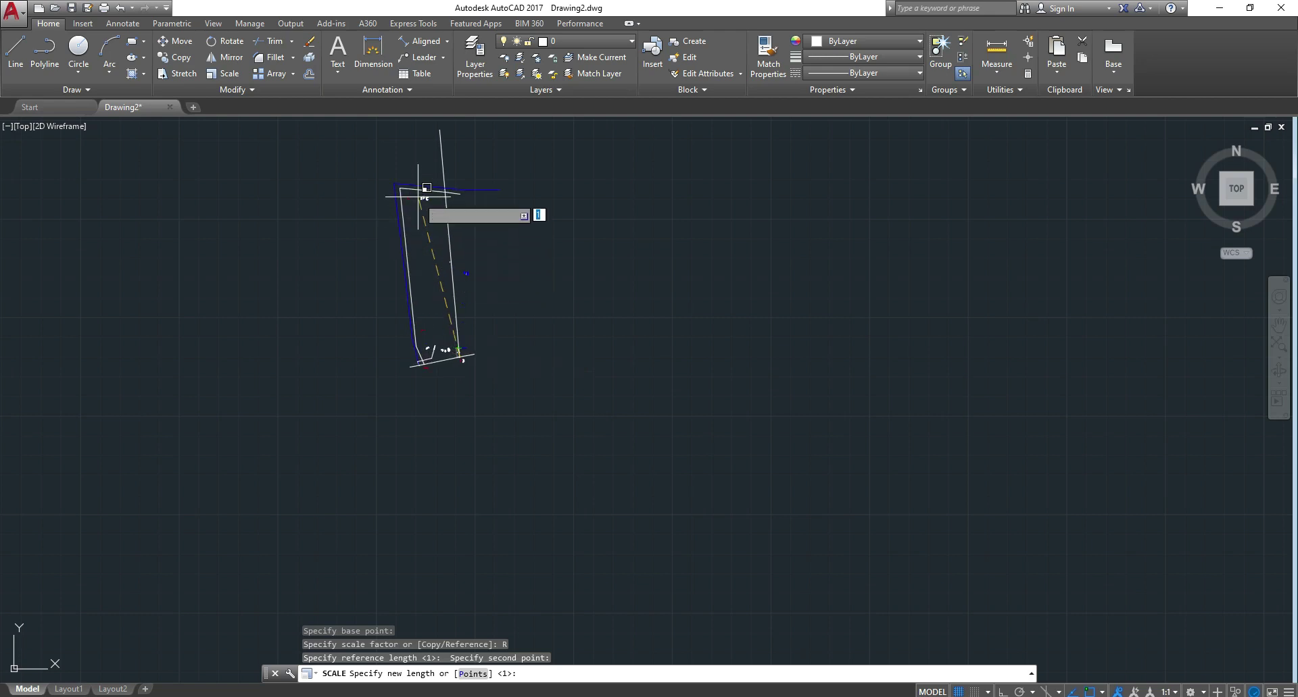
pyautogui.scroll(3, 453, 122)
pyautogui.scroll(3, 405, 169)
pyautogui.scroll(3, 426, 257)
pyautogui.moveTo(434, 269); pyautogui.dragTo(459, 477, button='middle')
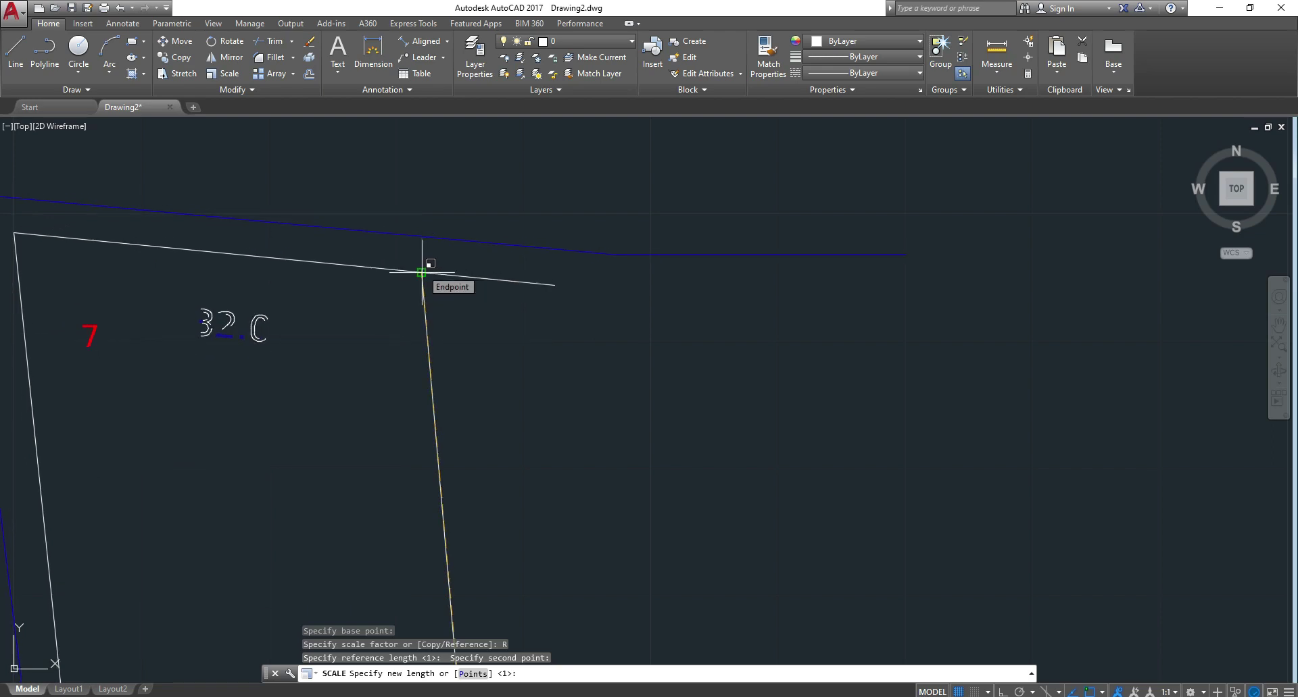
pyautogui.click(421, 272)
pyautogui.scroll(-5, 588, 226)
pyautogui.scroll(-5, 623, 299)
pyautogui.scroll(4, 557, 244)
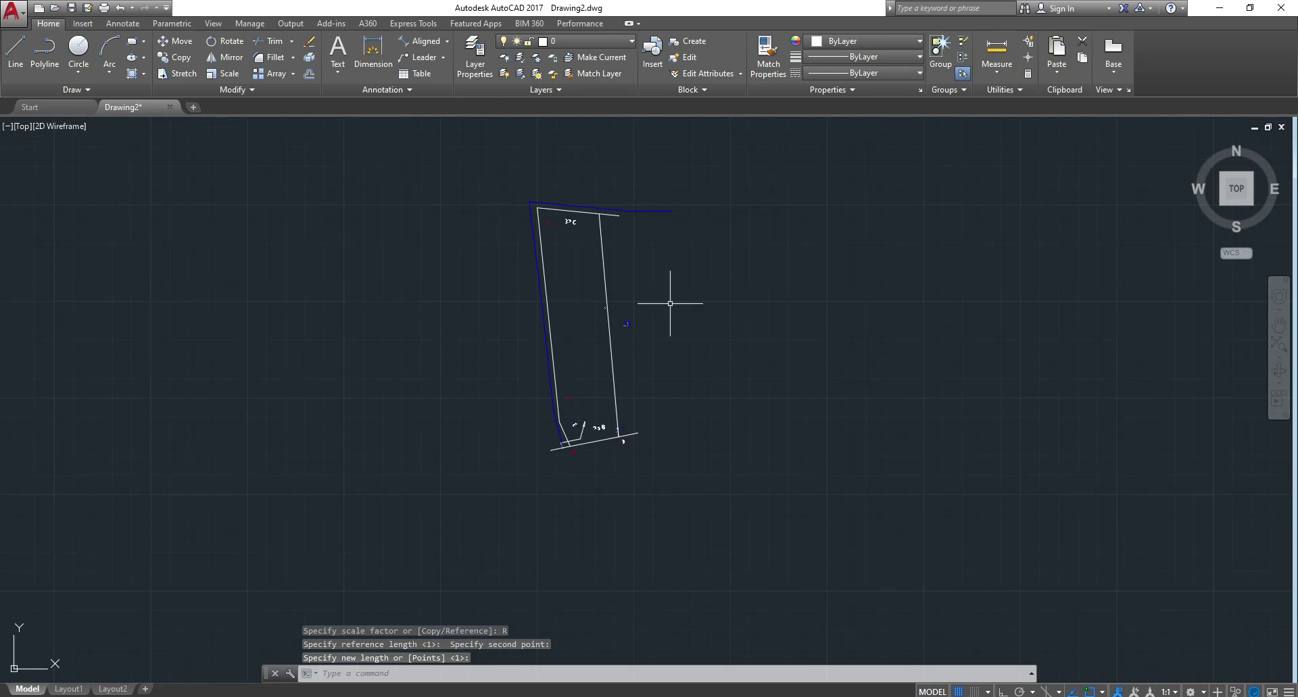
pyautogui.press('Escape')
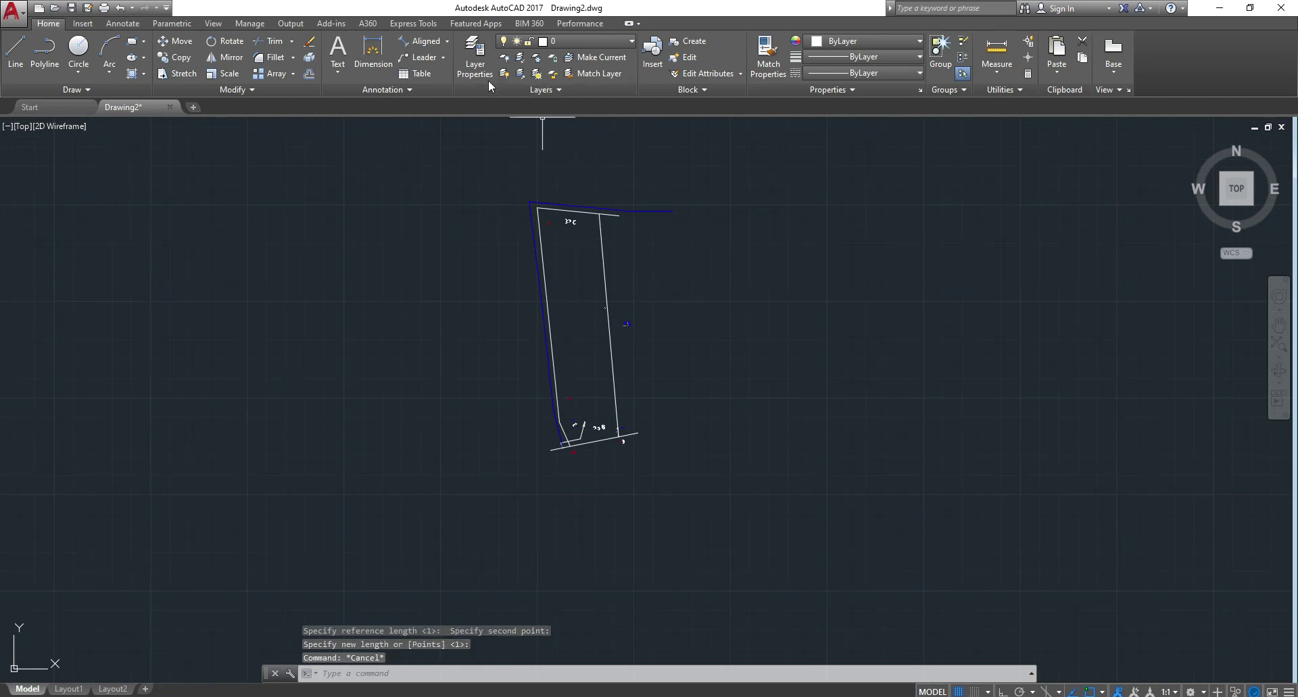
# - Add an aligned dimension of 116 along the right boundary, between its top and bottom corners
pyautogui.click(419, 42)
pyautogui.scroll(3, 495, 171)
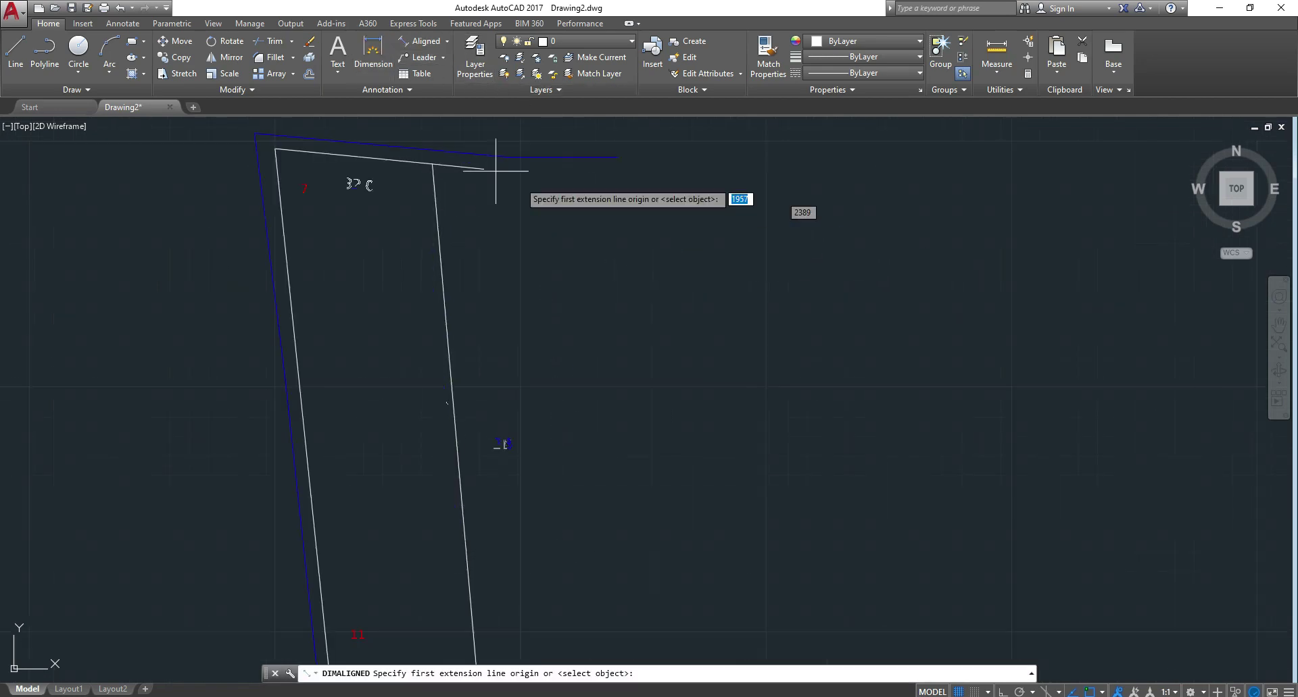
pyautogui.click(433, 164)
pyautogui.scroll(-5, 435, 216)
pyautogui.scroll(5, 434, 387)
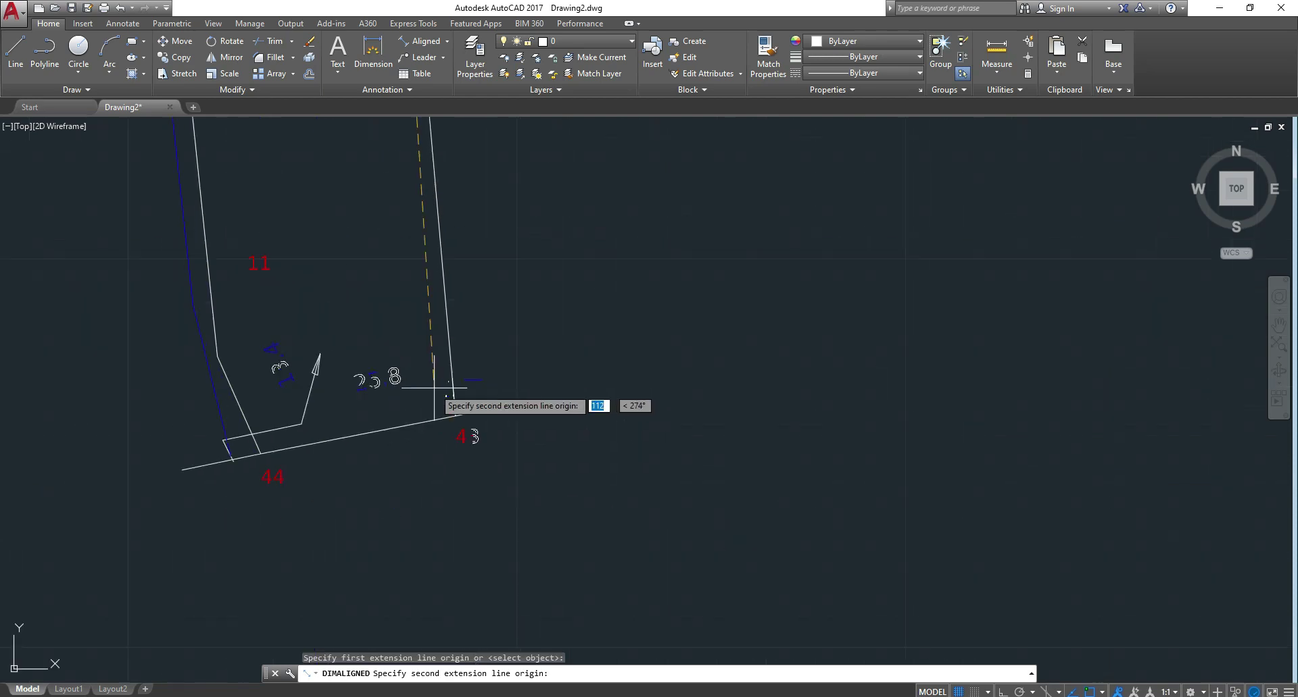
pyautogui.click(455, 415)
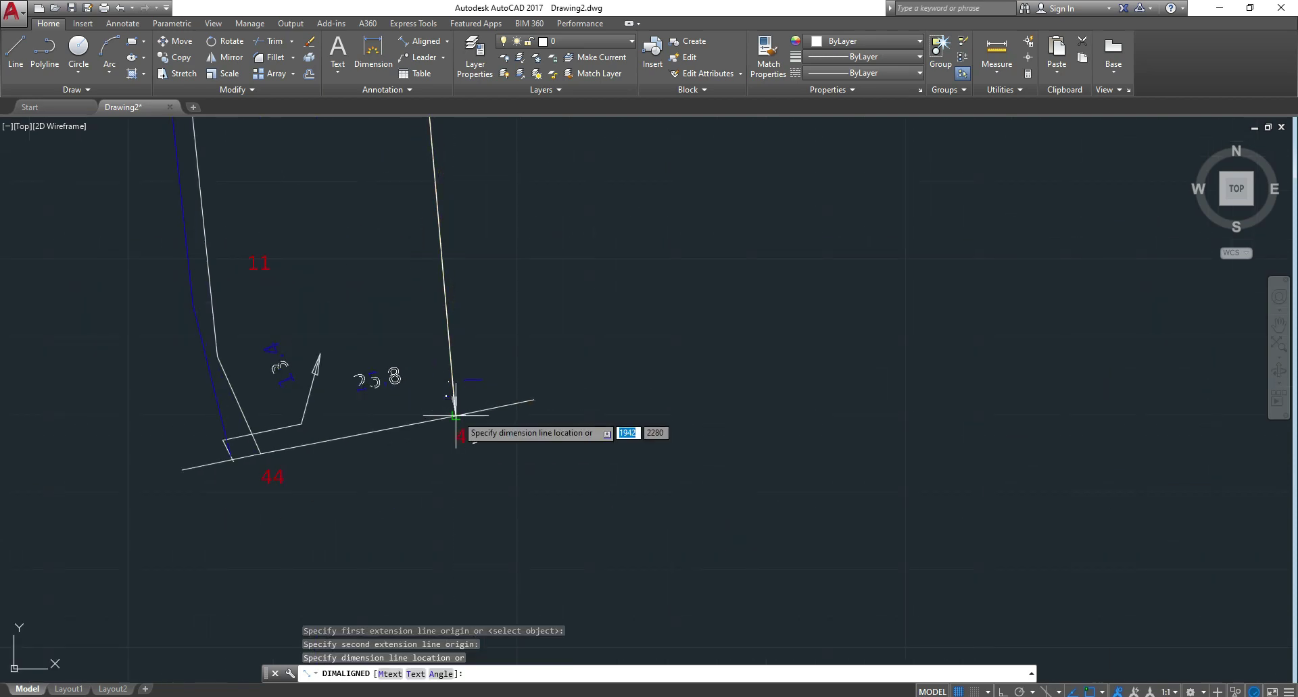
pyautogui.scroll(-5, 455, 415)
pyautogui.click(482, 326)
pyautogui.scroll(5, 482, 327)
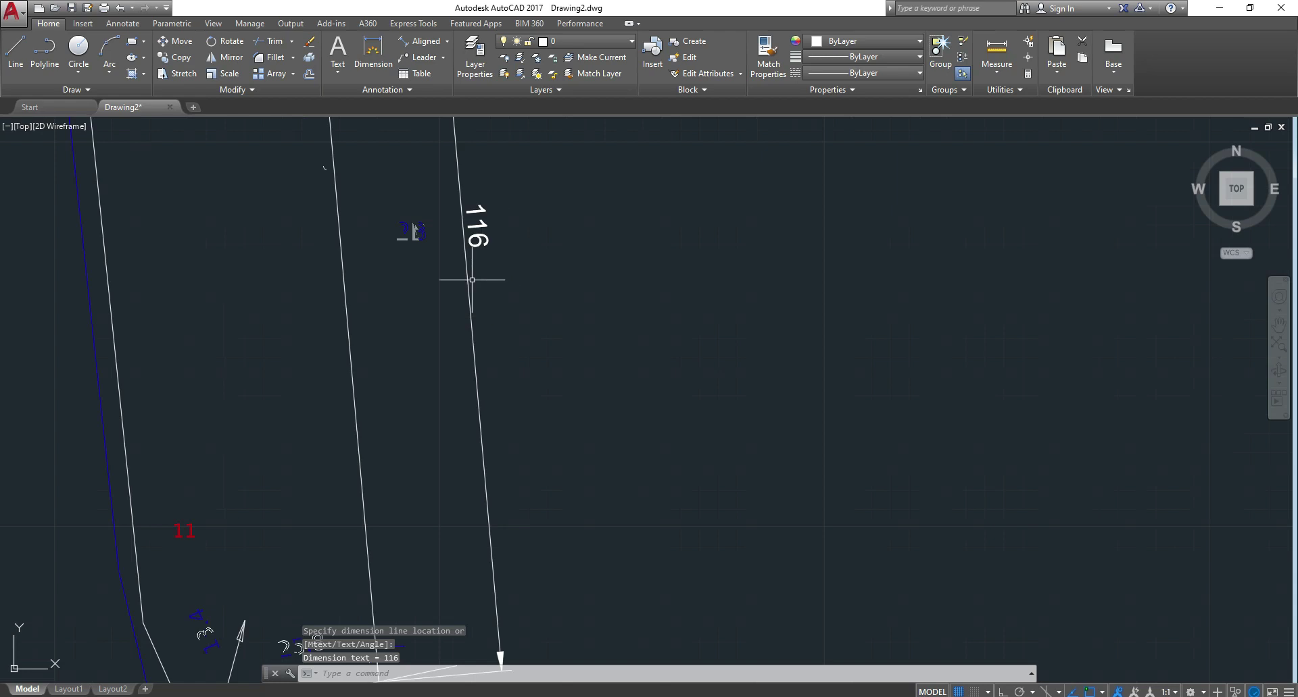
pyautogui.scroll(-5, 488, 397)
# - Add an aligned dimension of 32,18 above the top edge, from its top-left corner to its right end
pyautogui.click(423, 41)
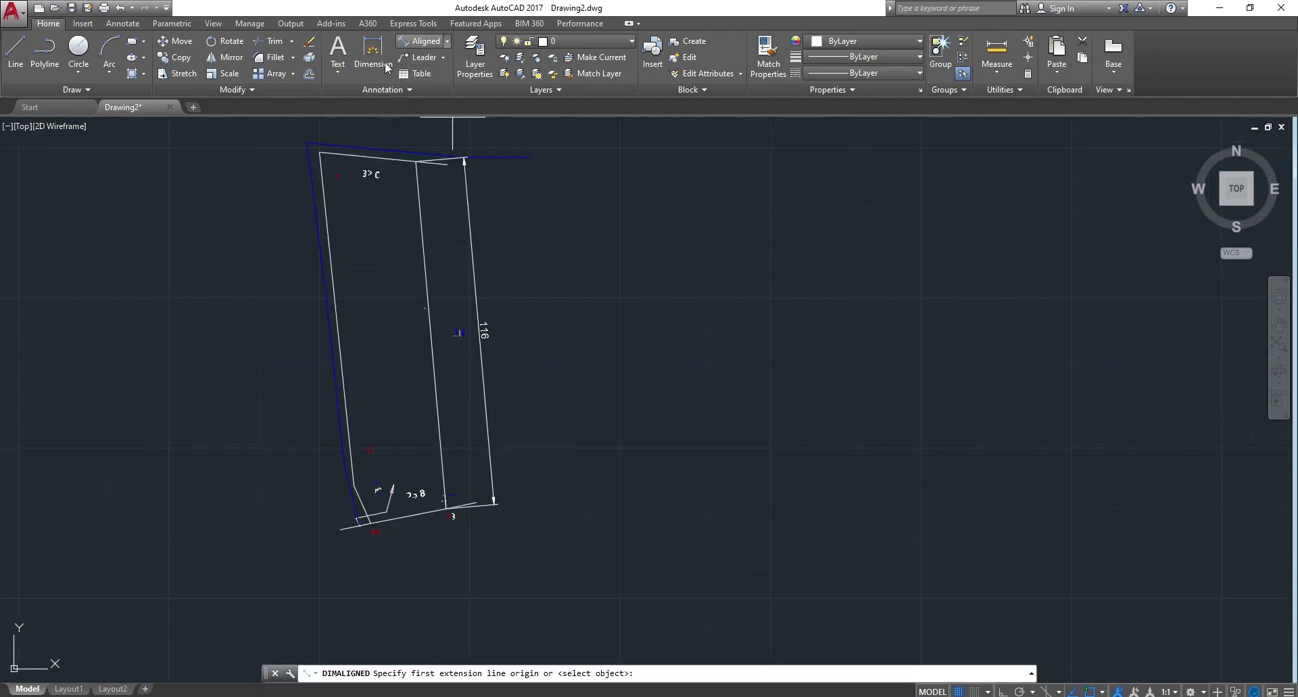
pyautogui.scroll(5, 313, 125)
pyautogui.scroll(4, 311, 177)
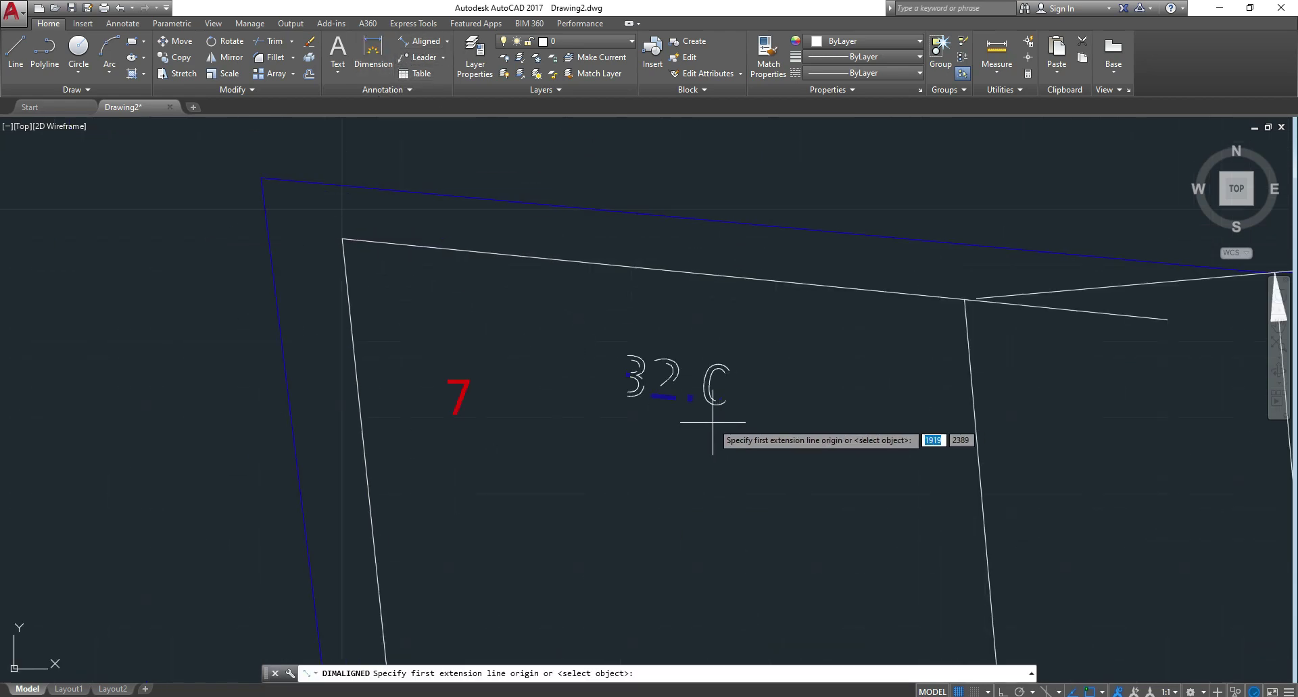
pyautogui.click(341, 238)
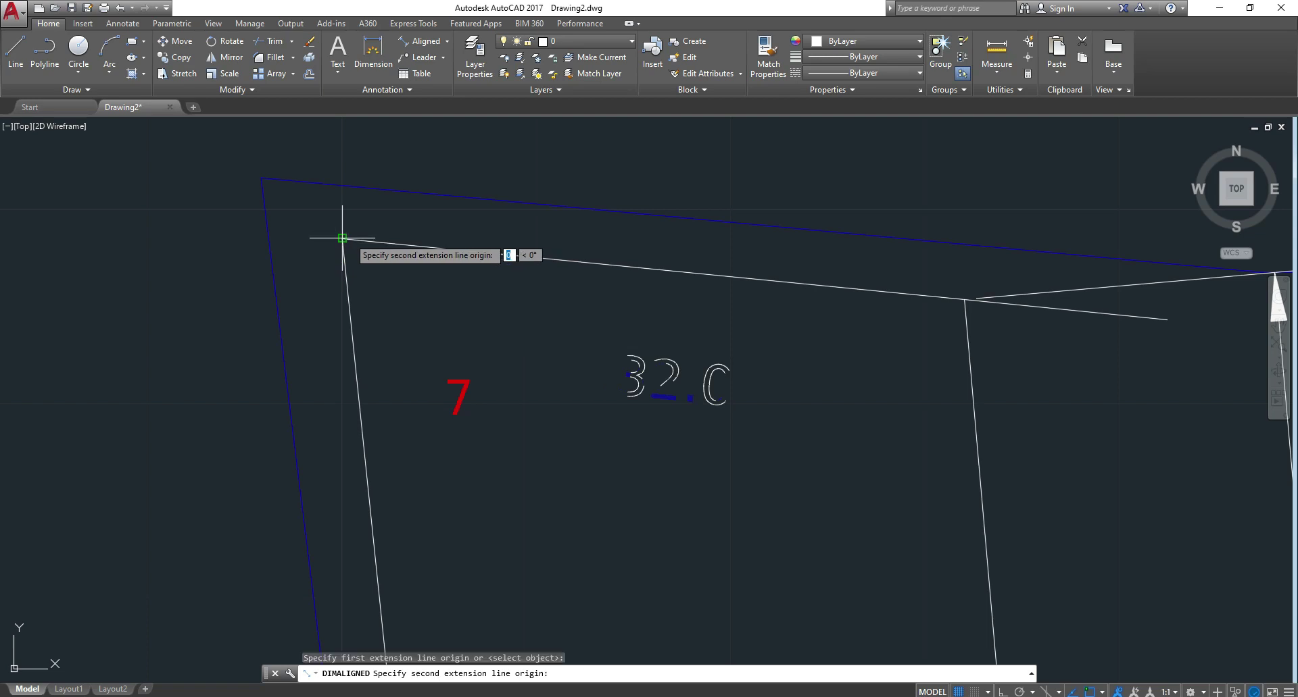
pyautogui.click(964, 300)
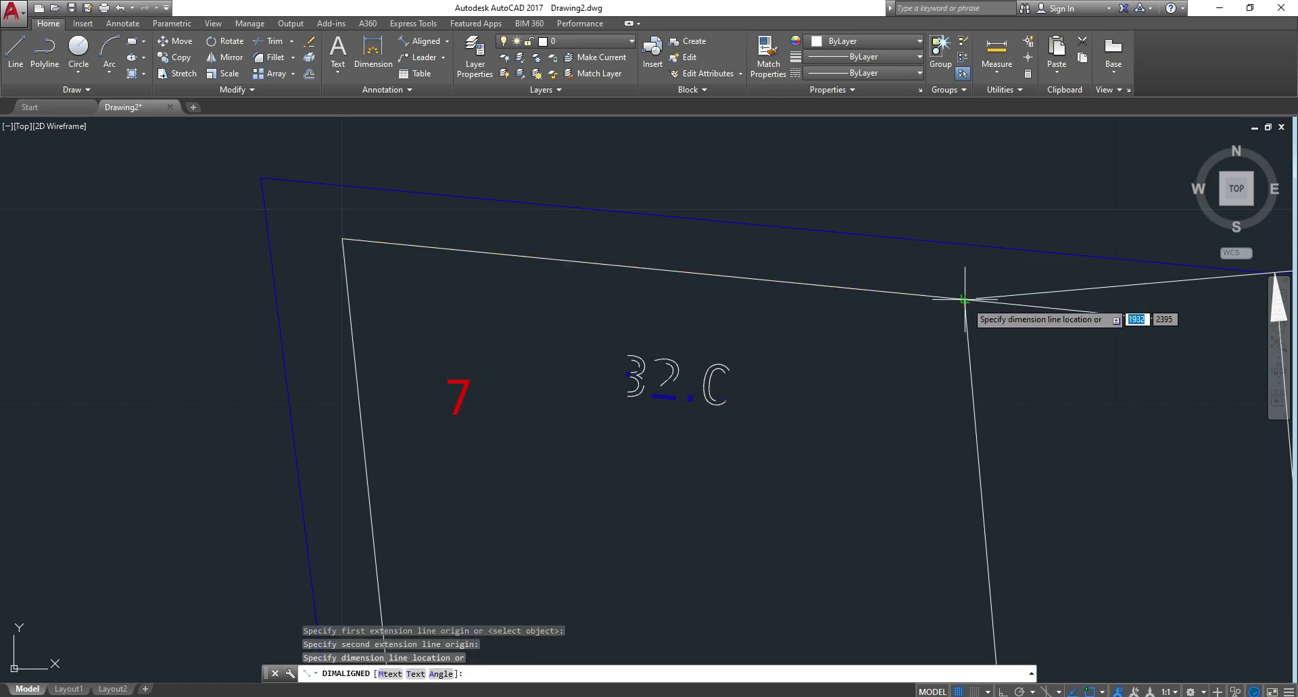
pyautogui.click(888, 235)
pyautogui.scroll(-4, 531, 424)
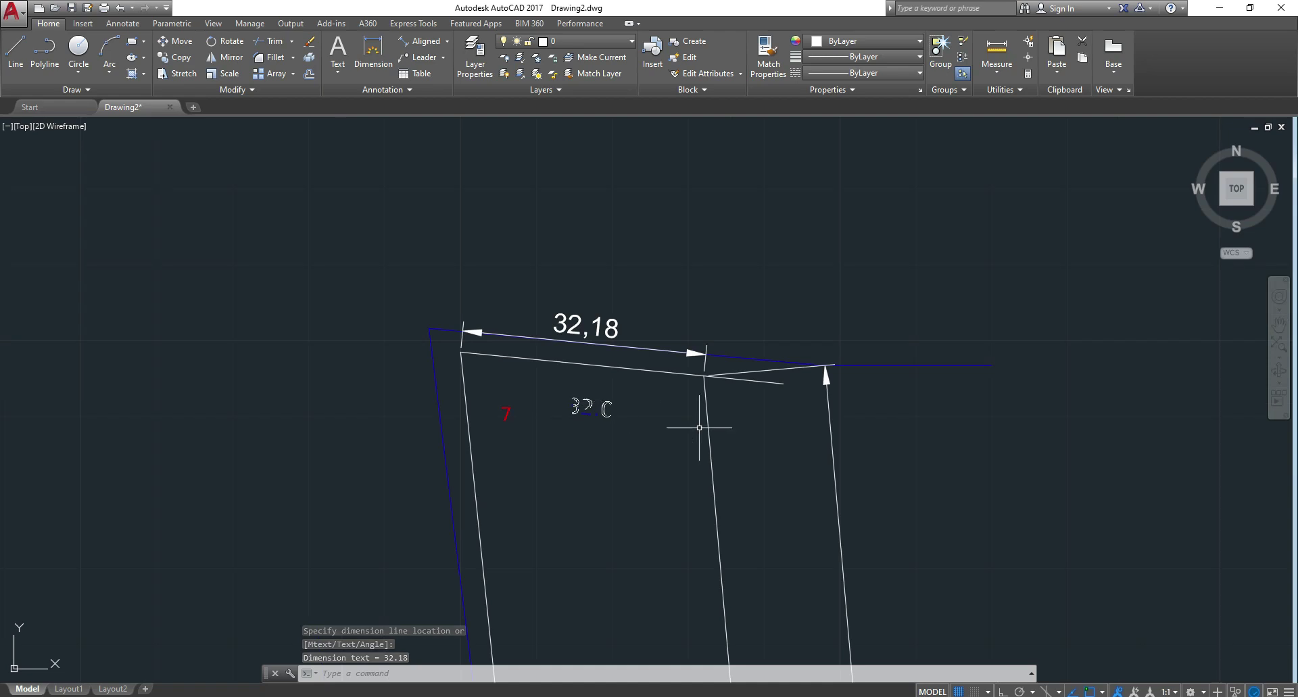
pyautogui.scroll(-4, 527, 336)
pyautogui.scroll(-1, 527, 336)
pyautogui.scroll(5, 547, 568)
pyautogui.scroll(2, 626, 561)
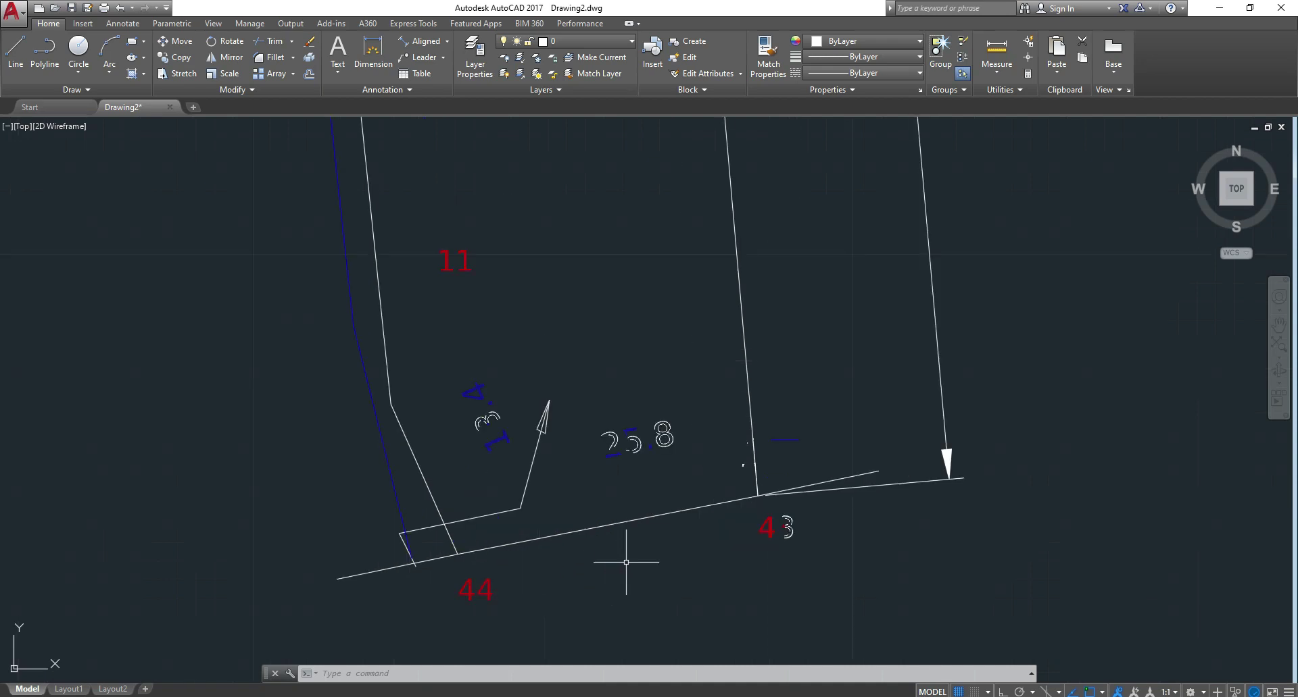
pyautogui.scroll(2, 626, 561)
pyautogui.click(417, 41)
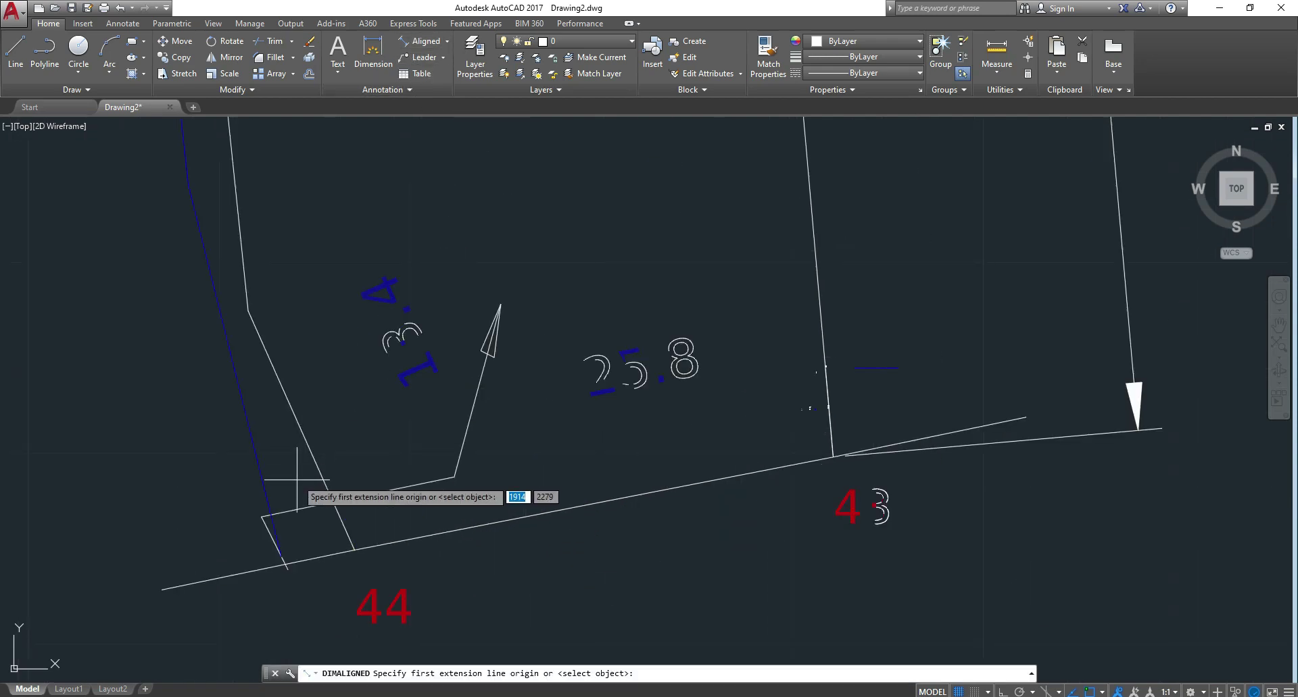
pyautogui.click(249, 312)
pyautogui.click(348, 540)
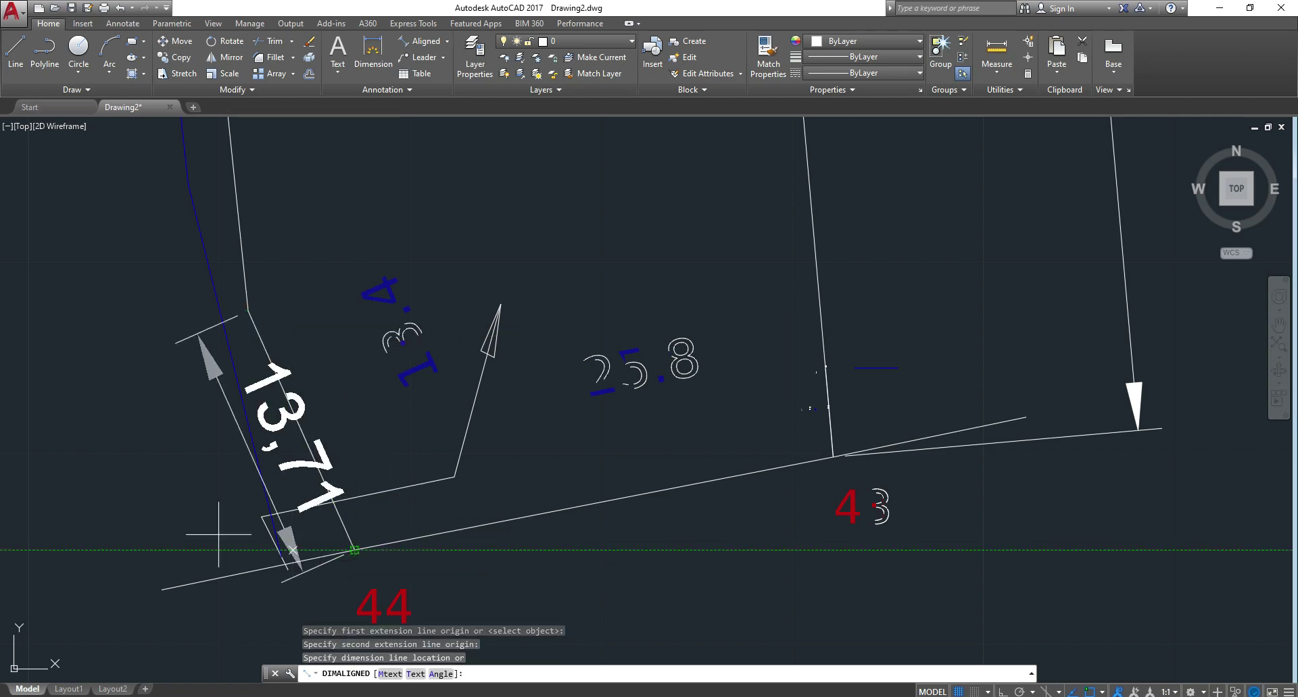
pyautogui.press('Escape')
pyautogui.press('Escape')
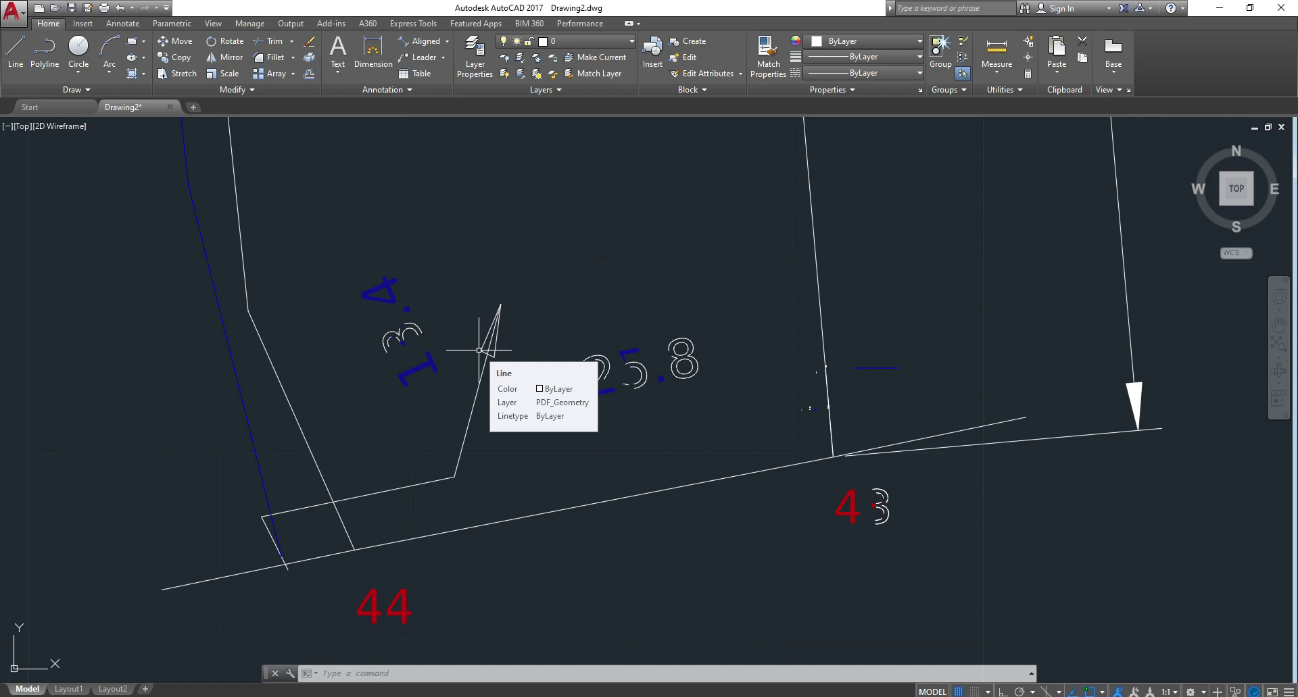
pyautogui.press('Escape')
pyautogui.press('Escape')
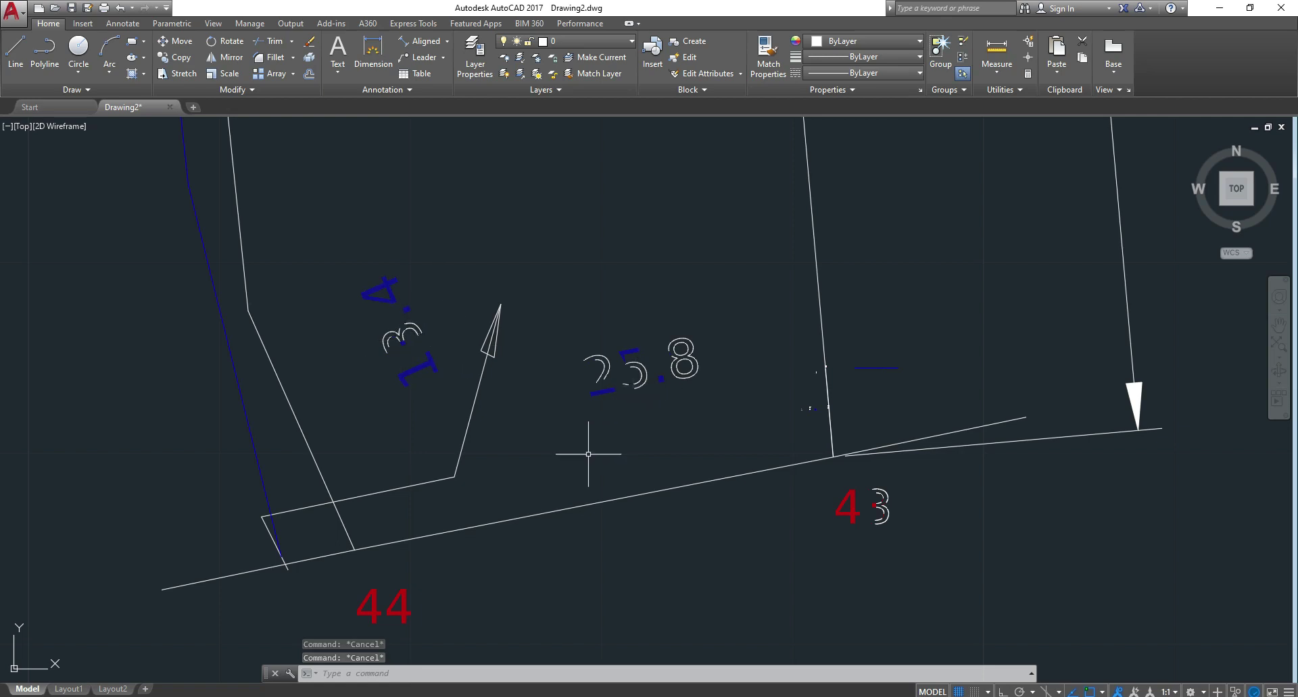
pyautogui.scroll(-8, 588, 454)
pyautogui.moveTo(588, 454); pyautogui.dragTo(585, 513, button='middle')
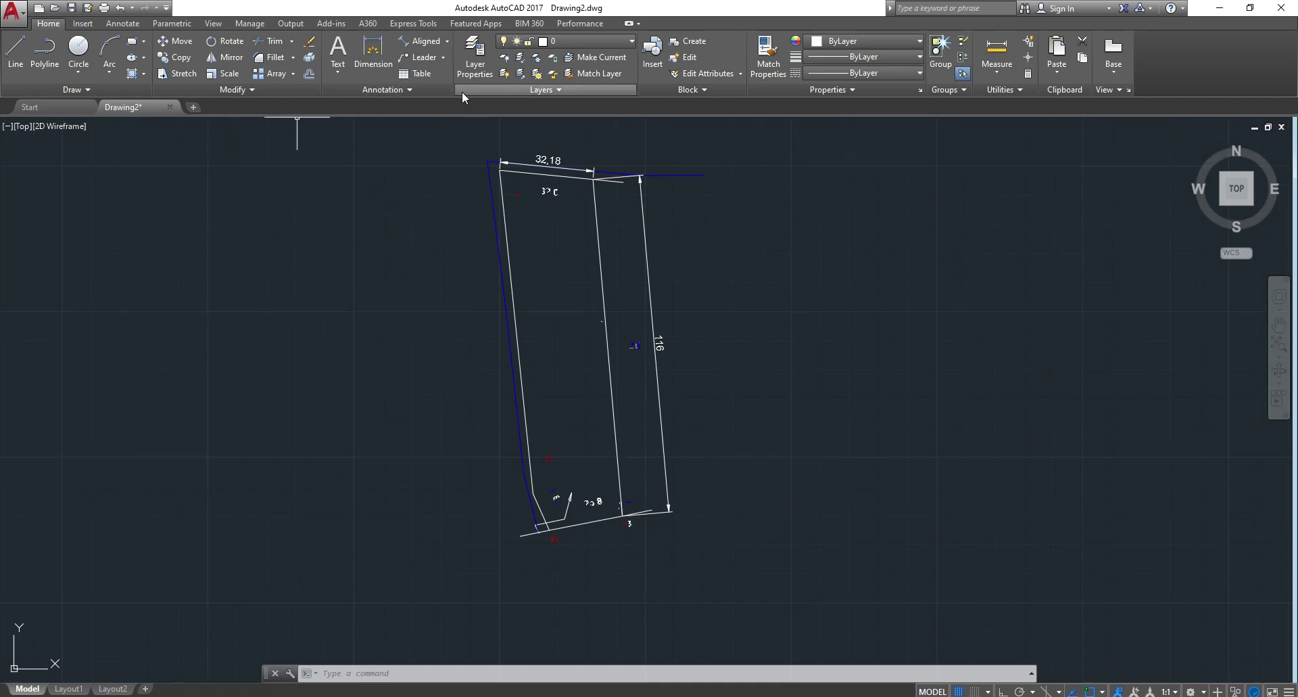
pyautogui.scroll(2, 502, 140)
pyautogui.scroll(-2, 519, 220)
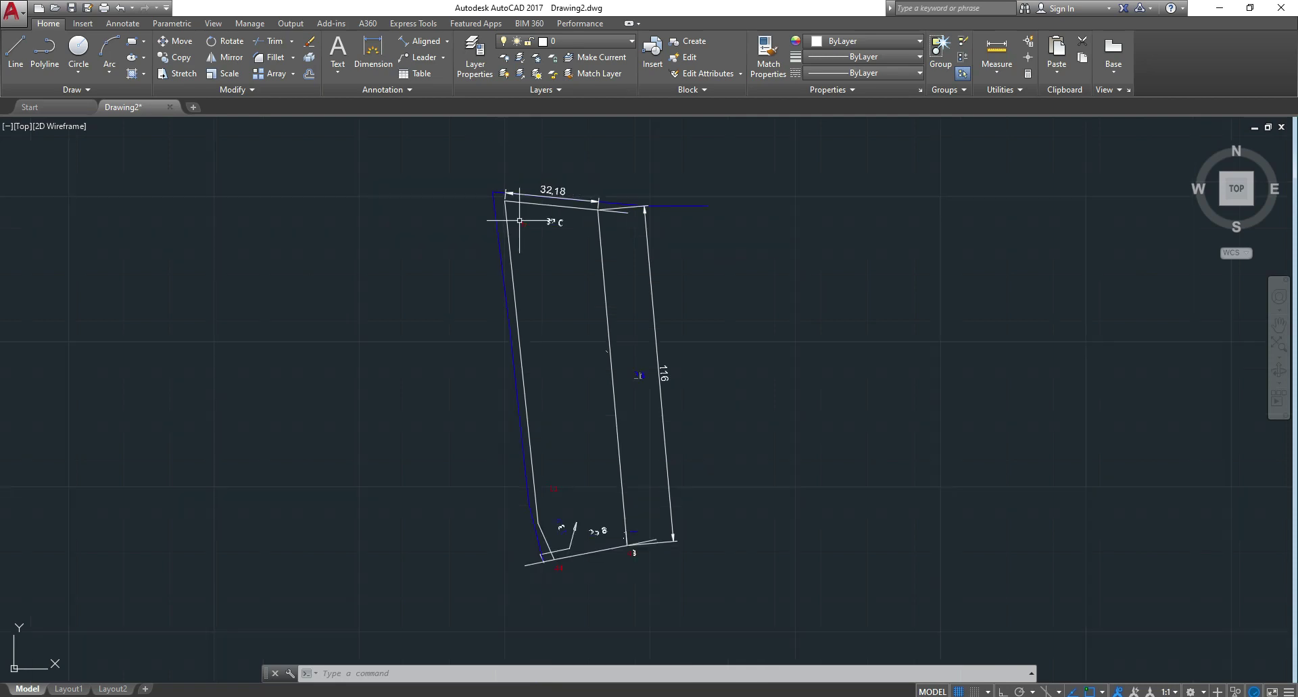